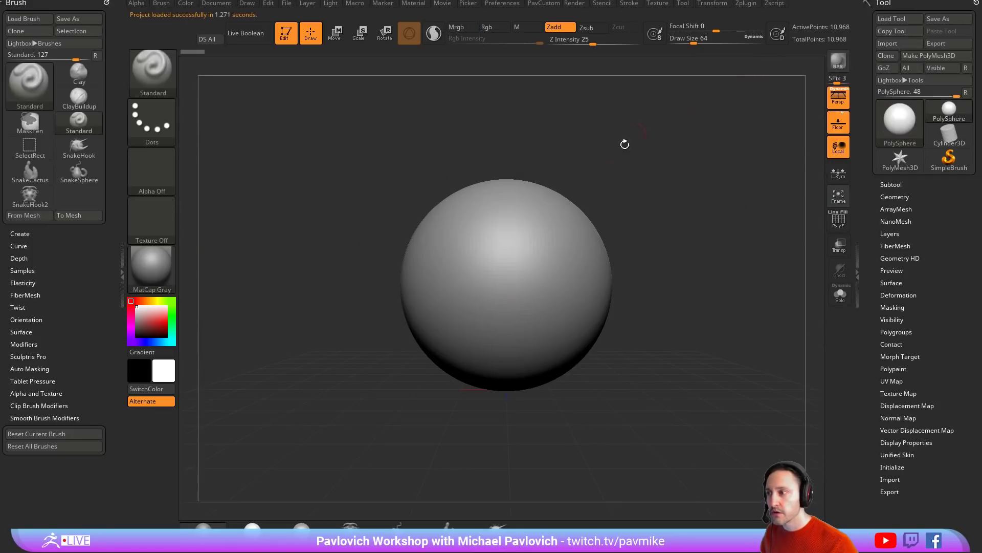
- Examine the sphere's polyframe from a rotated view with perspective on and off, and hide the polyframe again
{"action": "left_click", "coordinate": [830, 221]}
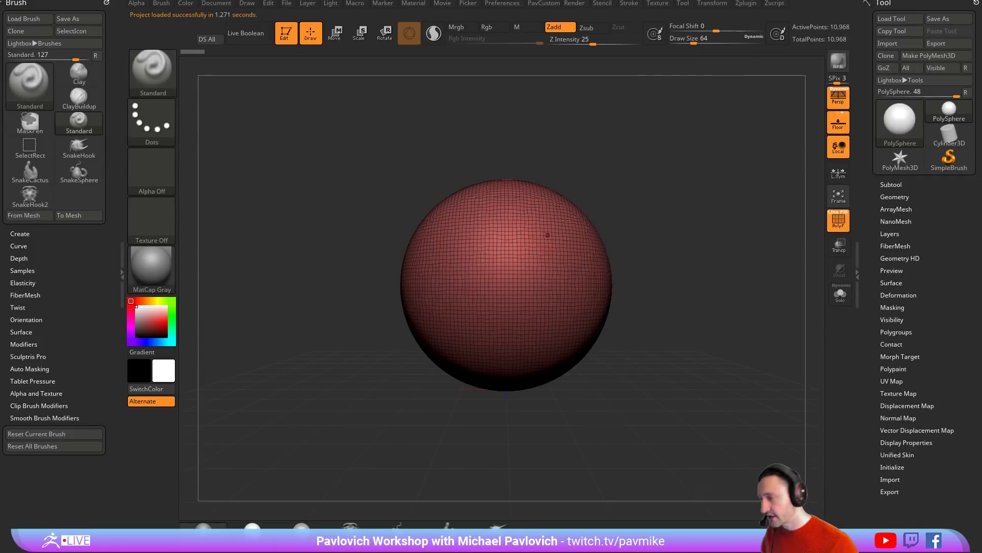
{"action": "left_click_drag", "start_coordinate": [629, 210], "coordinate": [708, 178]}
{"action": "left_click", "coordinate": [839, 99]}
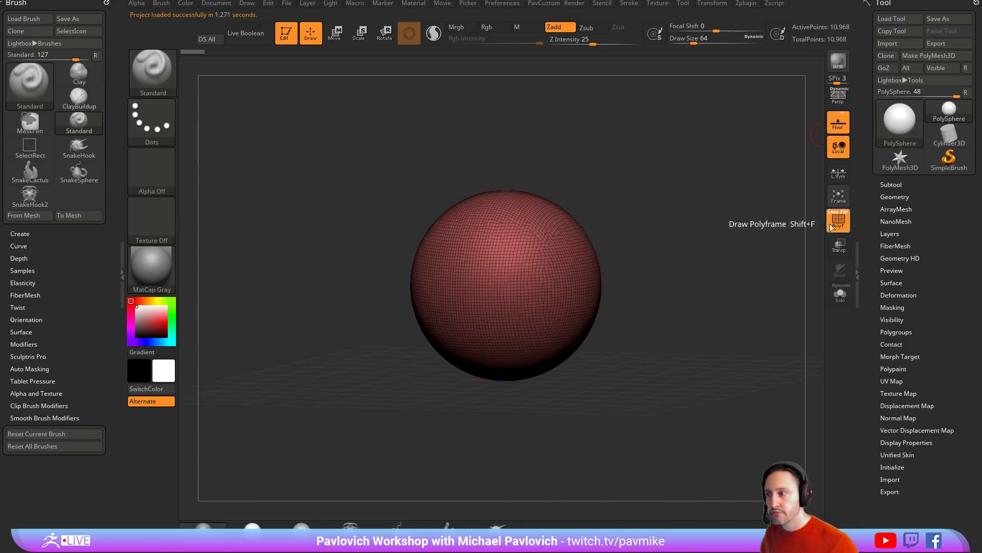
{"action": "left_click", "coordinate": [831, 226]}
{"action": "left_click", "coordinate": [830, 227]}
{"action": "key", "text": "p"}
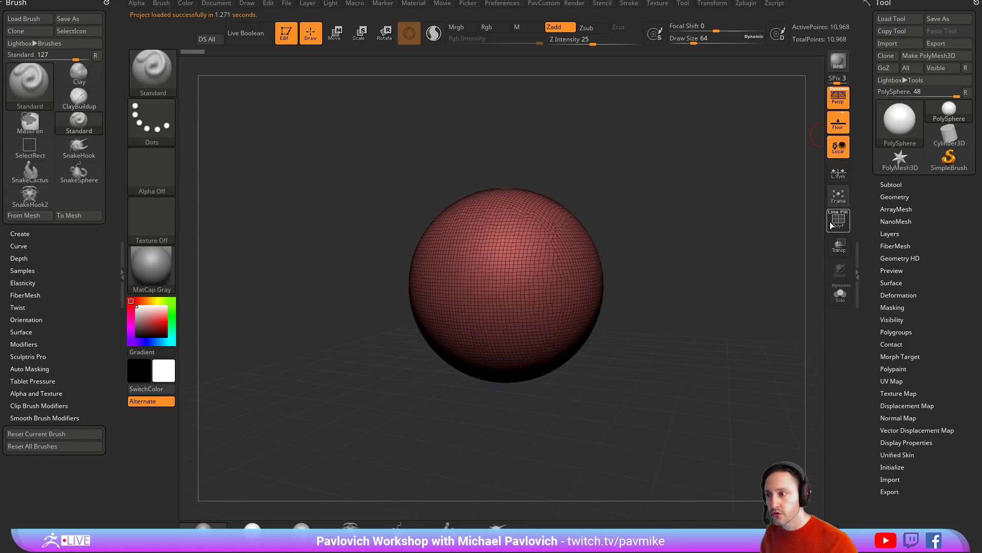
{"action": "left_click", "coordinate": [831, 225]}
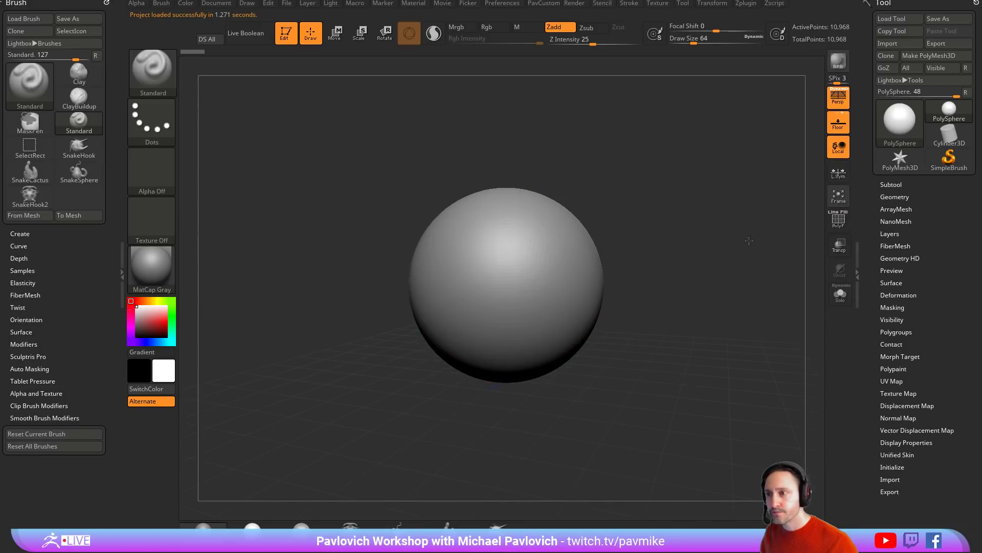
- Turn off the floor grid and perspective, and set the Standard brush's draw size to 172
{"action": "left_click", "coordinate": [842, 118]}
{"action": "key", "text": "p"}
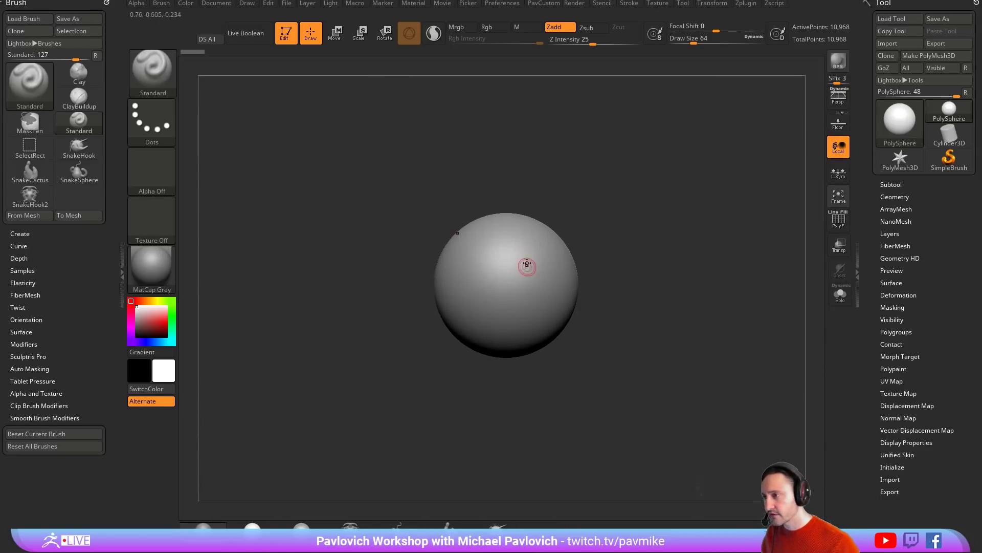
{"action": "key", "text": "s"}
{"action": "left_click_drag", "start_coordinate": [527, 266], "coordinate": [541, 267]}
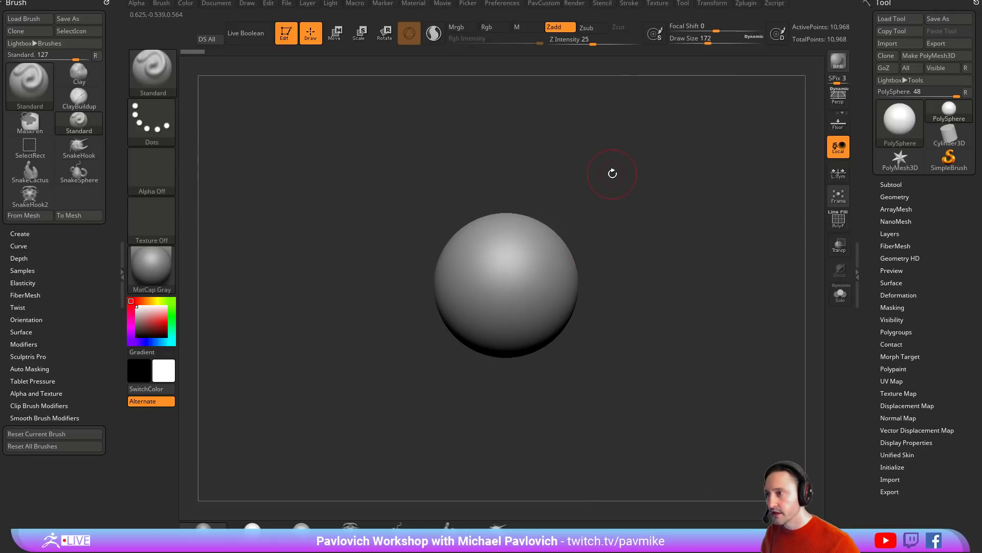
- Turn off Align Cursor To Surface in the Edit preferences
{"action": "key", "text": "t"}
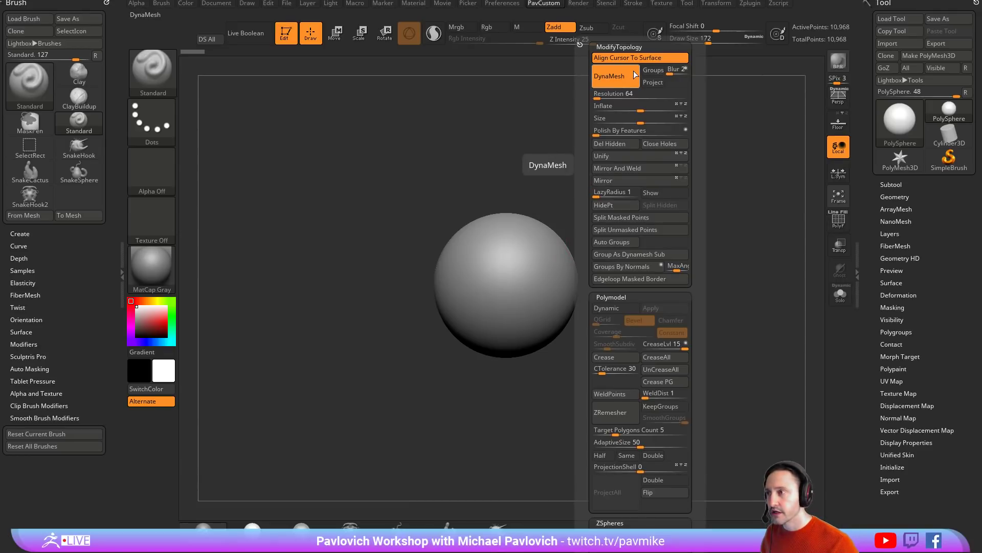
{"action": "left_click", "coordinate": [509, 5]}
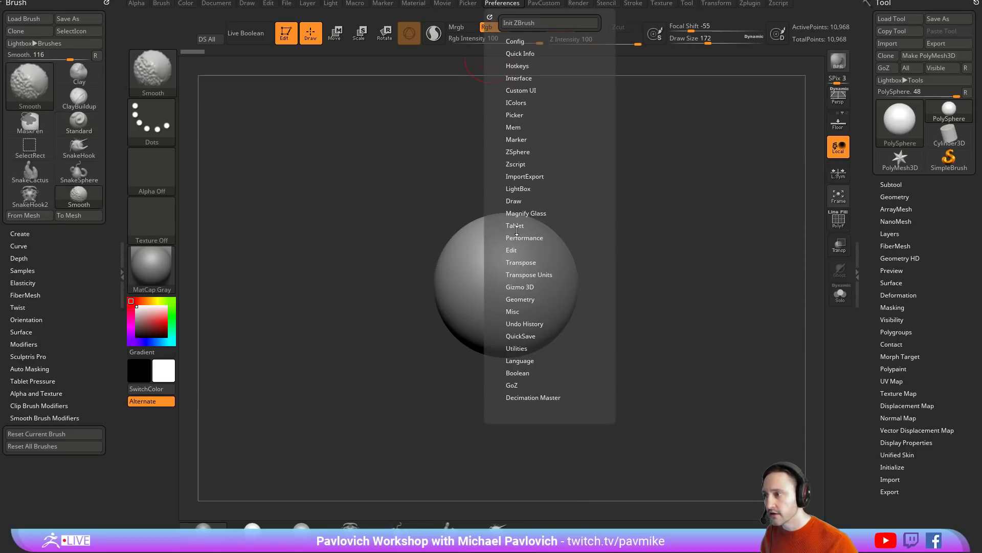
{"action": "left_click", "coordinate": [514, 249]}
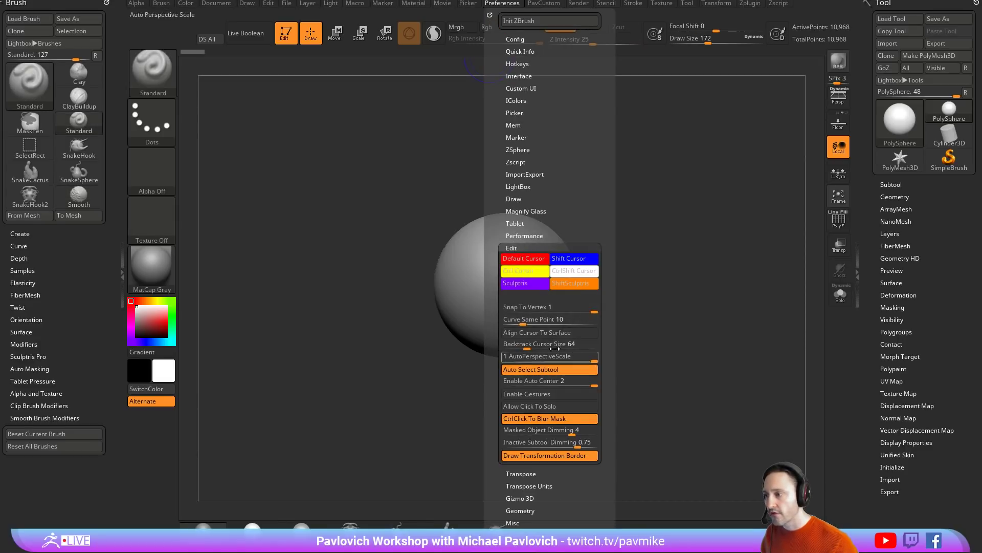
- Try raised strokes across the sphere with the Standard brush at draw size 239, and undo them
{"action": "mouse_move", "coordinate": [604, 220]}
{"action": "left_mouse_down", "text": "alt"}
{"action": "mouse_move", "coordinate": [491, 285]}
{"action": "mouse_move", "coordinate": [460, 286]}
{"action": "mouse_move", "coordinate": [489, 303]}
{"action": "left_mouse_up", "text": "alt"}
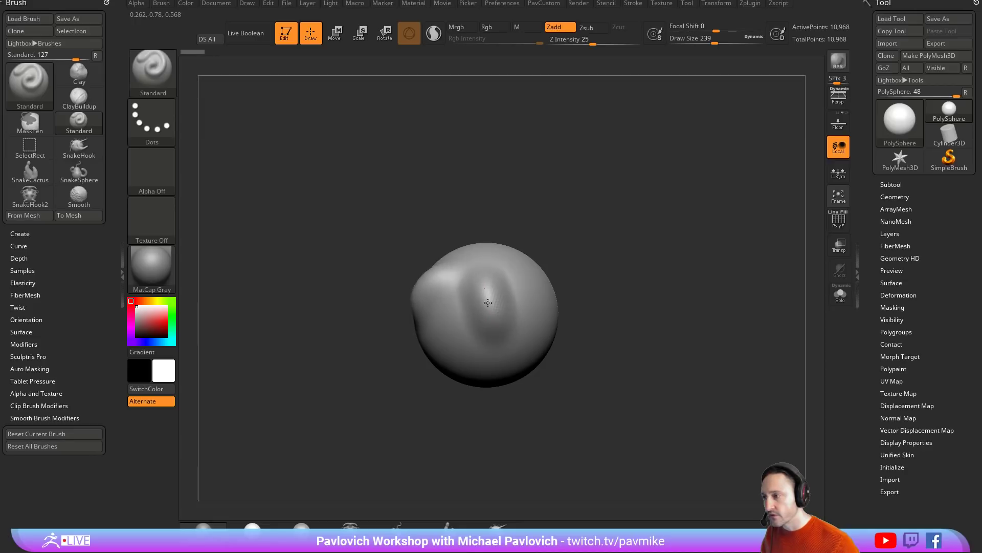
{"action": "key", "text": "ctrl+z"}
{"action": "key", "text": "ctrl+z"}
{"action": "key", "text": "ctrl+z"}
- Set LazyRadius to 32, try strokes on the sphere with the Standard brush, and undo them
{"action": "key", "text": "shift+d"}
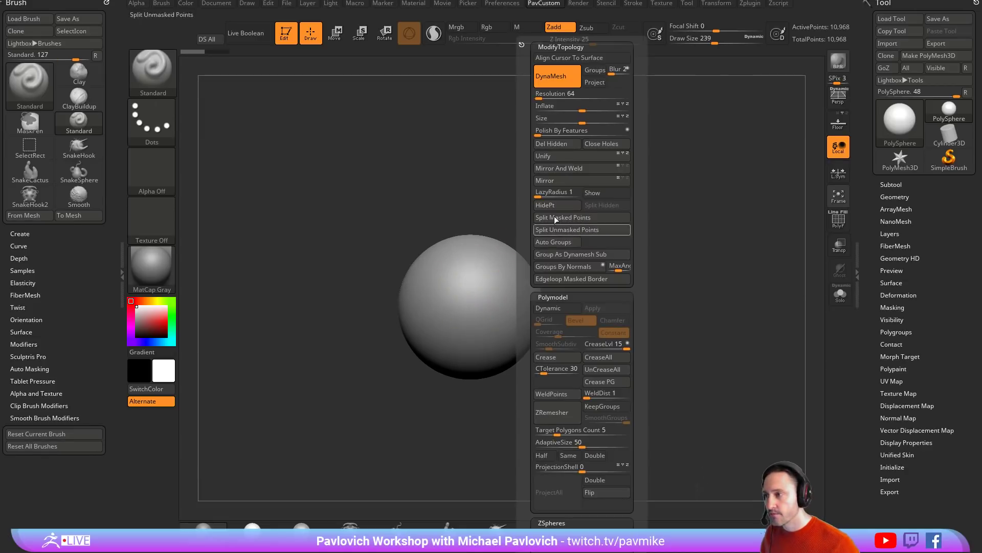
{"action": "left_click", "coordinate": [552, 195]}
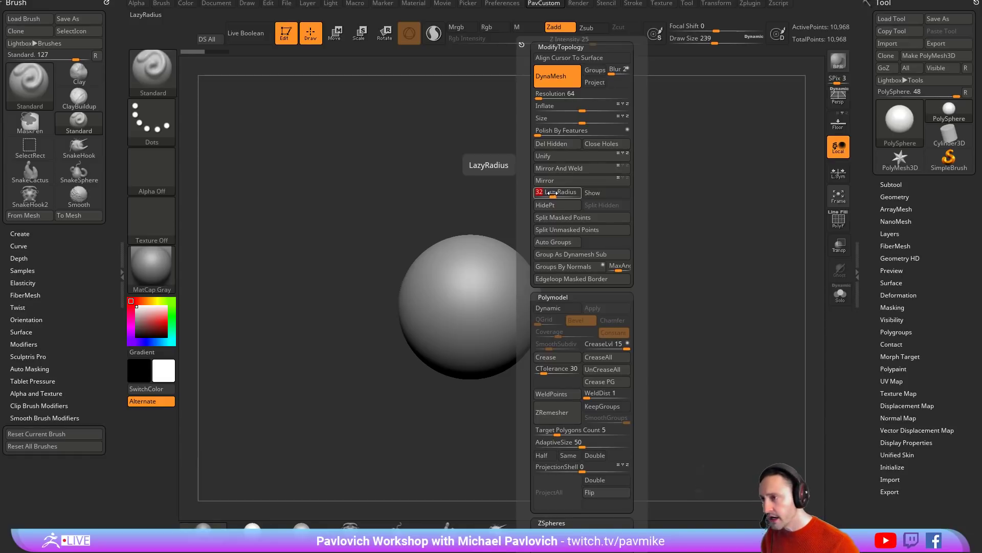
{"action": "mouse_move", "coordinate": [506, 297]}
{"action": "left_mouse_down"}
{"action": "mouse_move", "coordinate": [461, 329]}
{"action": "mouse_move", "coordinate": [425, 332]}
{"action": "left_mouse_up"}
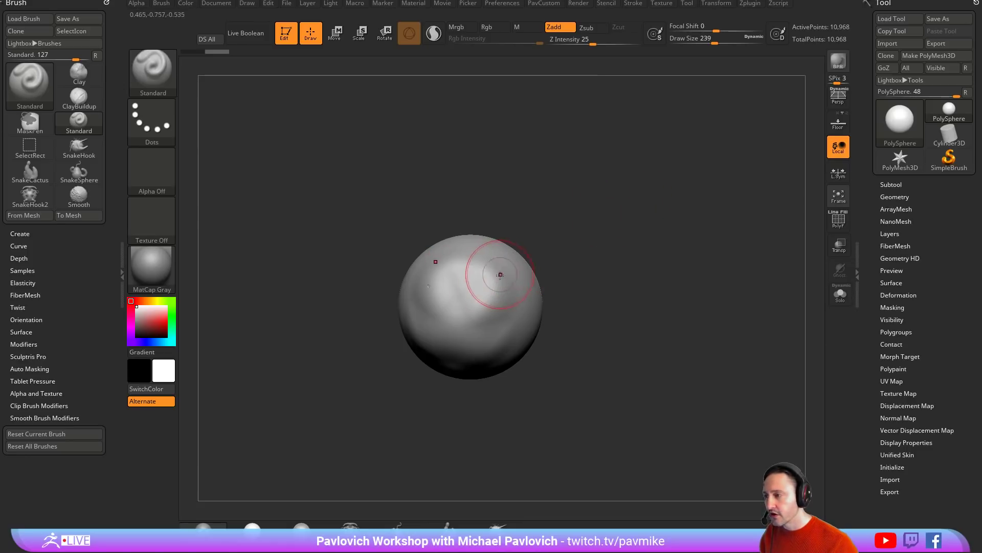
{"action": "key", "text": "ctrl+z"}
{"action": "key", "text": "ctrl+z"}
{"action": "key", "text": "ctrl+z"}
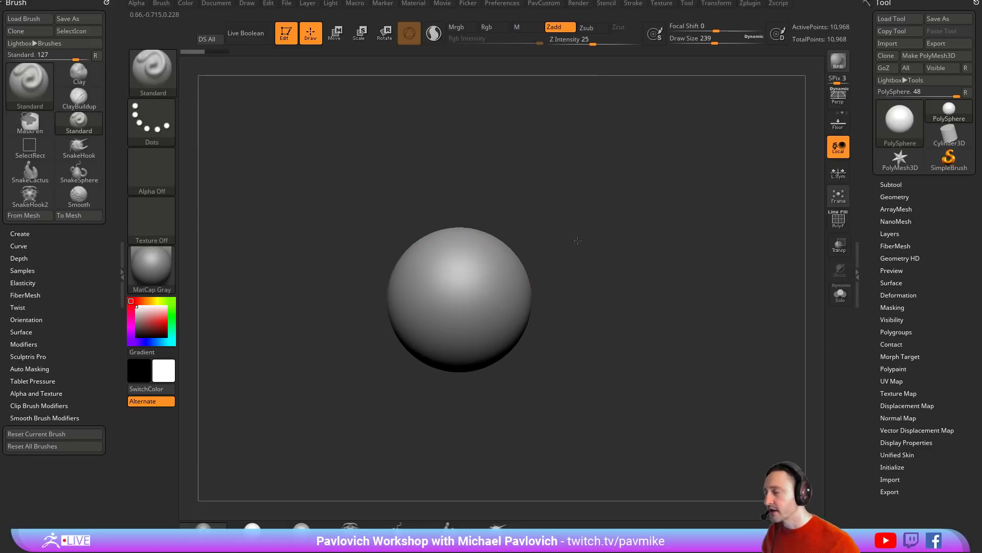
- Sculpt a symmetrical V-shaped brow ridge on the sphere's upper front with the ClayTubes brush
{"action": "left_click_drag", "start_coordinate": [577, 263], "coordinate": [597, 234]}
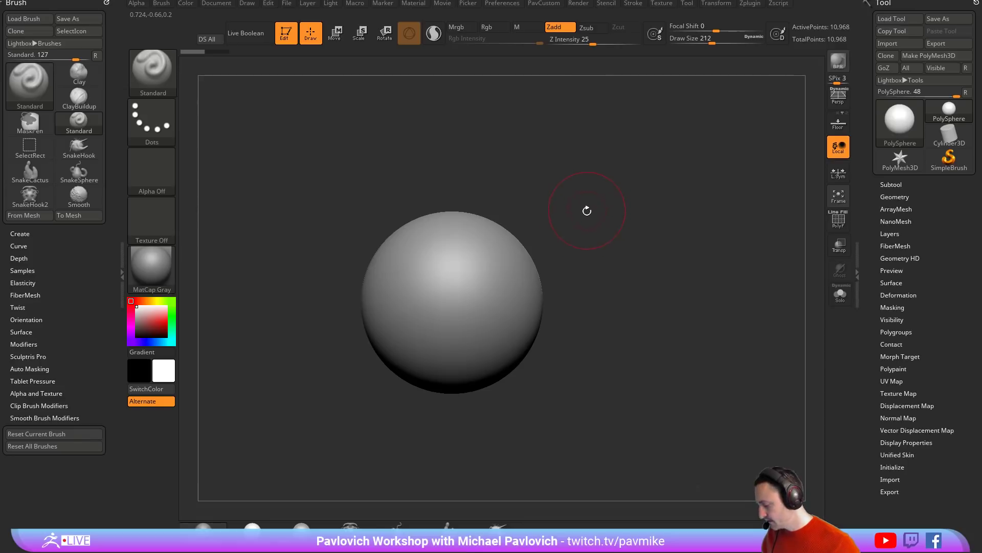
{"action": "key", "text": "b"}
{"action": "key", "text": "h"}
{"action": "key", "text": "p"}
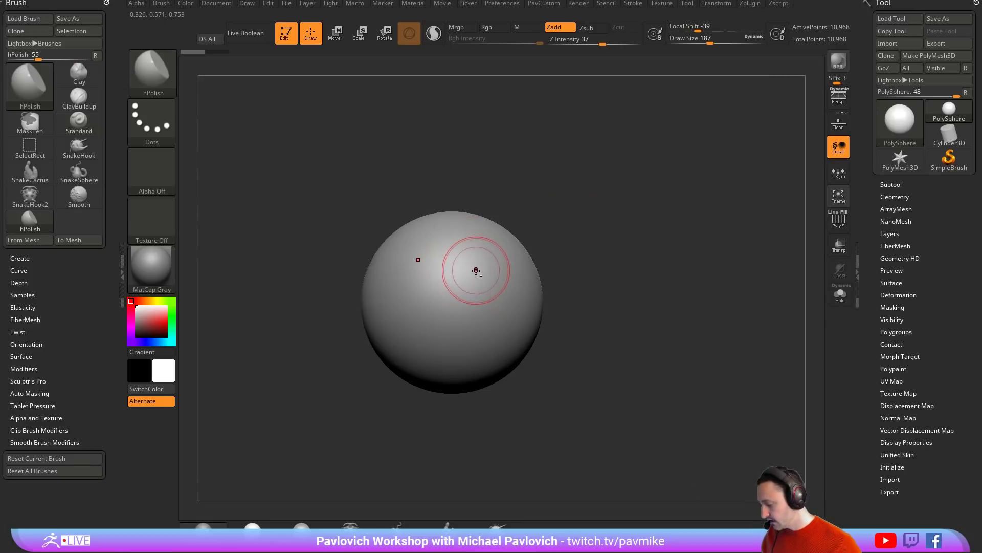
{"action": "key", "text": "b"}
{"action": "key", "text": "c"}
{"action": "key", "text": "t"}
{"action": "left_click_drag", "start_coordinate": [392, 253], "coordinate": [490, 274]}
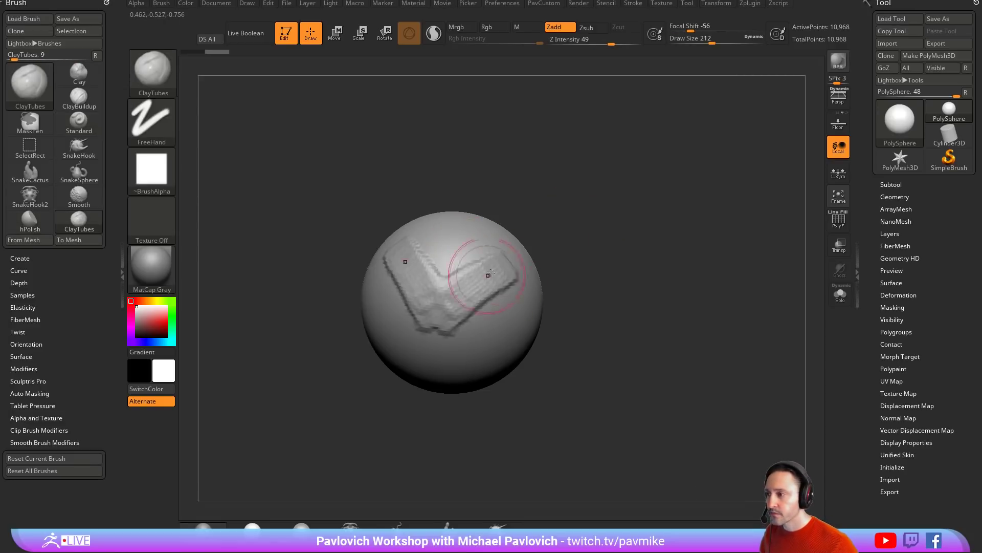
- Stretch the sphere front to back along its depth axis with the gizmo to form an egg-shaped skull
{"action": "mouse_move", "coordinate": [563, 249]}
{"action": "left_mouse_down"}
{"action": "mouse_move", "coordinate": [584, 214]}
{"action": "mouse_move", "coordinate": [565, 237]}
{"action": "left_mouse_up"}
{"action": "key", "text": "w"}
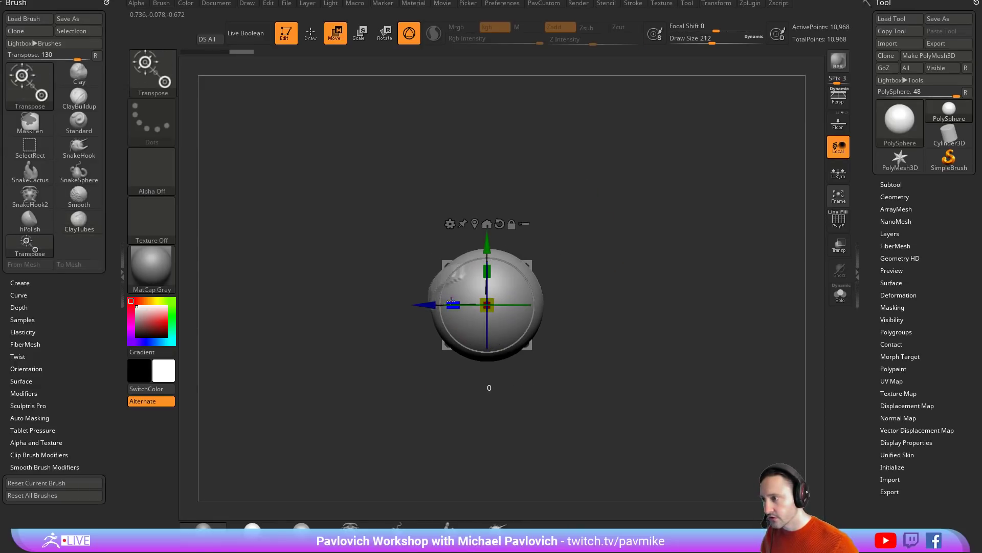
{"action": "left_click_drag", "start_coordinate": [451, 302], "coordinate": [432, 305]}
{"action": "key", "text": "q"}
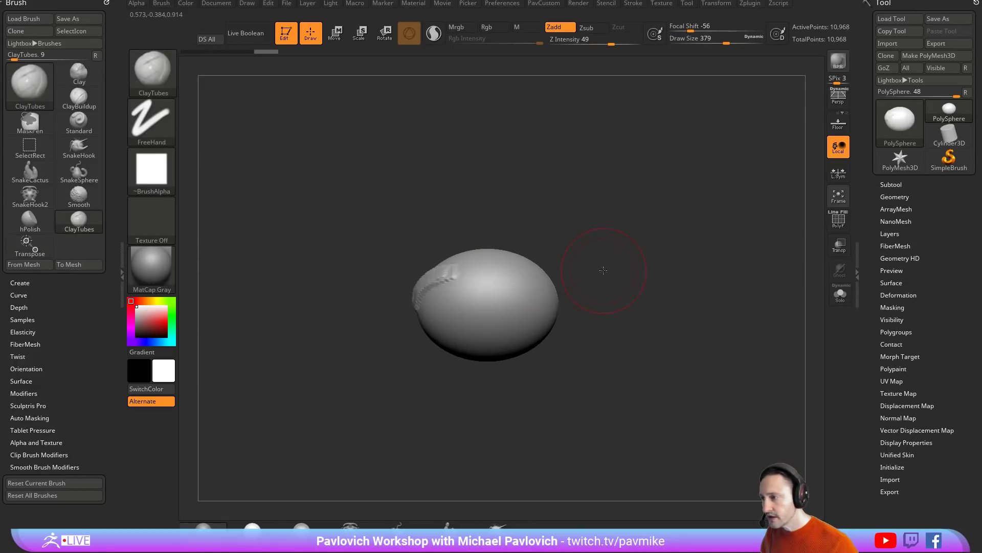
{"action": "mouse_move", "coordinate": [603, 270]}
{"action": "left_mouse_down"}
{"action": "mouse_move", "coordinate": [578, 256]}
{"action": "mouse_move", "coordinate": [632, 201]}
{"action": "mouse_move", "coordinate": [661, 235]}
{"action": "left_mouse_up"}
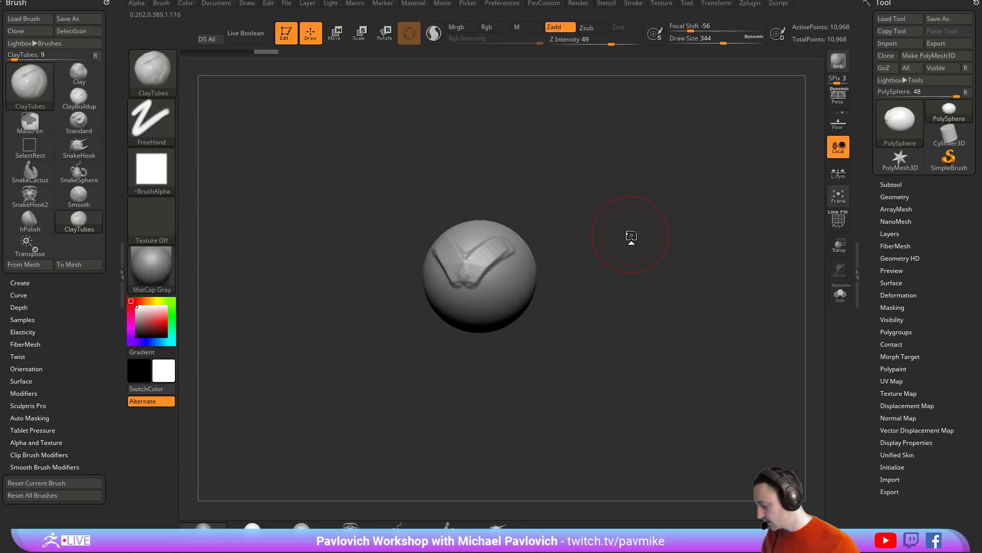
- Insert a mirrored pair of overlapping spheres from the IMM_Base_Primitives brush at the front underside of the skull
{"action": "key", "text": "b"}
{"action": "left_click", "coordinate": [458, 265]}
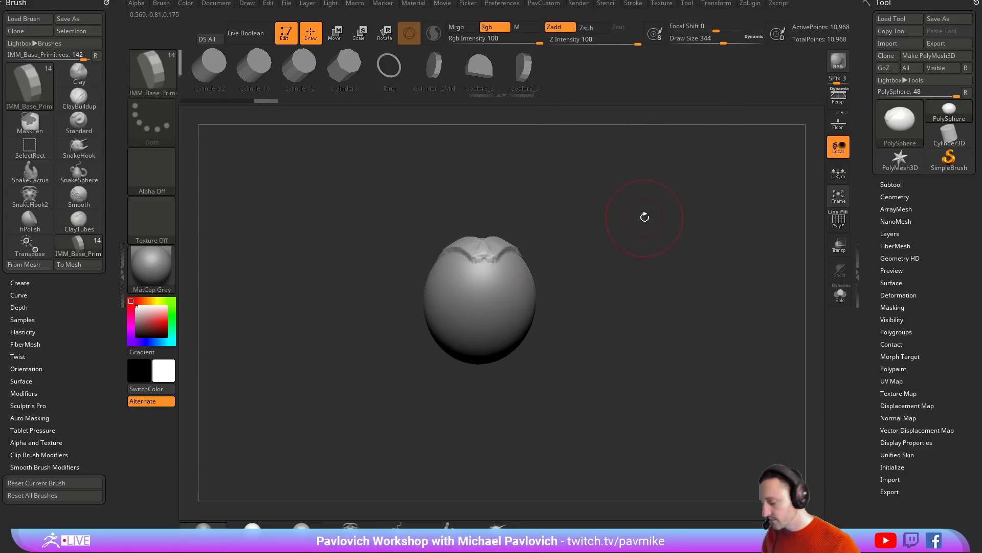
{"action": "key", "text": "b"}
{"action": "key", "text": "i"}
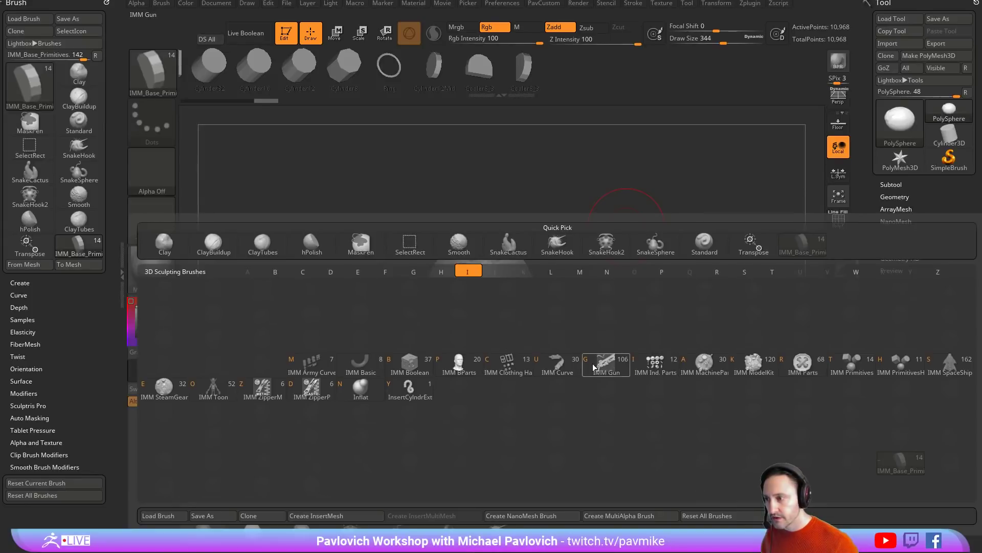
{"action": "left_click_drag", "start_coordinate": [642, 205], "coordinate": [629, 153]}
{"action": "left_click_drag", "start_coordinate": [493, 272], "coordinate": [570, 261]}
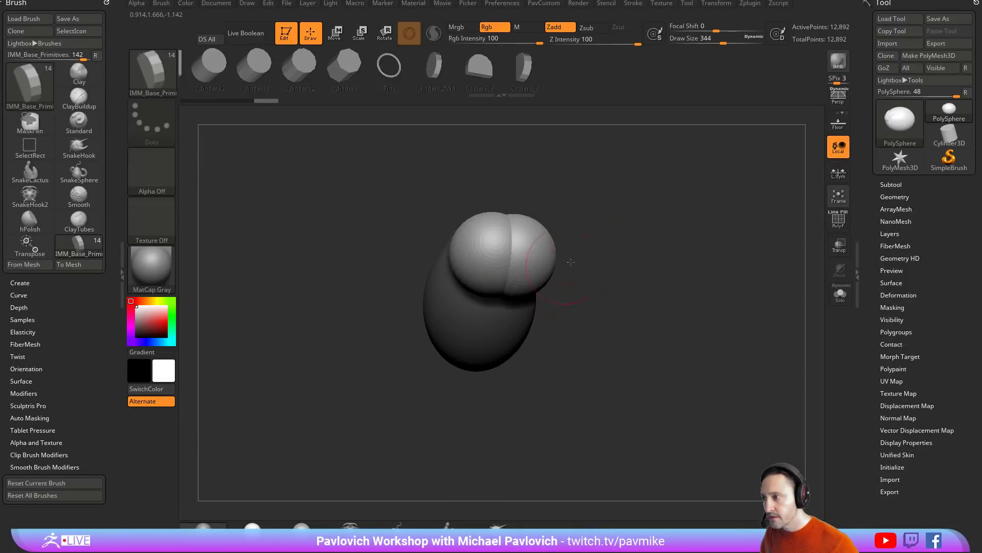
- Place the inserted spheres below the brow as the lower face, and merge them into the skull with DynaMesh
{"action": "mouse_move", "coordinate": [640, 271]}
{"action": "left_mouse_down"}
{"action": "mouse_move", "coordinate": [565, 285]}
{"action": "mouse_move", "coordinate": [662, 253]}
{"action": "mouse_move", "coordinate": [715, 282]}
{"action": "left_mouse_up"}
{"action": "key", "text": "w"}
{"action": "key", "text": "q"}
{"action": "key", "text": "ctrl+shift+m"}
{"action": "left_click_drag", "start_coordinate": [715, 282], "coordinate": [680, 208], "text": "ctrl"}
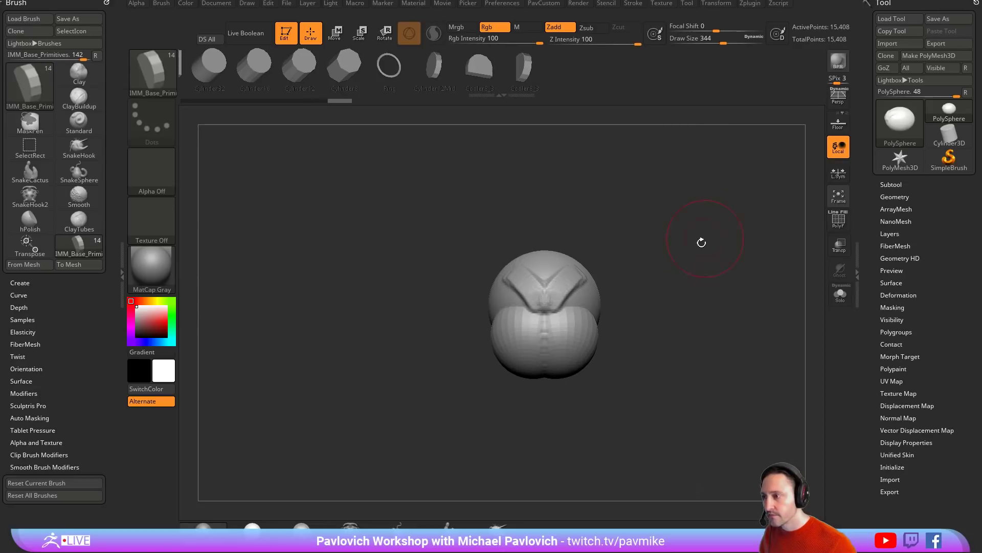
- Shape and blend the brow, face and sides of the head symmetrically with the Clay brush
{"action": "mouse_move", "coordinate": [701, 242]}
{"action": "left_mouse_down", "text": "alt"}
{"action": "mouse_move", "coordinate": [527, 256]}
{"action": "mouse_move", "coordinate": [478, 296]}
{"action": "mouse_move", "coordinate": [469, 277]}
{"action": "mouse_move", "coordinate": [483, 276]}
{"action": "mouse_move", "coordinate": [460, 291]}
{"action": "mouse_move", "coordinate": [463, 276]}
{"action": "mouse_move", "coordinate": [451, 306]}
{"action": "left_mouse_up", "text": "alt"}
{"action": "key", "text": "b"}
{"action": "key", "text": "c"}
{"action": "key", "text": "l"}
{"action": "right_click_drag", "start_coordinate": [452, 305], "coordinate": [476, 294]}
{"action": "left_click_drag", "start_coordinate": [448, 278], "coordinate": [425, 320]}
{"action": "right_click_drag", "start_coordinate": [422, 322], "coordinate": [455, 307]}
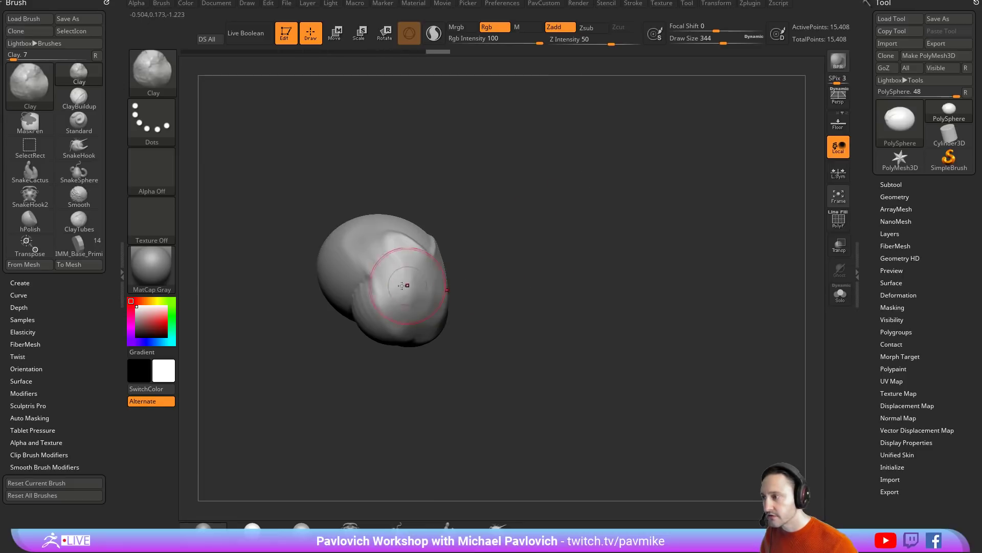
{"action": "left_click_drag", "start_coordinate": [406, 285], "coordinate": [352, 298]}
{"action": "left_click_drag", "start_coordinate": [533, 259], "coordinate": [491, 256], "text": "shift"}
- Cut the sides of the lower face flat at an angle with the ClipCurve brush
{"action": "left_click", "coordinate": [156, 74], "text": "ctrl+shift"}
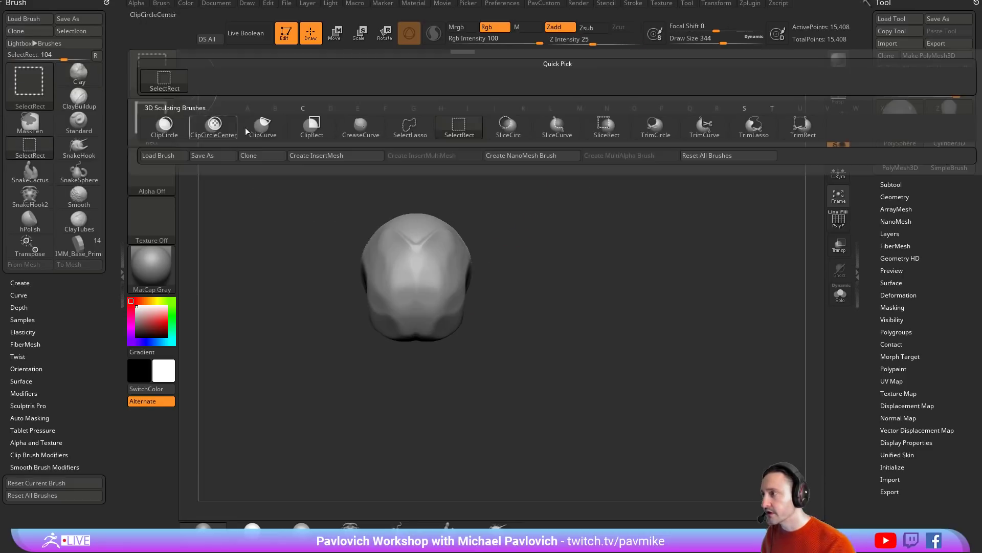
{"action": "left_click", "coordinate": [155, 74], "text": "ctrl+shift"}
{"action": "left_click", "coordinate": [258, 138], "text": "ctrl+shift"}
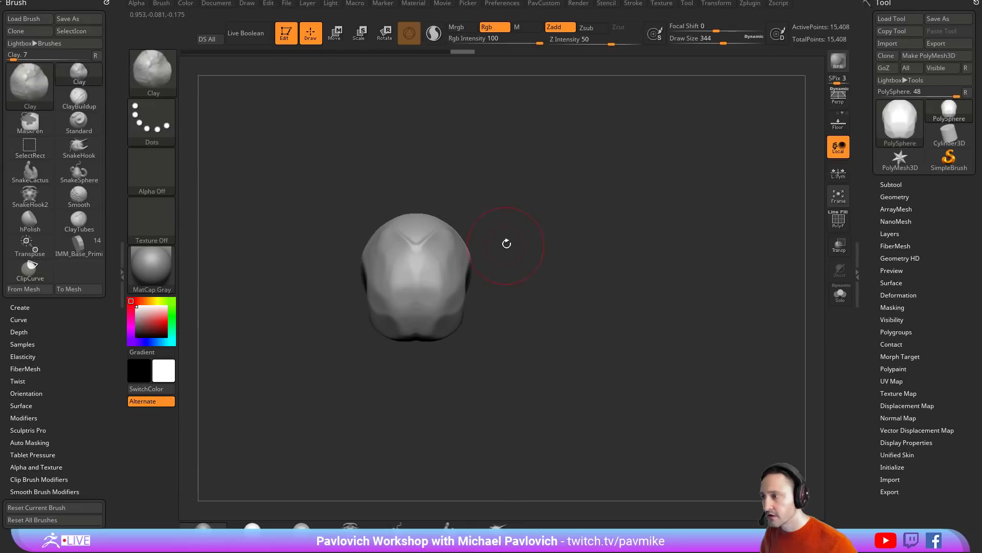
{"action": "right_click_drag", "start_coordinate": [486, 246], "coordinate": [495, 264]}
{"action": "mouse_move", "coordinate": [495, 264]}
{"action": "left_mouse_down", "text": "ctrl+shift"}
{"action": "mouse_move", "coordinate": [447, 351]}
{"action": "mouse_move", "coordinate": [455, 304]}
{"action": "mouse_move", "coordinate": [373, 405]}
{"action": "left_mouse_up", "text": "ctrl+shift"}
- Insert a Cylinder32 primitive from the IMM_Base_Primitives brush on the underside of the head as a neck
{"action": "mouse_move", "coordinate": [594, 285]}
{"action": "left_mouse_down"}
{"action": "mouse_move", "coordinate": [568, 220]}
{"action": "mouse_move", "coordinate": [573, 263]}
{"action": "mouse_move", "coordinate": [586, 230]}
{"action": "left_mouse_up"}
{"action": "key", "text": "i"}
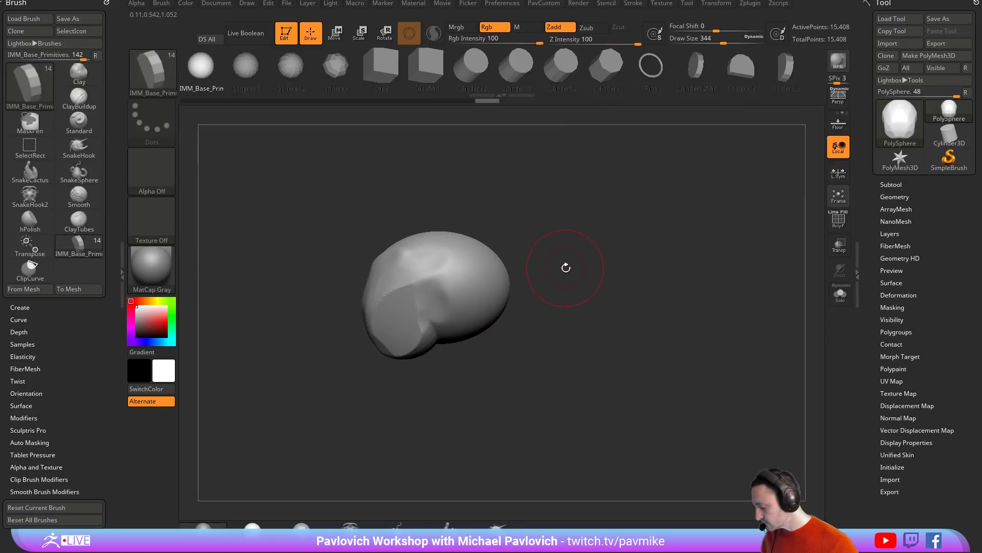
{"action": "key", "text": "m"}
{"action": "left_click", "coordinate": [411, 350]}
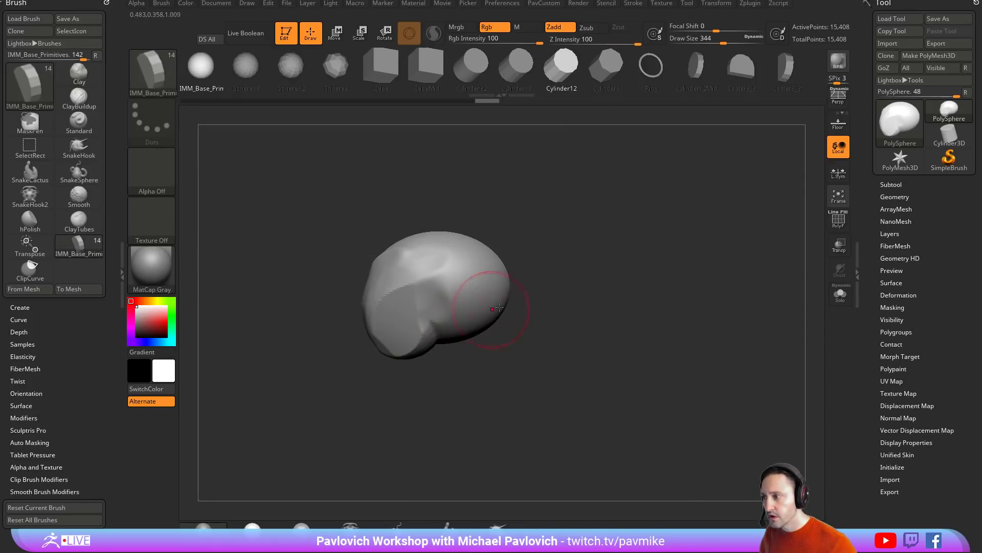
{"action": "key", "text": "m"}
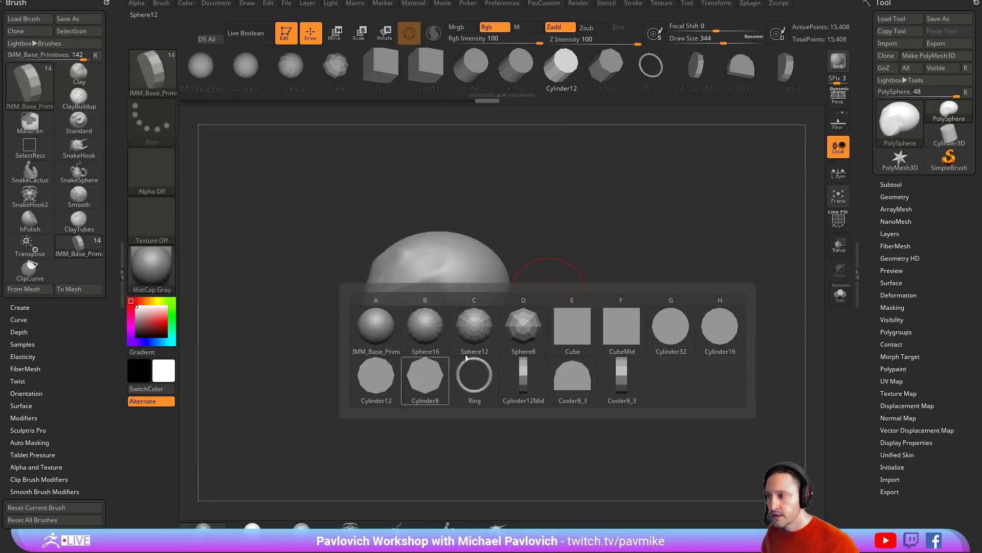
{"action": "left_click", "coordinate": [670, 327]}
{"action": "left_click_drag", "start_coordinate": [665, 307], "coordinate": [483, 277]}
{"action": "left_click_drag", "start_coordinate": [450, 226], "coordinate": [490, 245]}
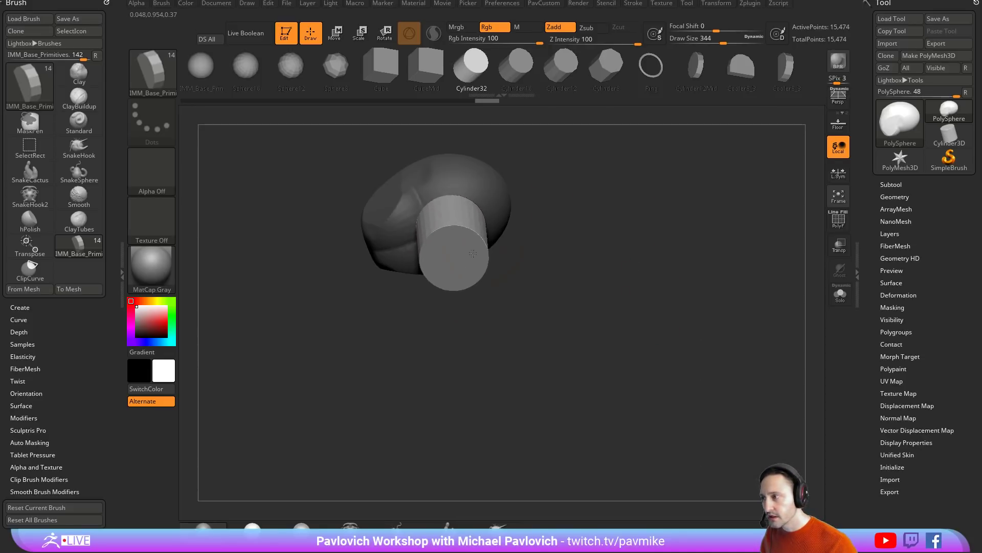
- Move the neck cylinder into place beneath the back of the skull with the gizmo
{"action": "left_click_drag", "start_coordinate": [569, 213], "coordinate": [577, 262], "text": "shift"}
{"action": "key", "text": "w"}
{"action": "mouse_move", "coordinate": [489, 186]}
{"action": "left_mouse_down"}
{"action": "mouse_move", "coordinate": [470, 154]}
{"action": "mouse_move", "coordinate": [477, 148]}
{"action": "left_mouse_up"}
{"action": "key", "text": "q"}
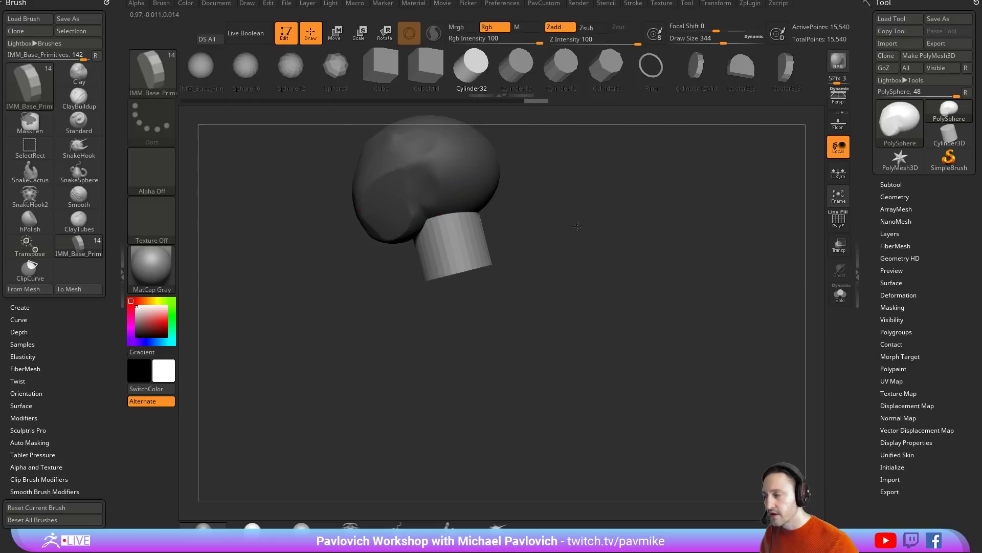
{"action": "mouse_move", "coordinate": [579, 226]}
{"action": "left_mouse_down"}
{"action": "mouse_move", "coordinate": [672, 259]}
{"action": "mouse_move", "coordinate": [574, 243]}
{"action": "mouse_move", "coordinate": [598, 264]}
{"action": "mouse_move", "coordinate": [586, 275]}
{"action": "mouse_move", "coordinate": [641, 274]}
{"action": "mouse_move", "coordinate": [548, 266]}
{"action": "left_mouse_up"}
- Set the draw size to 365 and split the neck cylinder off the head into its own subtool
{"action": "key", "text": "s"}
{"action": "left_click", "coordinate": [578, 277]}
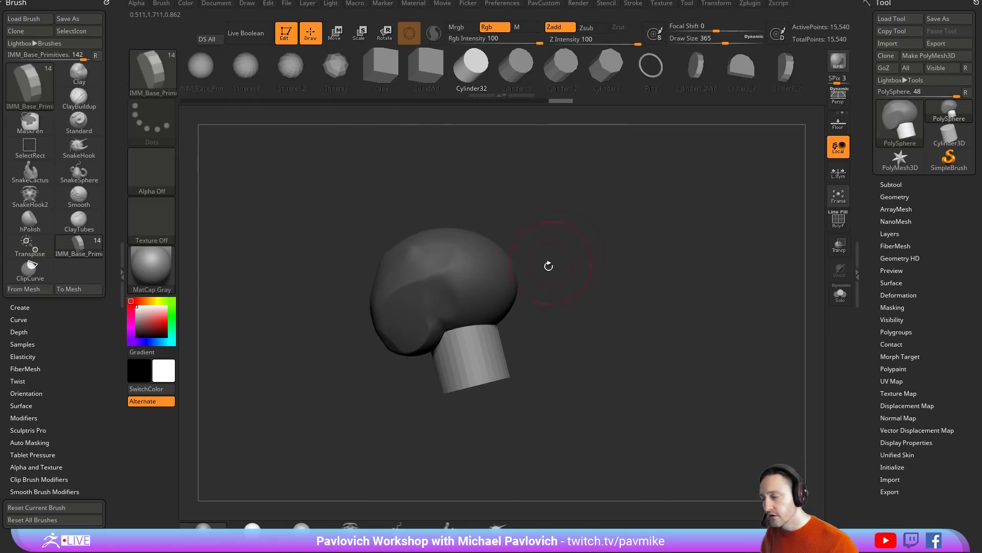
{"action": "left_click_drag", "start_coordinate": [566, 306], "coordinate": [611, 282]}
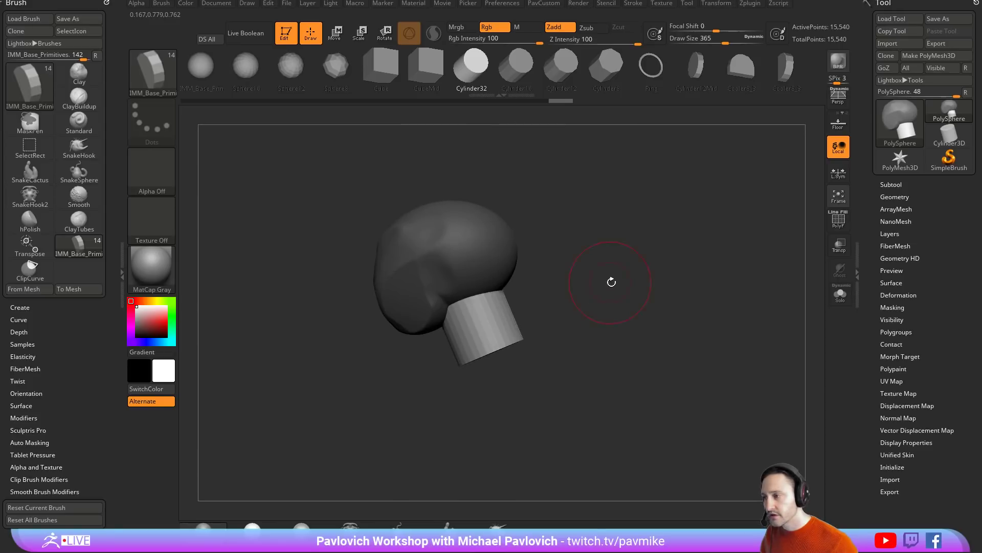
{"action": "key", "text": "space"}
{"action": "left_click", "coordinate": [614, 219]}
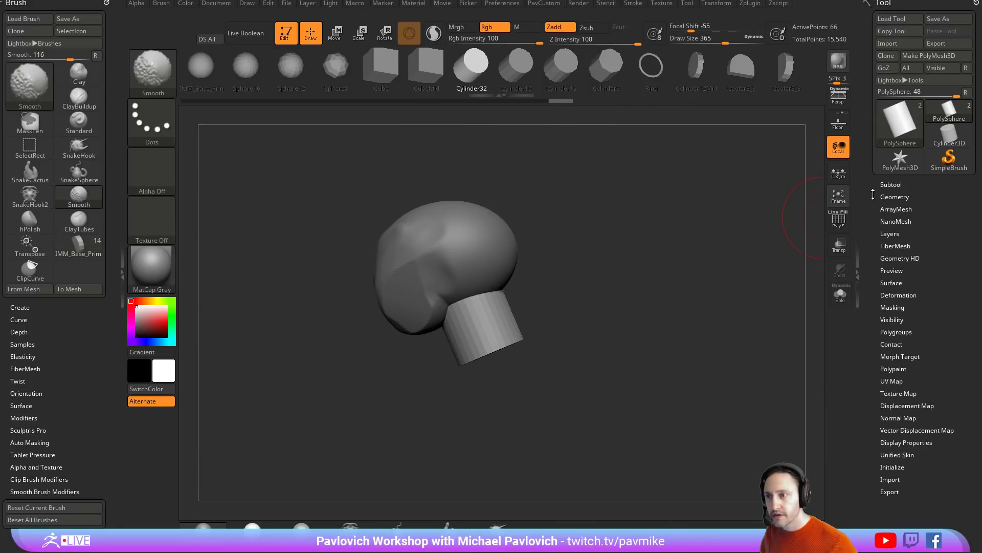
- Insert a sphere primitive from the IMM_Base_Primitives brush on the underside of the neck cylinder as the torso
{"action": "left_click_drag", "start_coordinate": [665, 259], "coordinate": [537, 249]}
{"action": "key", "text": "m"}
{"action": "left_click", "coordinate": [458, 307]}
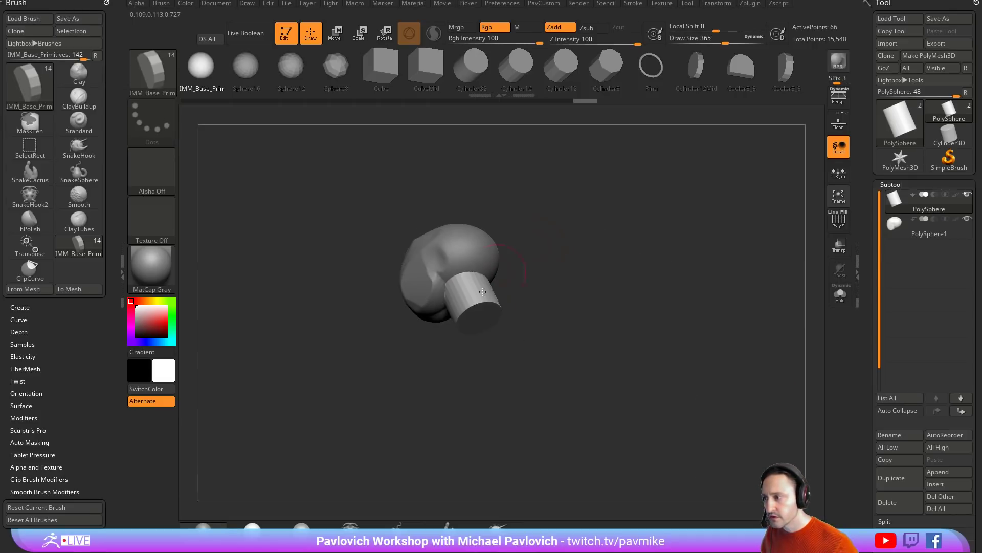
{"action": "left_click_drag", "start_coordinate": [475, 323], "coordinate": [502, 364]}
{"action": "left_click_drag", "start_coordinate": [611, 271], "coordinate": [594, 311]}
- Realign and center the gizmo on the torso sphere and stretch the sphere sideways by a factor of about 1.72
{"action": "key", "text": "w"}
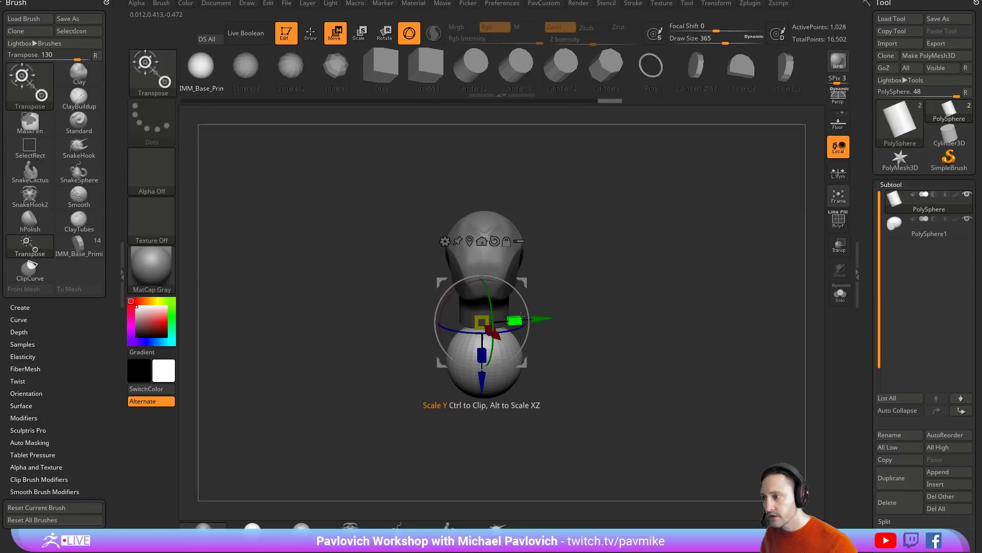
{"action": "left_click", "coordinate": [494, 241], "text": "alt"}
{"action": "left_click", "coordinate": [470, 241], "text": "alt"}
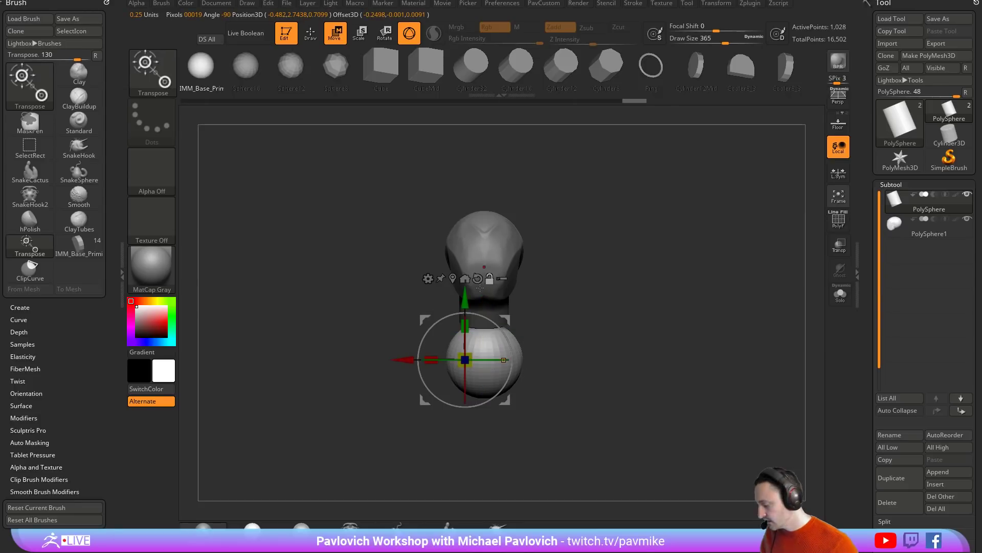
{"action": "left_click", "coordinate": [465, 278]}
{"action": "left_click_drag", "start_coordinate": [450, 360], "coordinate": [425, 353]}
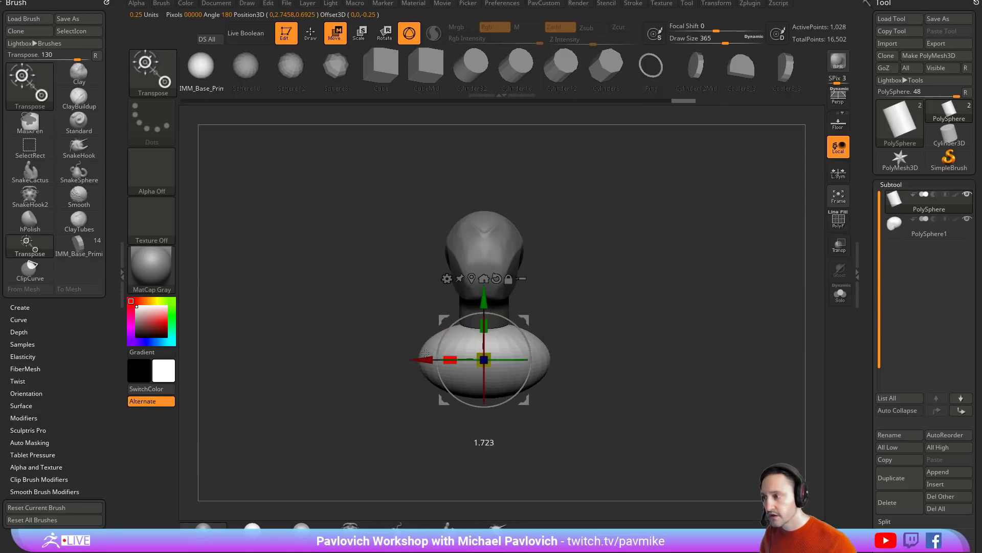
- Pull the torso sphere into a pear shape with sloping shoulders using the Move brush at draw size 386
{"action": "key", "text": "q"}
{"action": "mouse_move", "coordinate": [629, 288]}
{"action": "left_mouse_down"}
{"action": "mouse_move", "coordinate": [513, 305]}
{"action": "mouse_move", "coordinate": [481, 266]}
{"action": "left_mouse_up"}
{"action": "key", "text": "s"}
{"action": "key", "text": "b"}
{"action": "key", "text": "m"}
{"action": "key", "text": "v"}
{"action": "key", "text": "s"}
{"action": "mouse_move", "coordinate": [550, 260]}
{"action": "left_mouse_down", "text": "shift"}
{"action": "mouse_move", "coordinate": [609, 272]}
{"action": "mouse_move", "coordinate": [590, 272]}
{"action": "mouse_move", "coordinate": [596, 295]}
{"action": "left_mouse_up", "text": "shift"}
{"action": "key", "text": "s"}
{"action": "key", "text": "s"}
{"action": "mouse_move", "coordinate": [597, 293]}
{"action": "left_mouse_down"}
{"action": "mouse_move", "coordinate": [495, 305]}
{"action": "mouse_move", "coordinate": [586, 288]}
{"action": "mouse_move", "coordinate": [591, 302]}
{"action": "mouse_move", "coordinate": [776, 269]}
{"action": "left_mouse_up"}
- Mirror and weld the neck and torso subtool and turn on its polyframe display
{"action": "key", "text": "2"}
{"action": "left_click", "coordinate": [567, 168]}
{"action": "left_click", "coordinate": [839, 221]}
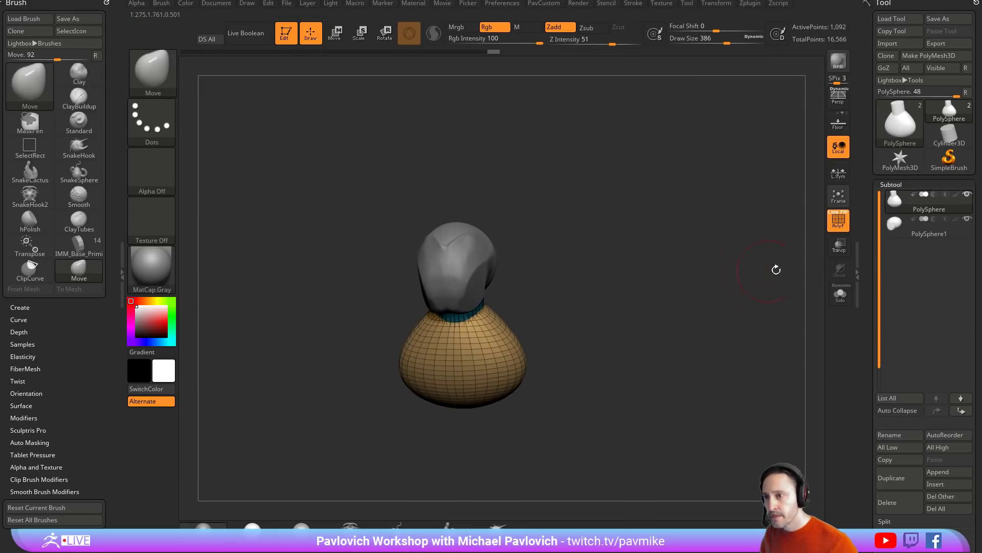
- Merge the neck and torso subtool with the head subtool, then mirror and weld the combined mesh
{"action": "key", "text": "ctrl+e"}
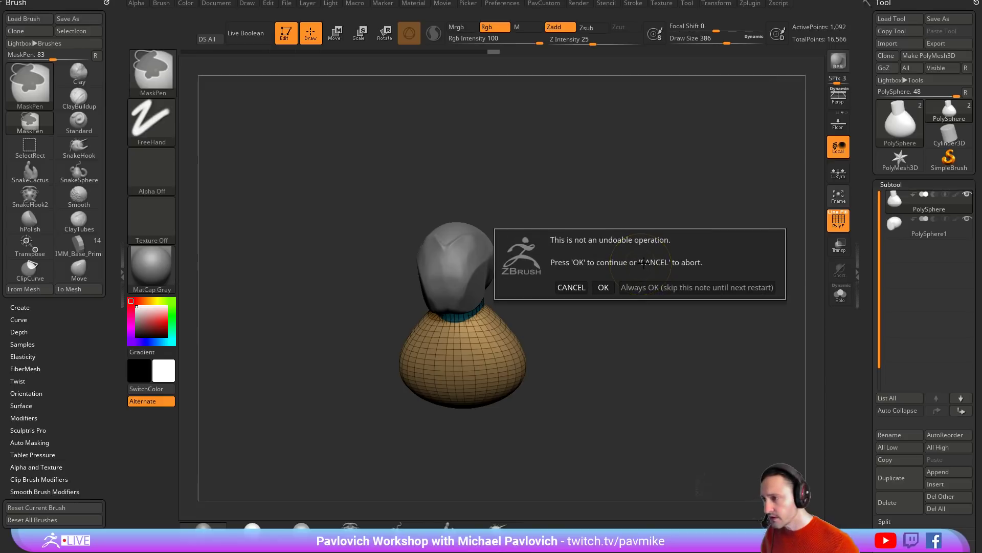
{"action": "left_click", "coordinate": [641, 289]}
{"action": "key", "text": "2"}
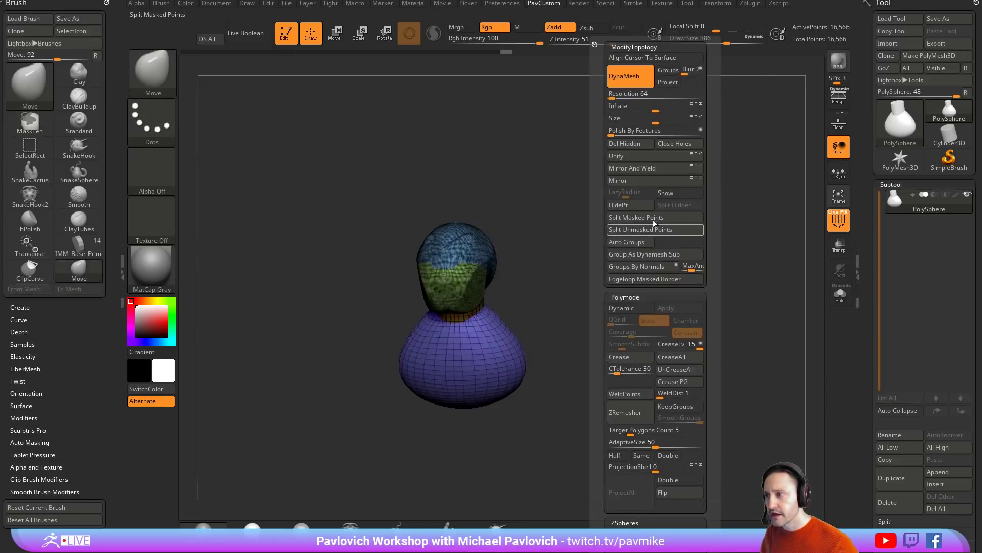
{"action": "left_click", "coordinate": [645, 172]}
- Split the merged mesh into separate subtools with Split To Parts
{"action": "left_click_drag", "start_coordinate": [866, 315], "coordinate": [866, 198]}
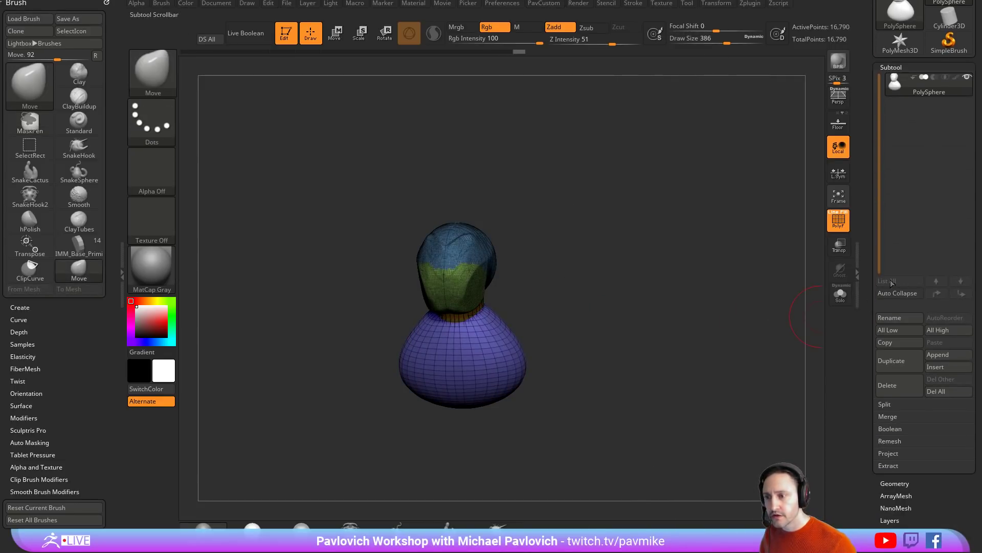
{"action": "left_click", "coordinate": [885, 403], "text": "shift"}
{"action": "left_click_drag", "start_coordinate": [867, 403], "coordinate": [866, 388]}
{"action": "left_click", "coordinate": [927, 412]}
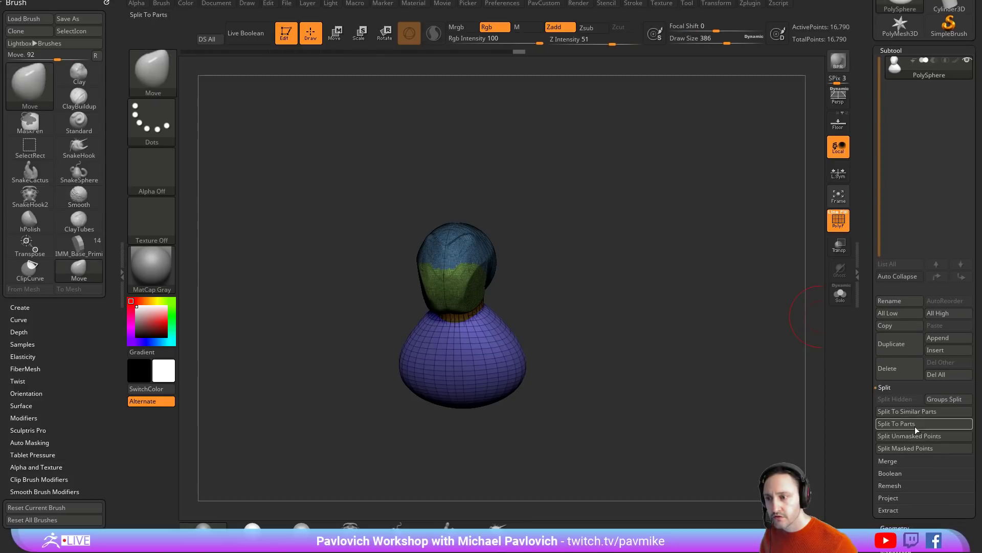
{"action": "left_click", "coordinate": [805, 443]}
{"action": "left_click_drag", "start_coordinate": [736, 278], "coordinate": [530, 296]}
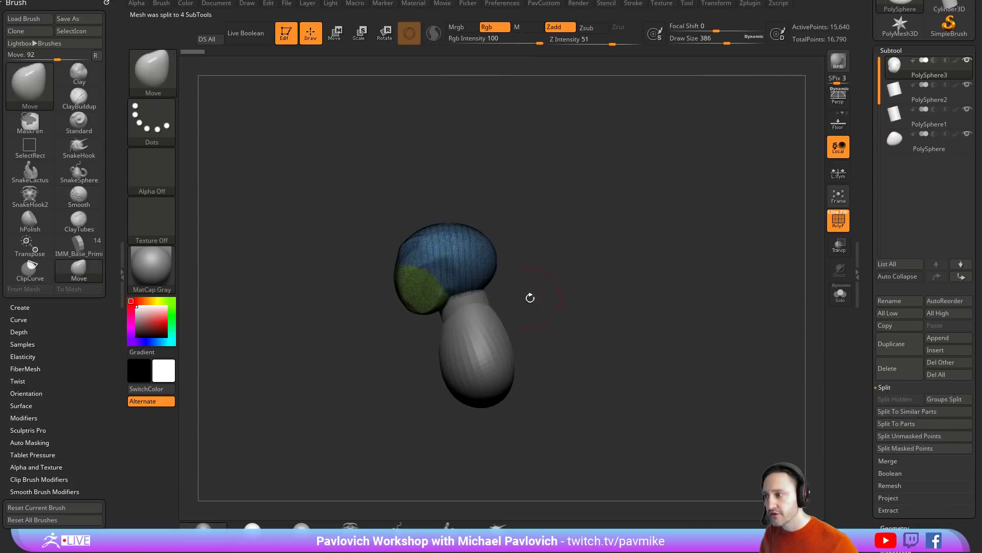
- Select the torso subtool and pull its lower front forward with the Move brush at draw size 955
{"action": "left_click", "coordinate": [481, 325], "text": "alt"}
{"action": "left_click_drag", "start_coordinate": [634, 299], "coordinate": [617, 298]}
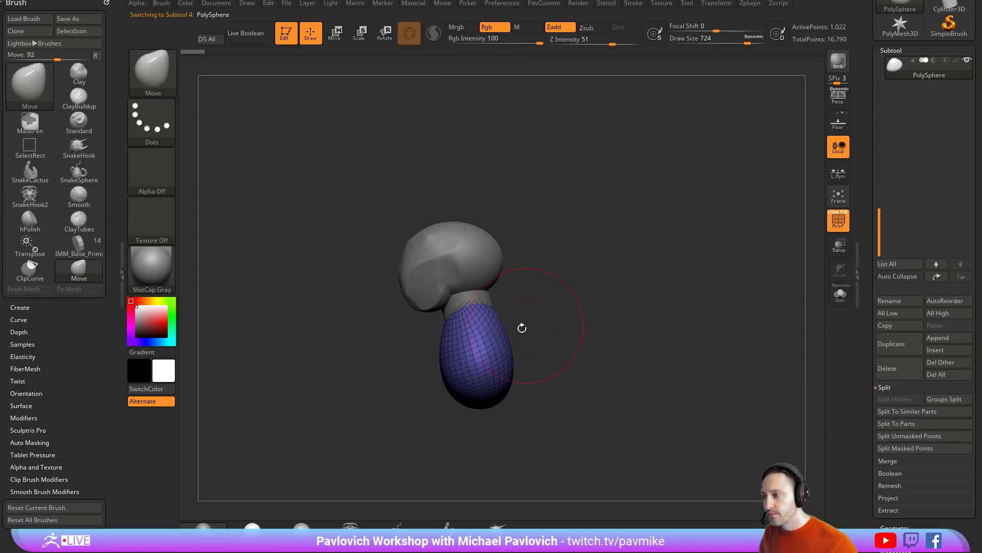
{"action": "left_click_drag", "start_coordinate": [471, 357], "coordinate": [446, 382]}
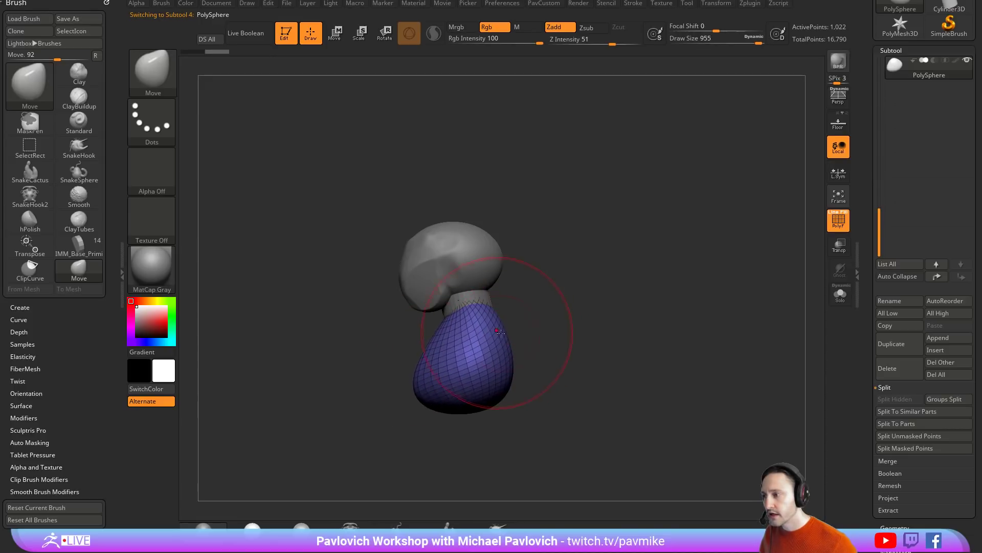
- Try out different draw sizes up to 1000 for the Move brush
{"action": "key", "text": "s"}
{"action": "left_click_drag", "start_coordinate": [568, 300], "coordinate": [664, 294]}
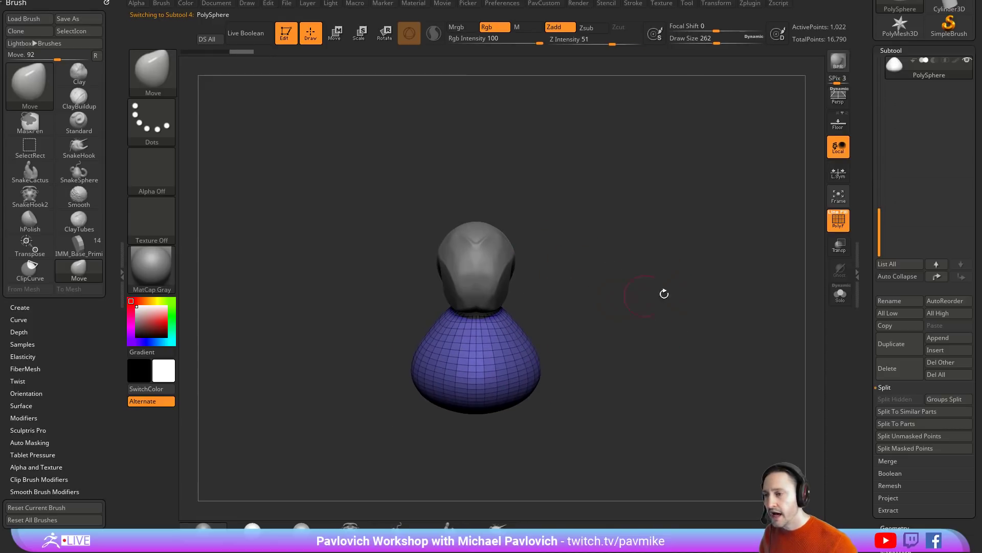
{"action": "scroll", "coordinate": [867, 290], "scroll_direction": "up", "scroll_amount": 3}
{"action": "key", "text": "s"}
{"action": "mouse_move", "coordinate": [544, 305]}
{"action": "left_mouse_down"}
{"action": "mouse_move", "coordinate": [562, 309]}
{"action": "mouse_move", "coordinate": [545, 308]}
{"action": "left_mouse_up"}
{"action": "key", "text": "s"}
{"action": "mouse_move", "coordinate": [536, 272]}
{"action": "left_mouse_down"}
{"action": "mouse_move", "coordinate": [559, 275]}
{"action": "mouse_move", "coordinate": [573, 329]}
{"action": "left_mouse_up"}
{"action": "key", "text": "s"}
{"action": "left_click_drag", "start_coordinate": [601, 292], "coordinate": [569, 289]}
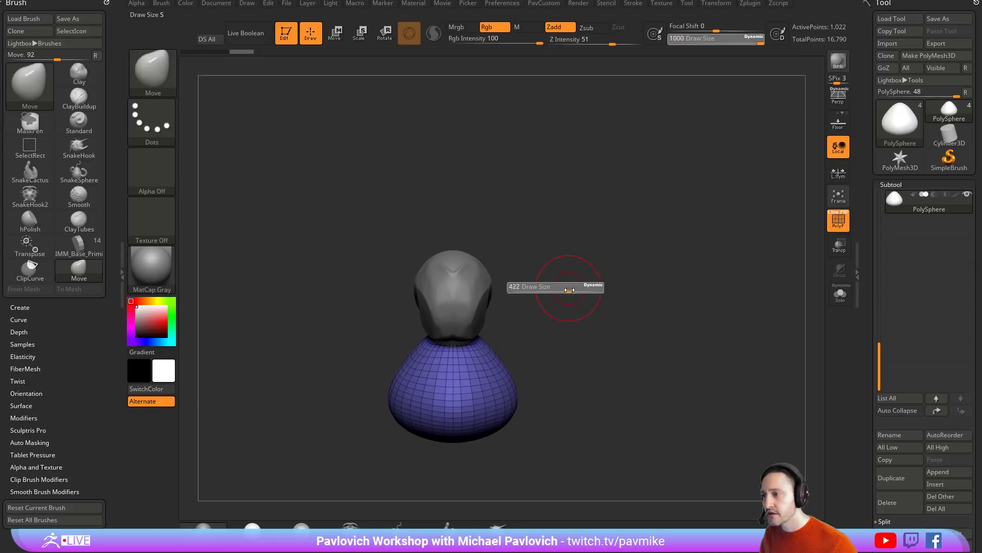
- Raise the Dynamic Brush Scale in the Draw preferences and set the draw size to 97
{"action": "left_click", "coordinate": [504, 4]}
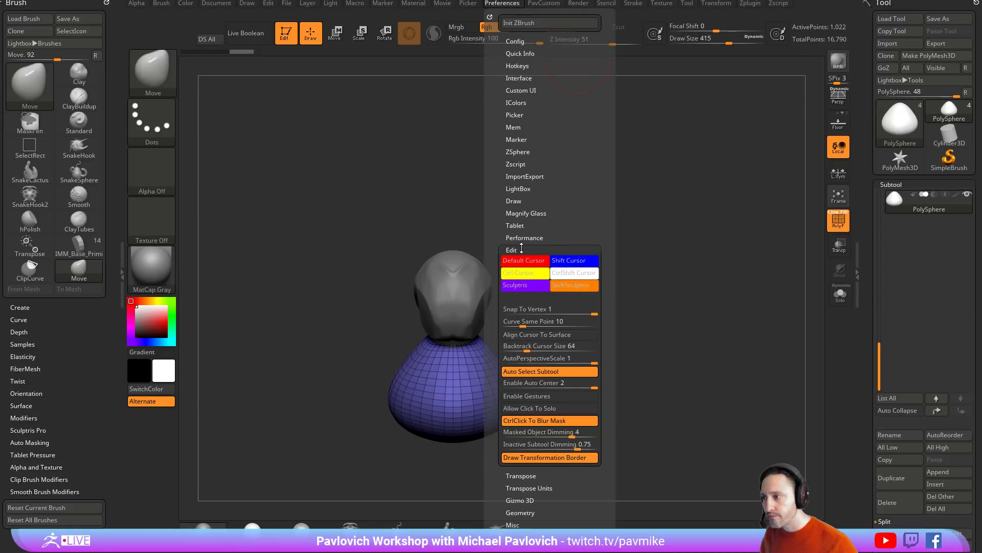
{"action": "left_click", "coordinate": [522, 250]}
{"action": "left_click", "coordinate": [527, 200]}
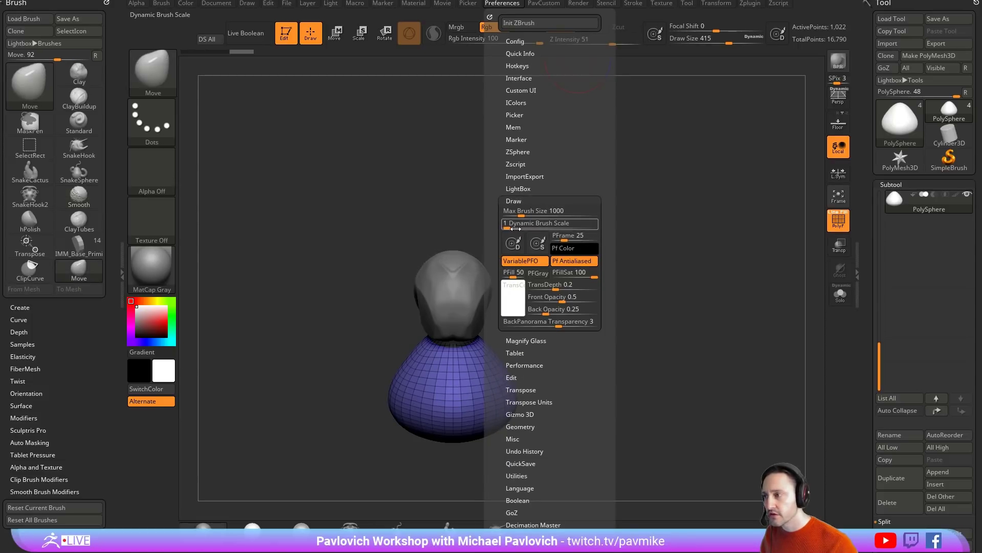
{"action": "key", "text": "s"}
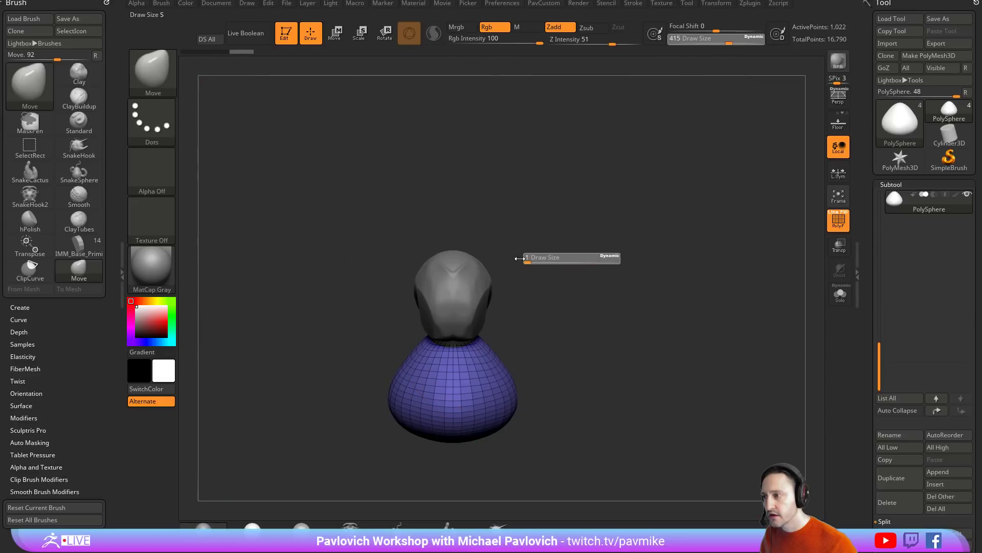
{"action": "left_click_drag", "start_coordinate": [558, 258], "coordinate": [562, 223]}
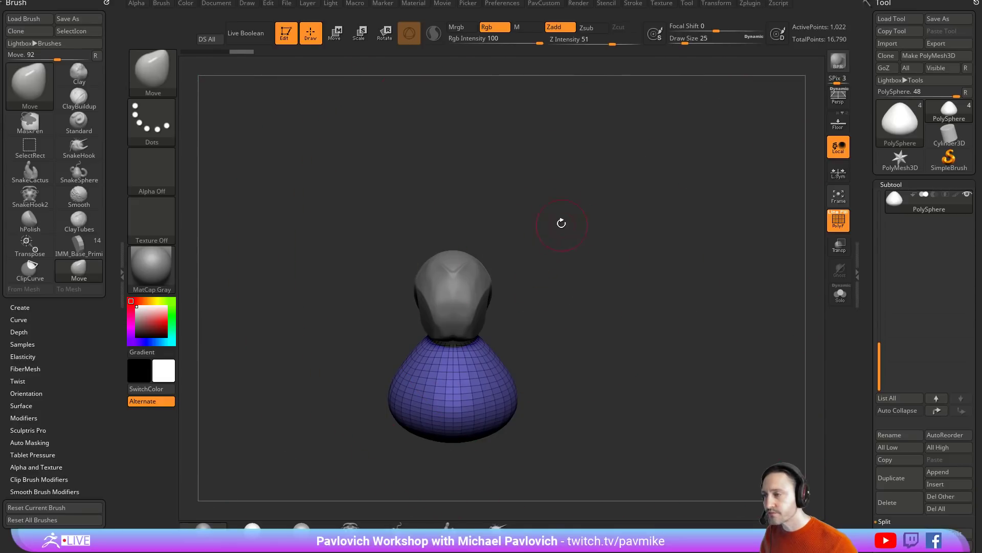
{"action": "left_click", "coordinate": [514, 4]}
{"action": "left_click", "coordinate": [530, 224]}
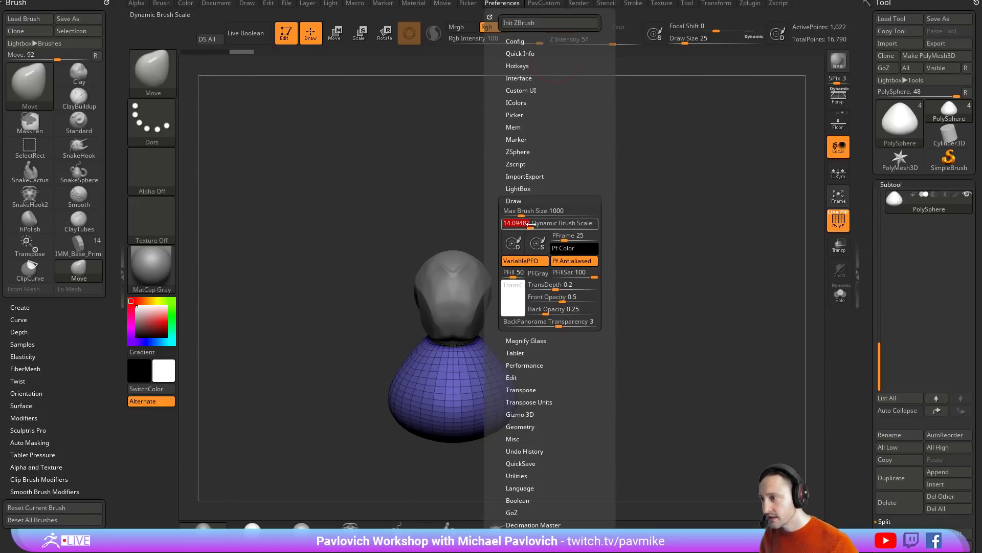
{"action": "key", "text": "Return"}
{"action": "mouse_move", "coordinate": [612, 259]}
{"action": "left_mouse_down"}
{"action": "mouse_move", "coordinate": [583, 272]}
{"action": "mouse_move", "coordinate": [620, 285]}
{"action": "mouse_move", "coordinate": [594, 275]}
{"action": "mouse_move", "coordinate": [598, 261]}
{"action": "left_mouse_up"}
{"action": "key", "text": "s"}
- Select the head subtool PolySphere3 and merge all the subtools below into it
{"action": "left_click_drag", "start_coordinate": [879, 356], "coordinate": [879, 215]}
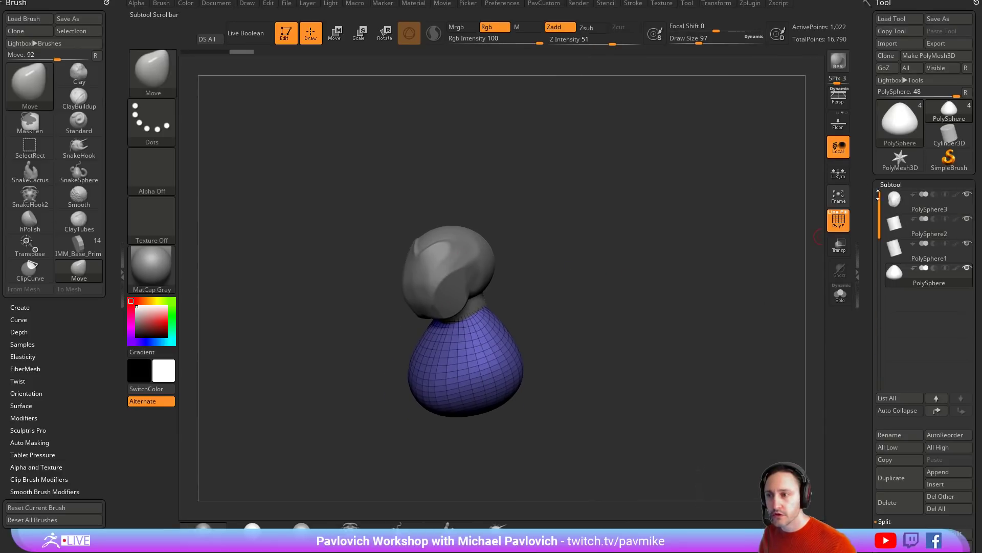
{"action": "left_click", "coordinate": [921, 201]}
{"action": "key", "text": "ctrl+e"}
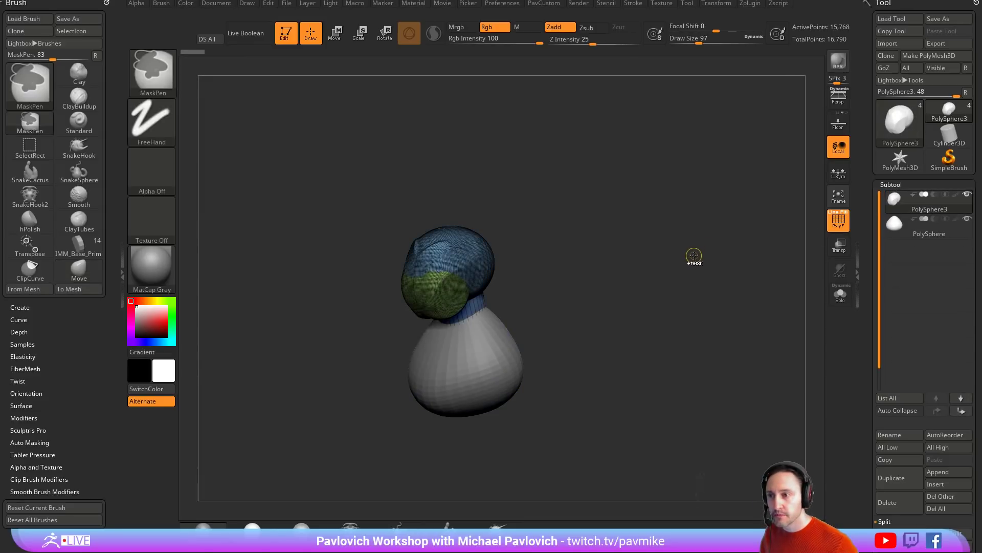
- Unify the merged mesh to standard scale with the Deformation command and set the draw size to 94
{"action": "left_click", "coordinate": [884, 520]}
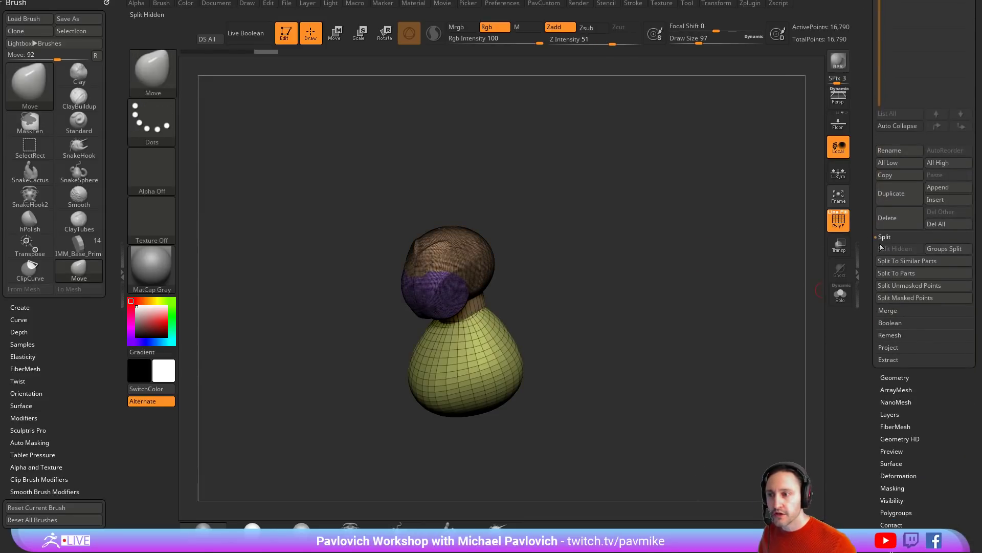
{"action": "left_click_drag", "start_coordinate": [874, 344], "coordinate": [913, 121]}
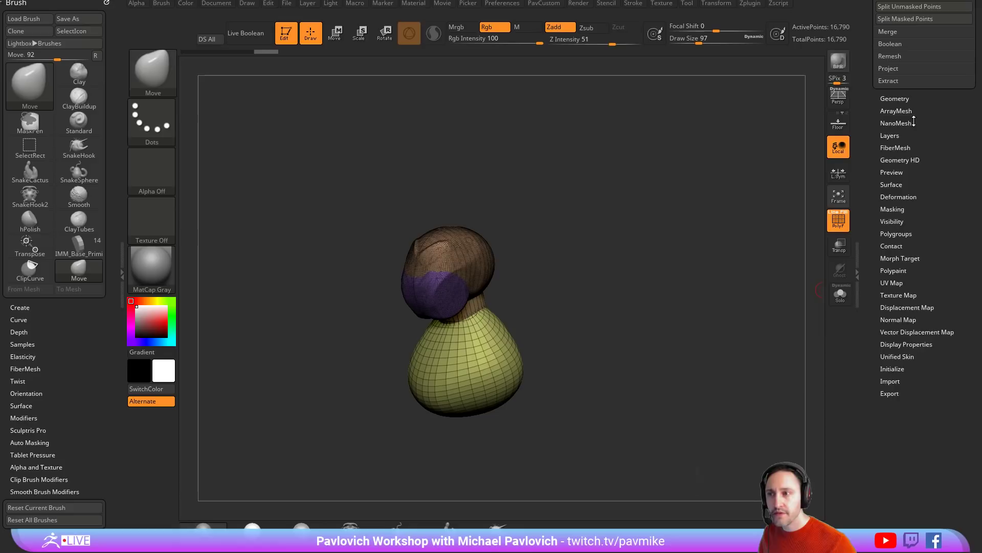
{"action": "left_click", "coordinate": [900, 196]}
{"action": "left_click", "coordinate": [898, 206]}
{"action": "right_click_drag", "start_coordinate": [583, 224], "coordinate": [640, 300], "text": "ctrl"}
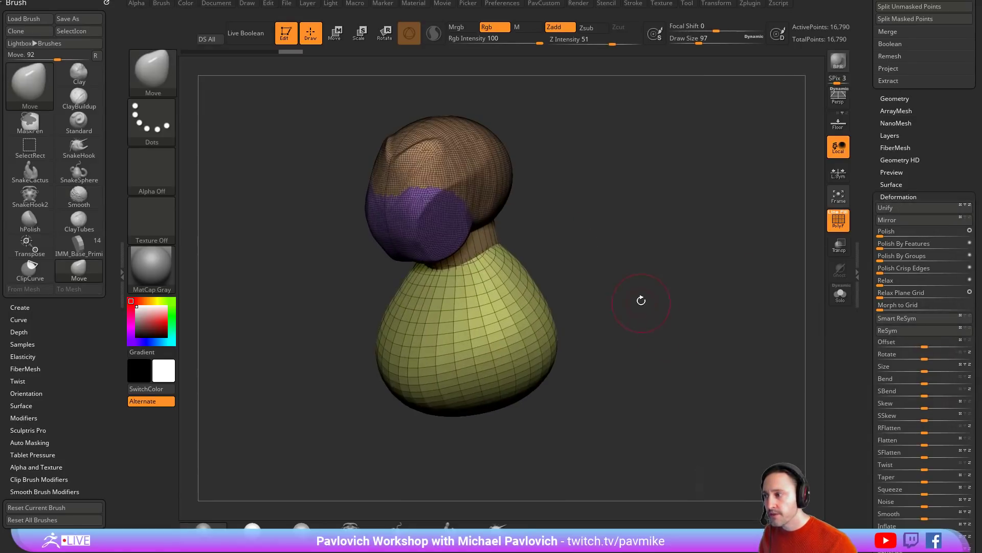
{"action": "key", "text": "s"}
{"action": "left_click", "coordinate": [640, 300]}
{"action": "right_click_drag", "start_coordinate": [701, 281], "coordinate": [731, 243], "text": "ctrl"}
- Append a Cube3D subtool as a scale reference and turn on transparency to compare it with the model
{"action": "left_click_drag", "start_coordinate": [864, 147], "coordinate": [854, 318]}
{"action": "scroll", "coordinate": [890, 310], "scroll_direction": "down", "scroll_amount": 3}
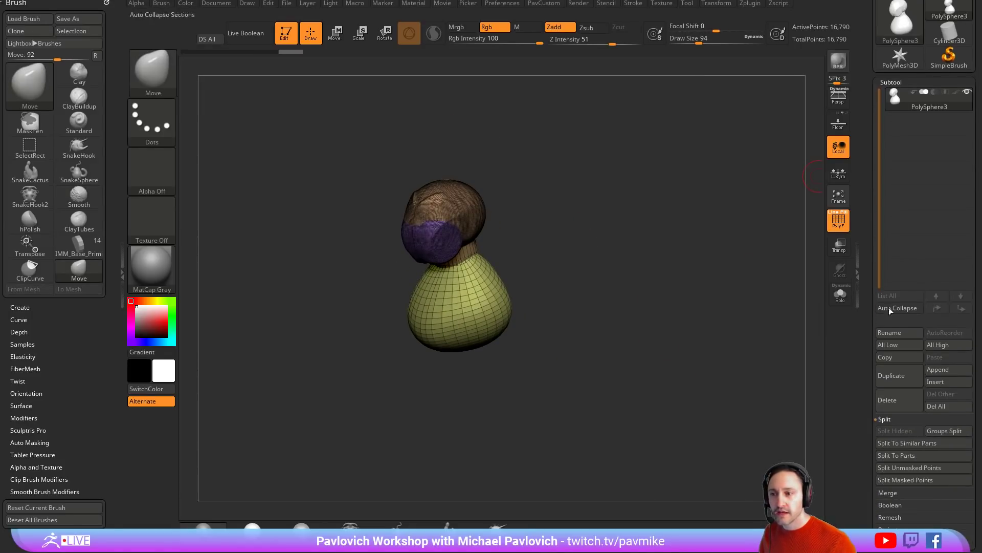
{"action": "left_click", "coordinate": [940, 370]}
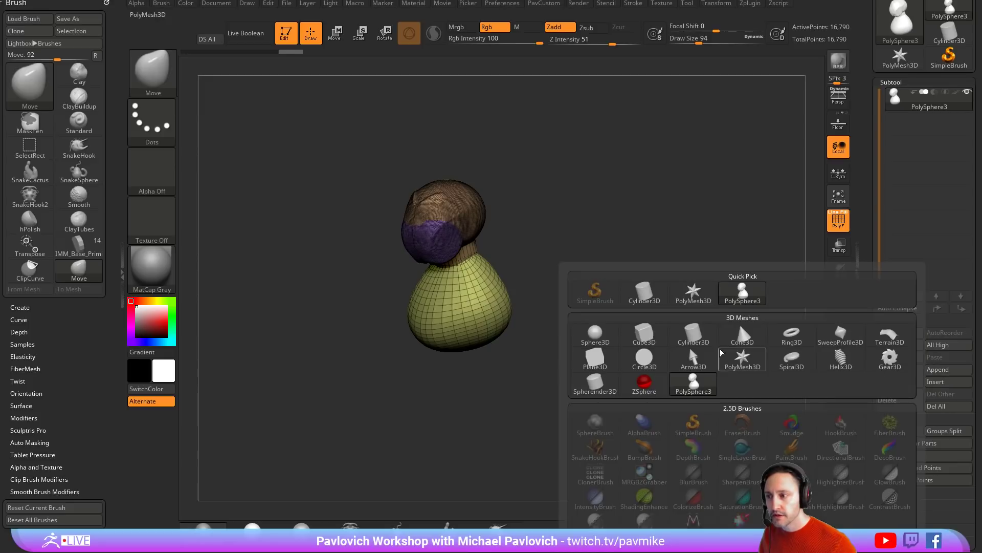
{"action": "left_click", "coordinate": [644, 335]}
{"action": "left_click", "coordinate": [839, 247]}
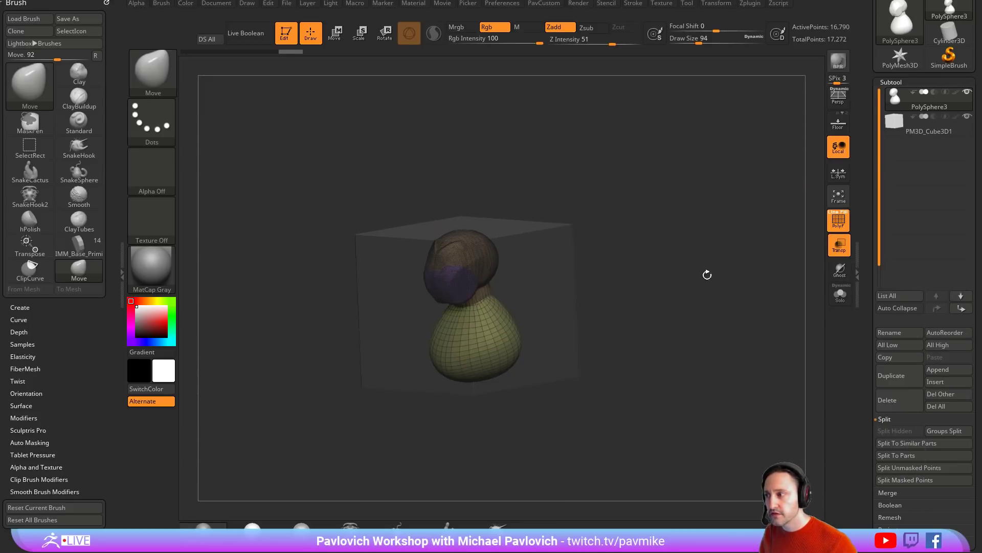
- Delete the PM3D_Cube3D1 reference subtool
{"action": "left_click", "coordinate": [921, 128]}
{"action": "left_click", "coordinate": [895, 404]}
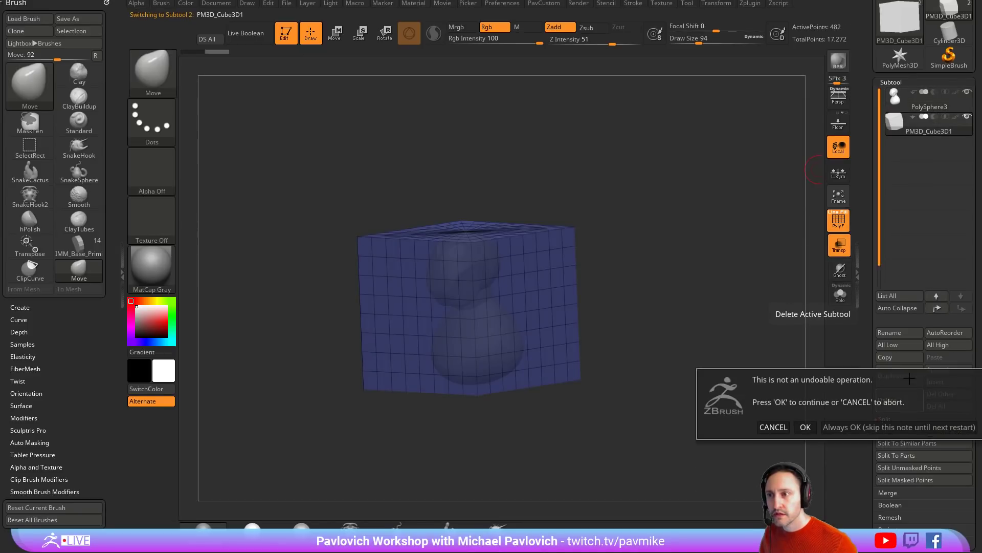
{"action": "left_click", "coordinate": [837, 430]}
- DynaMesh the head, neck and torso into one continuous, evenly distributed mesh
{"action": "left_click_drag", "start_coordinate": [551, 265], "coordinate": [658, 231], "text": "alt"}
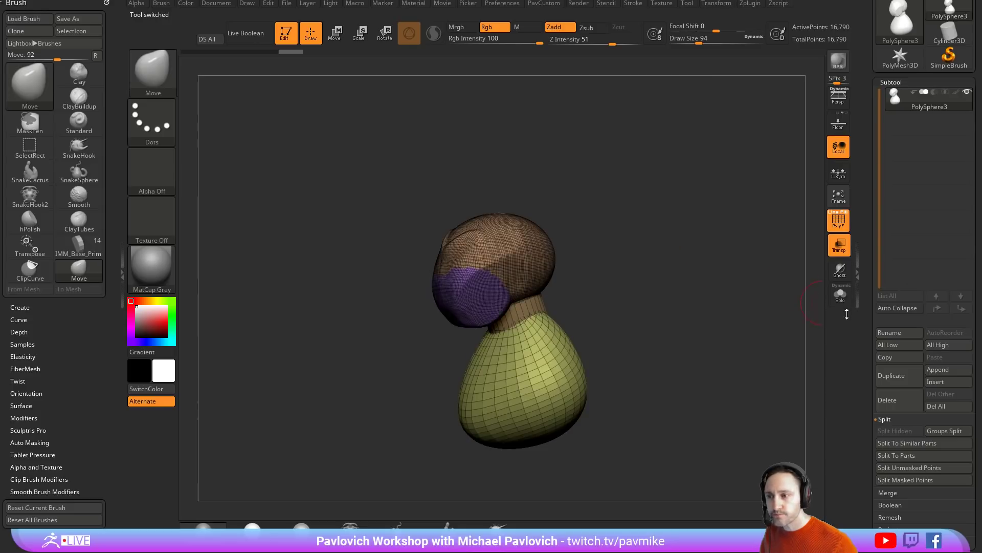
{"action": "left_click_drag", "start_coordinate": [711, 293], "coordinate": [736, 297]}
{"action": "key", "text": "grave"}
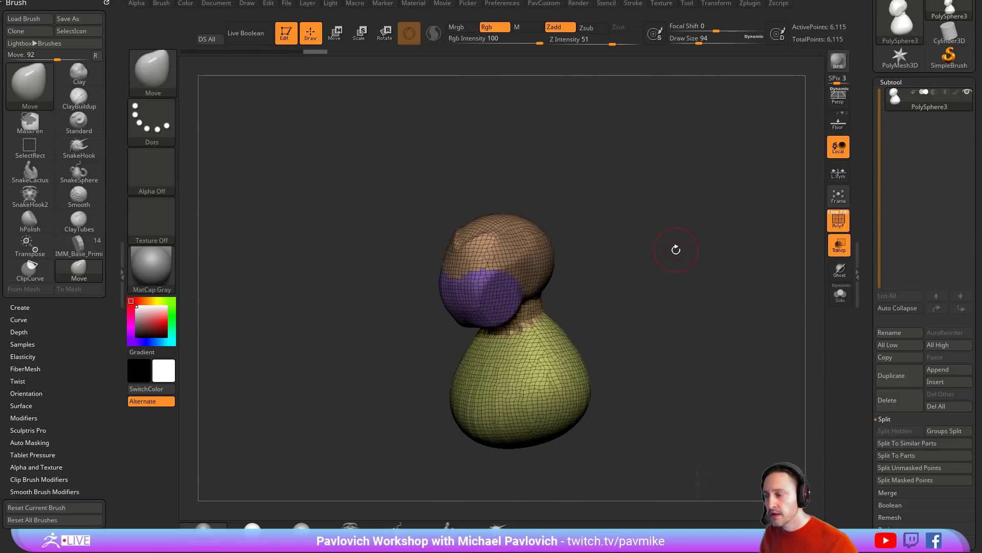
{"action": "left_click_drag", "start_coordinate": [676, 249], "coordinate": [718, 241]}
- Turn off the polyframe and flatten the sides of the forehead and face with the TrimDynamic brush at draw size 116
{"action": "left_click", "coordinate": [839, 229]}
{"action": "left_click_drag", "start_coordinate": [788, 233], "coordinate": [663, 228]}
{"action": "left_click_drag", "start_coordinate": [529, 257], "coordinate": [483, 241]}
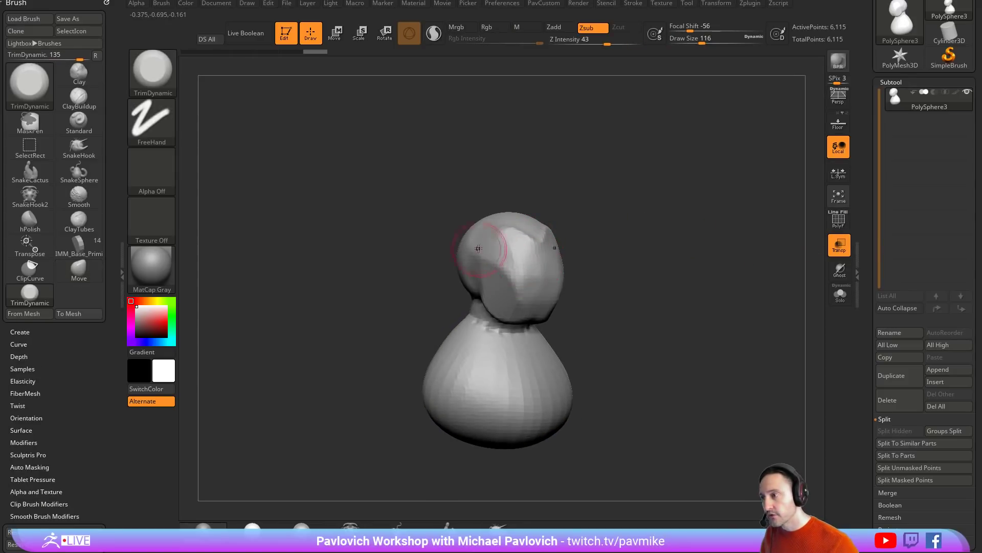
{"action": "right_click_drag", "start_coordinate": [508, 235], "coordinate": [536, 246]}
{"action": "left_click_drag", "start_coordinate": [530, 251], "coordinate": [496, 256]}
{"action": "mouse_move", "coordinate": [630, 186]}
{"action": "left_mouse_down", "text": "shift"}
{"action": "mouse_move", "coordinate": [640, 212]}
{"action": "mouse_move", "coordinate": [650, 182]}
{"action": "left_mouse_up", "text": "shift"}
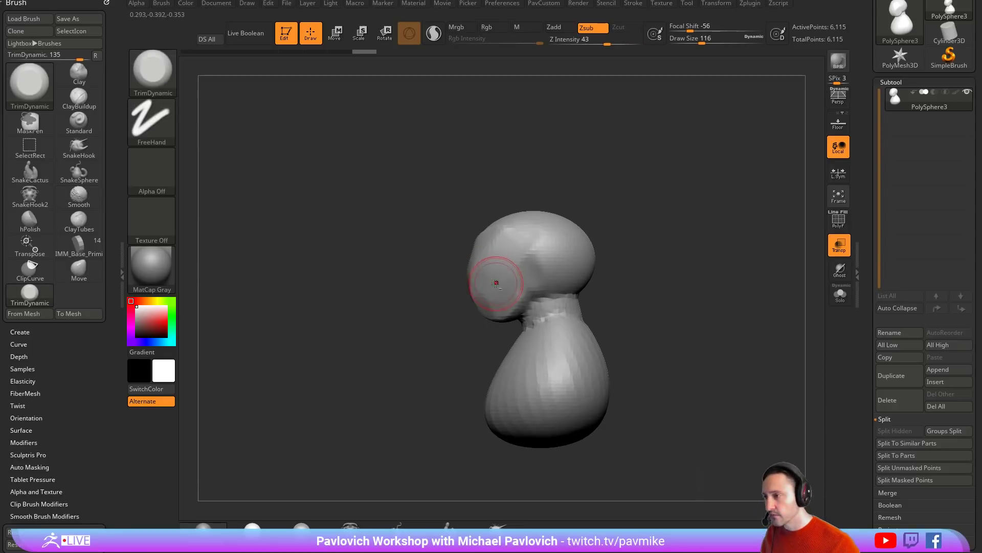
- Reshape the chin and brow in profile with the MoveAccu brush at draw size 202, pulling both outward
{"action": "key", "text": "1"}
{"action": "key", "text": "s"}
{"action": "mouse_move", "coordinate": [487, 293]}
{"action": "left_mouse_down"}
{"action": "mouse_move", "coordinate": [496, 294]}
{"action": "mouse_move", "coordinate": [473, 321]}
{"action": "left_mouse_up"}
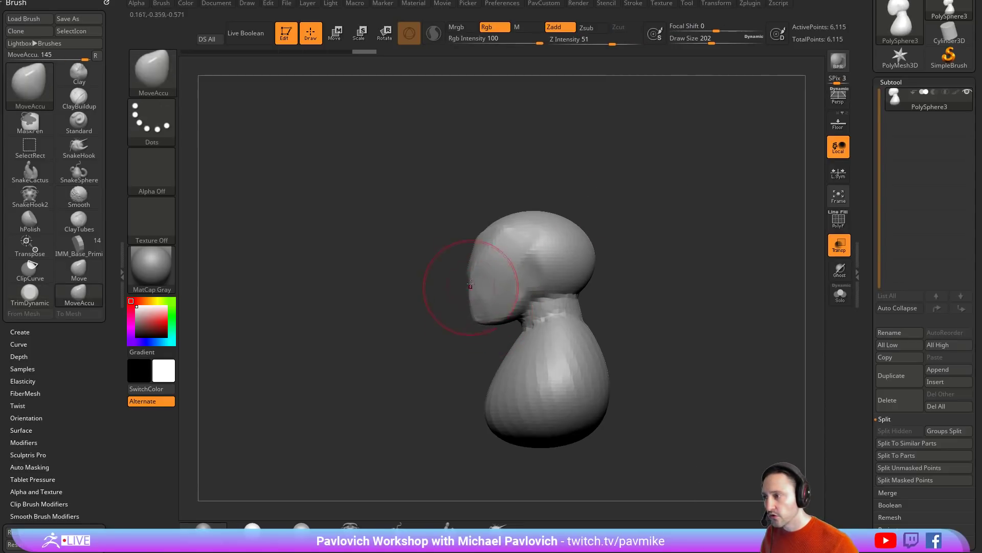
{"action": "mouse_move", "coordinate": [480, 238]}
{"action": "left_mouse_down"}
{"action": "mouse_move", "coordinate": [470, 237]}
{"action": "mouse_move", "coordinate": [477, 242]}
{"action": "left_mouse_up"}
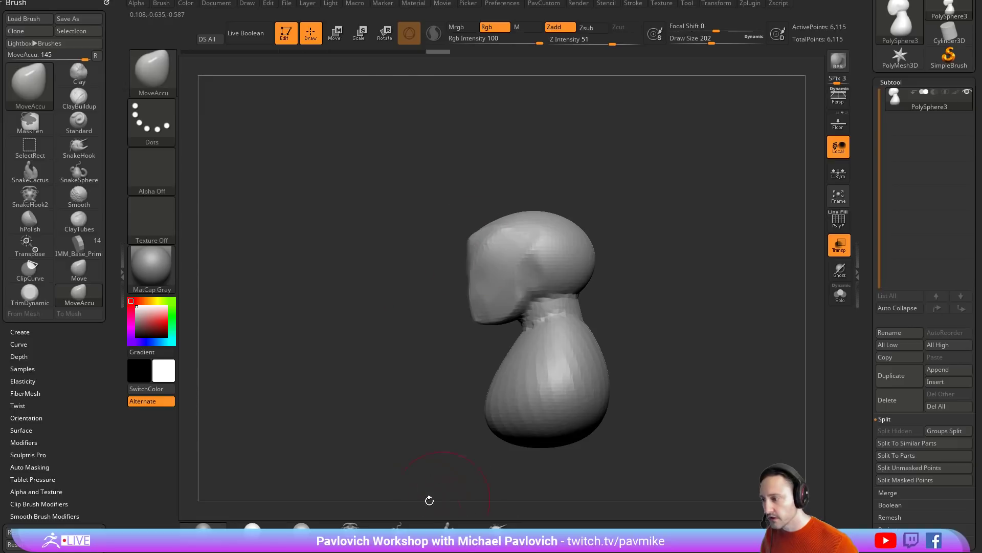
{"action": "mouse_move", "coordinate": [602, 253]}
{"action": "left_mouse_down", "text": "alt"}
{"action": "mouse_move", "coordinate": [605, 272]}
{"action": "mouse_move", "coordinate": [588, 288]}
{"action": "left_mouse_up", "text": "alt"}
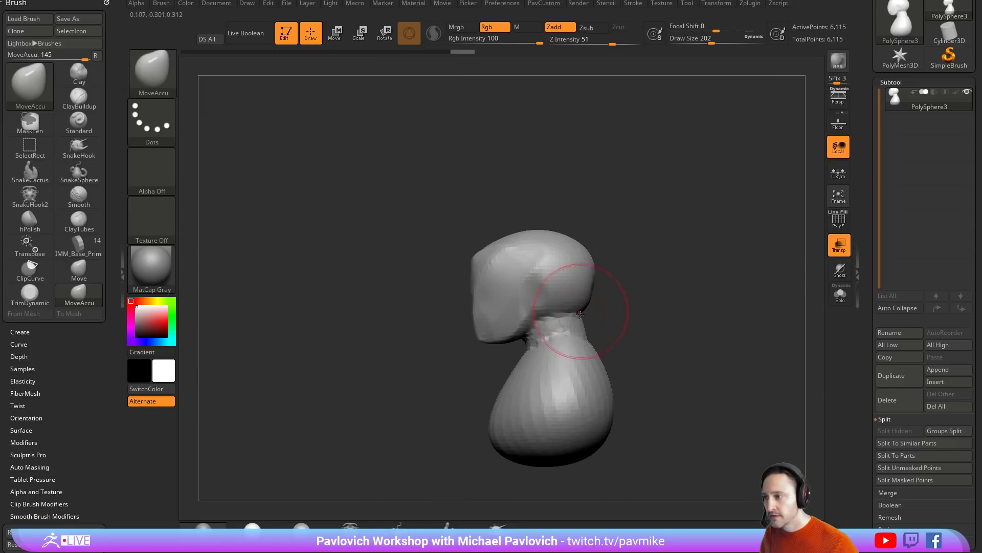
{"action": "left_click_drag", "start_coordinate": [638, 314], "coordinate": [628, 238], "text": "alt"}
{"action": "mouse_move", "coordinate": [646, 286]}
{"action": "left_mouse_down"}
{"action": "mouse_move", "coordinate": [728, 285]}
{"action": "mouse_move", "coordinate": [592, 283]}
{"action": "mouse_move", "coordinate": [670, 281]}
{"action": "left_mouse_up"}
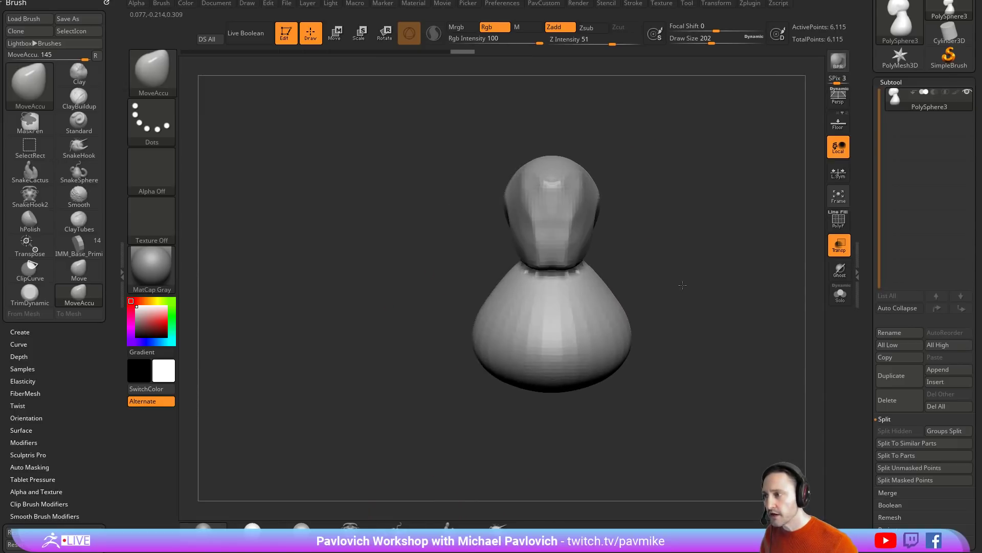
{"action": "mouse_move", "coordinate": [671, 233]}
{"action": "left_mouse_down", "text": "alt"}
{"action": "mouse_move", "coordinate": [677, 269]}
{"action": "mouse_move", "coordinate": [609, 257]}
{"action": "mouse_move", "coordinate": [633, 251]}
{"action": "left_mouse_up", "text": "alt"}
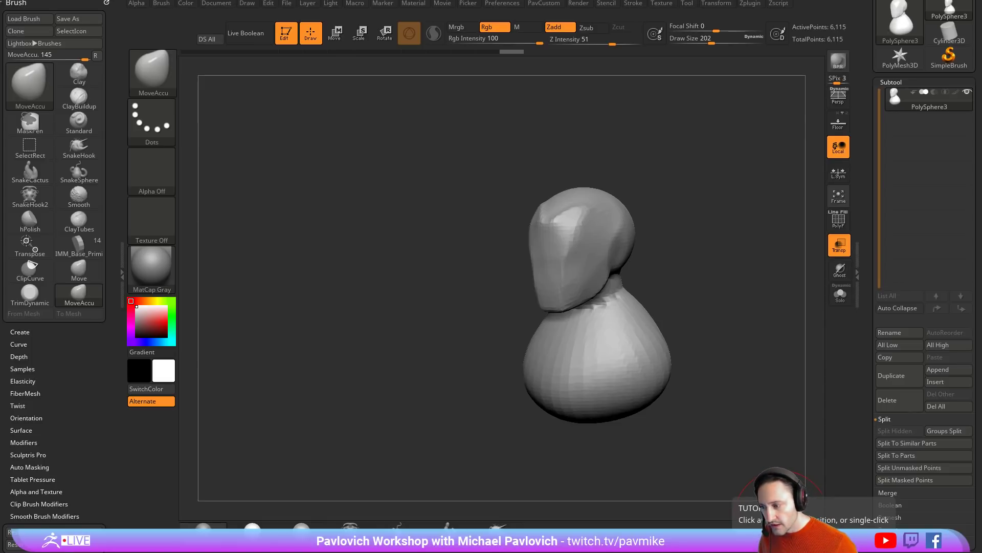
- Switch to the web browser and look through the episodes of the Pavlovich Workshop playlist on YouTube
{"action": "left_click_drag", "start_coordinate": [981, 552], "coordinate": [701, 5]}
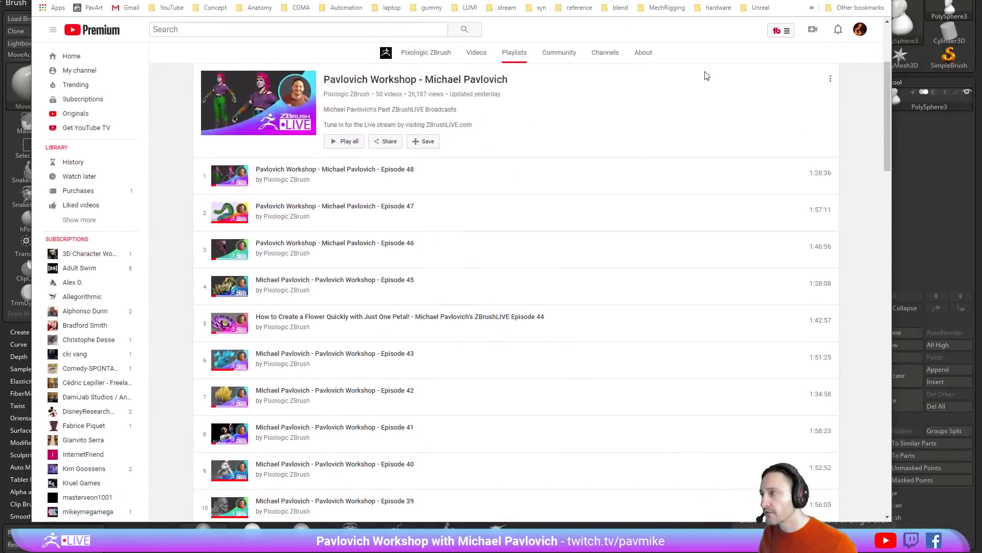
{"action": "scroll", "coordinate": [461, 128], "scroll_direction": "down", "scroll_amount": 20}
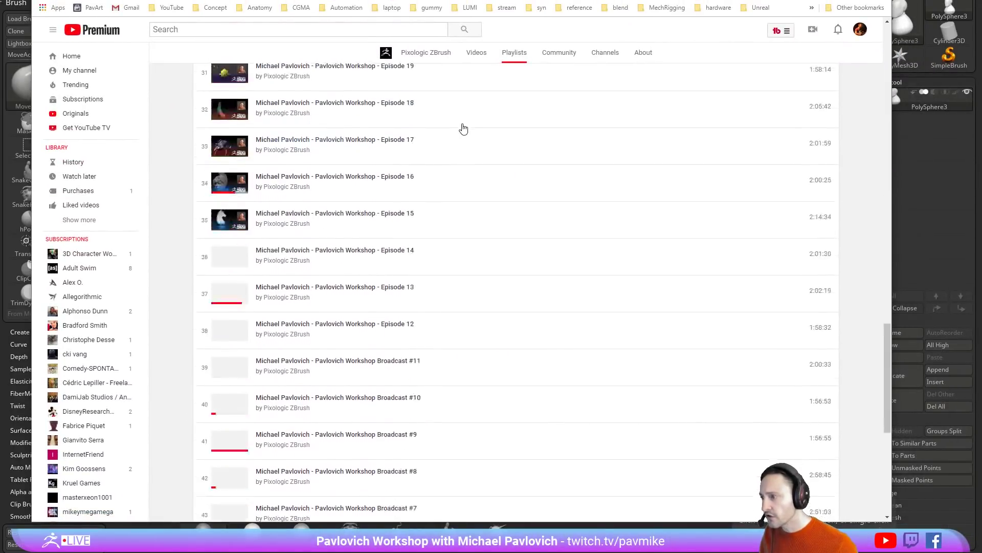
{"action": "scroll", "coordinate": [466, 246], "scroll_direction": "up", "scroll_amount": 20}
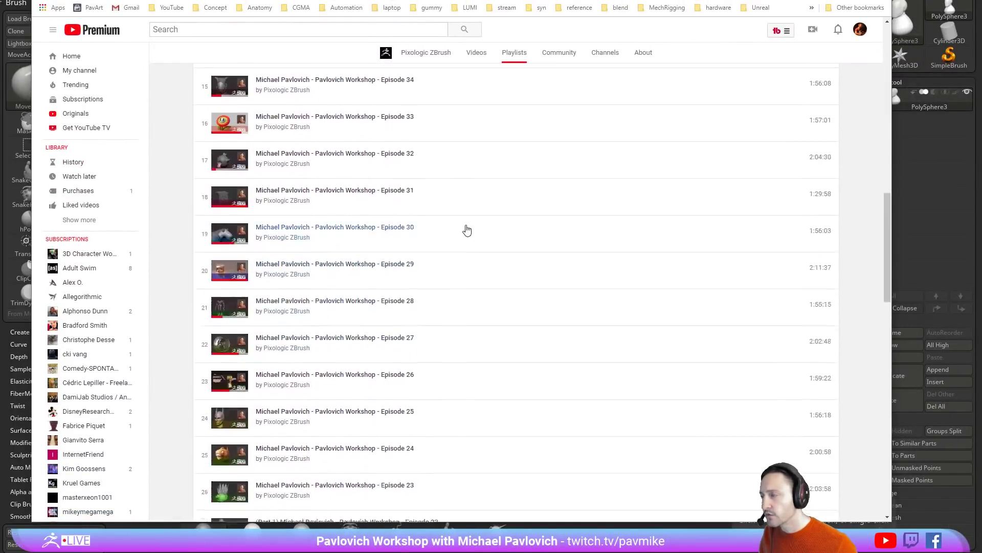
{"action": "scroll", "coordinate": [409, 205], "scroll_direction": "up", "scroll_amount": 2}
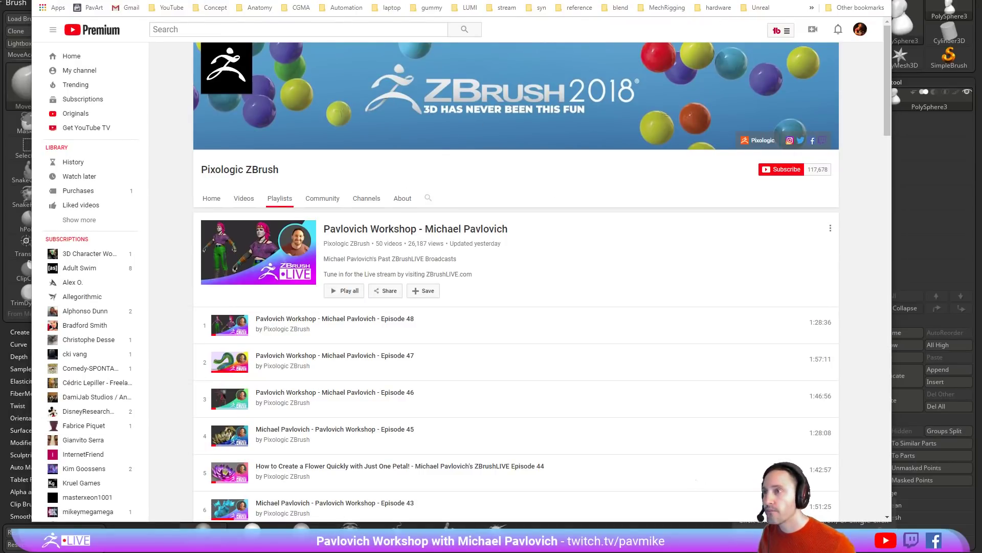
- Post the YouTube link of the Pavlovich Workshop playlist as a comment on the Facebook live video
{"action": "key", "text": "ctrl+Tab"}
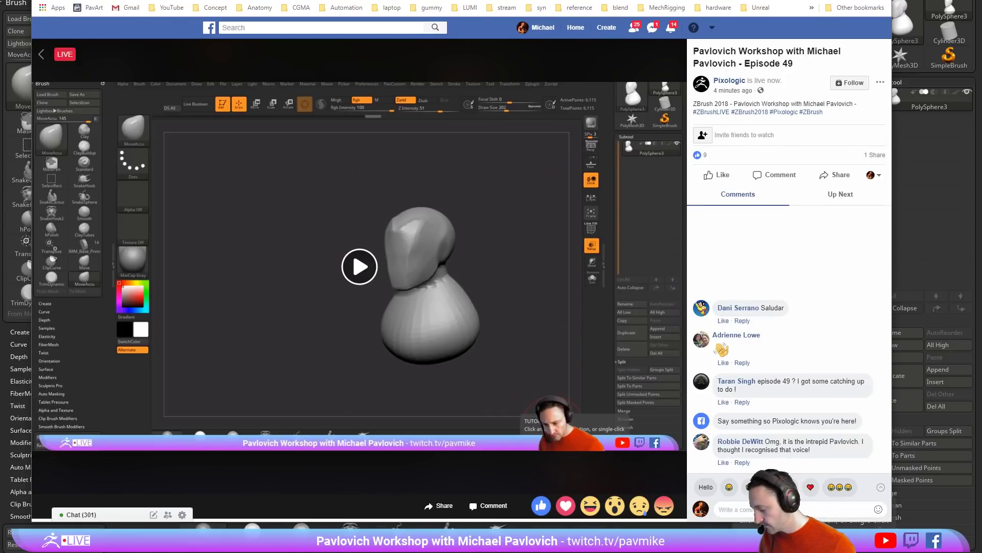
{"action": "type", "text": "https://www.youtube.com/playlist?list=PLMjnnUF3eJFdLz-cTYGelozQkl054COE8"}
{"action": "key", "text": "Return"}
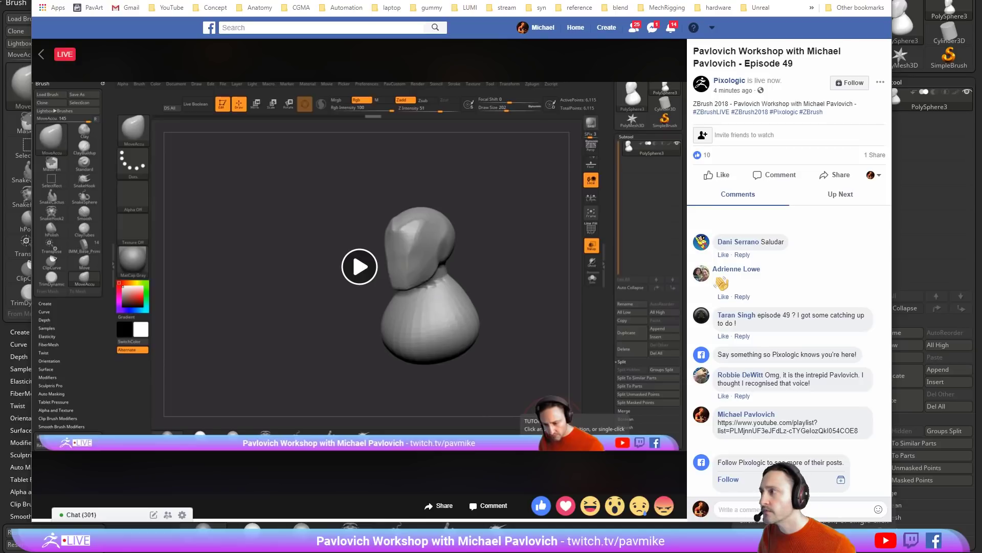
- On the instructor's own YouTube channel, show the created playlists and open Livestream Full Episodes
{"action": "left_click", "coordinate": [221, 1]}
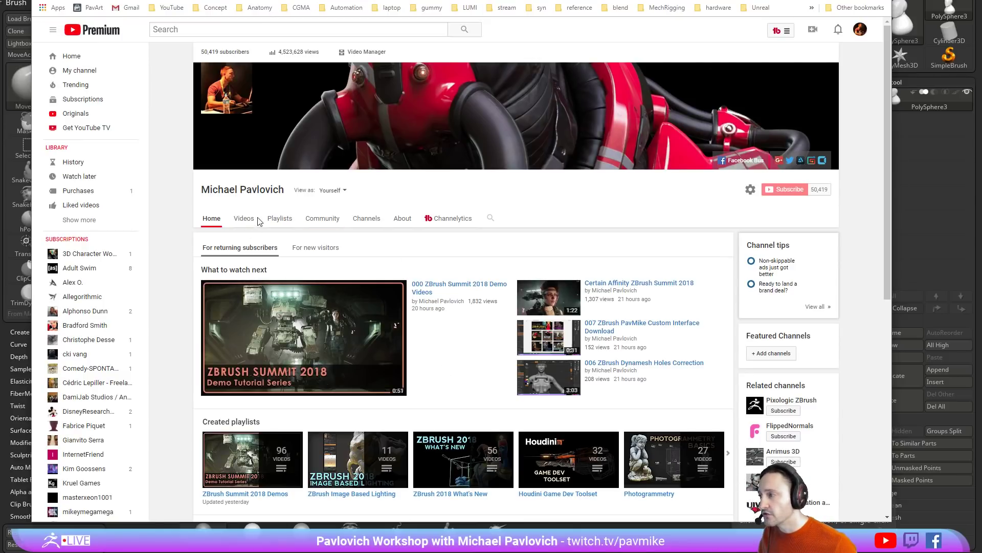
{"action": "left_click", "coordinate": [276, 220]}
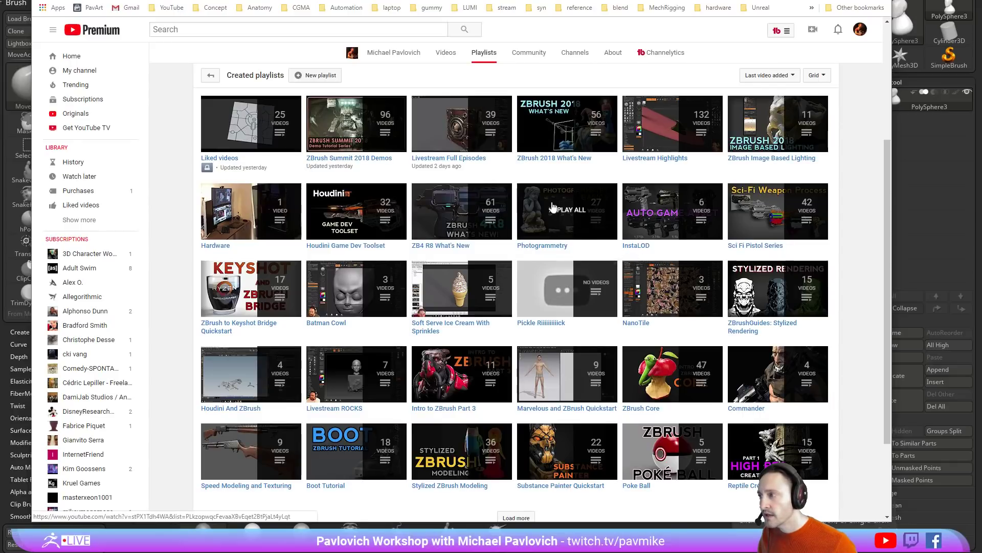
{"action": "left_click", "coordinate": [444, 158]}
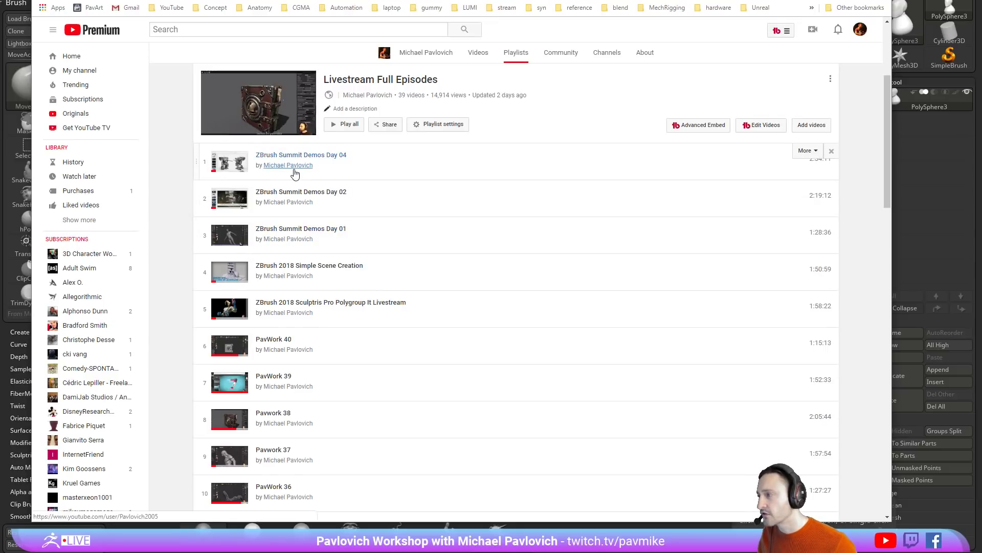
- On the Pixologic ZBrush channel, open the Certain Affinity presentation from ZBrush Summit 2018, pause it and skim through it
{"action": "left_click", "coordinate": [44, 0]}
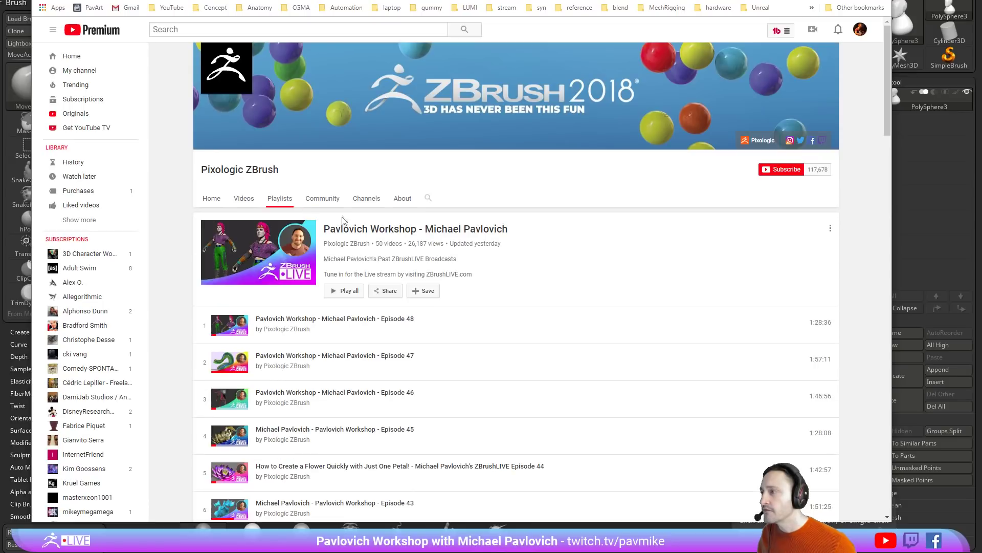
{"action": "right_click", "coordinate": [232, 169]}
{"action": "left_click", "coordinate": [254, 179]}
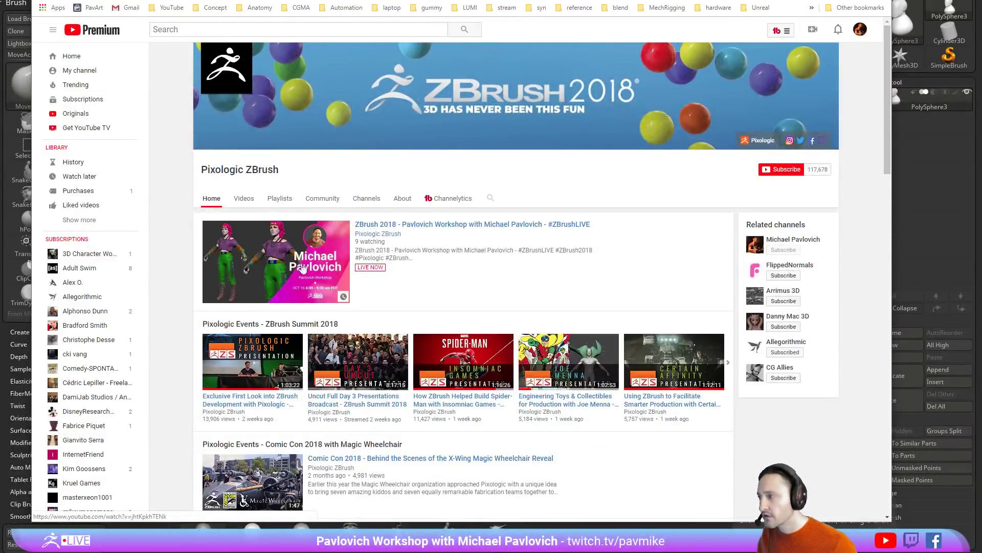
{"action": "scroll", "coordinate": [308, 263], "scroll_direction": "down", "scroll_amount": 1}
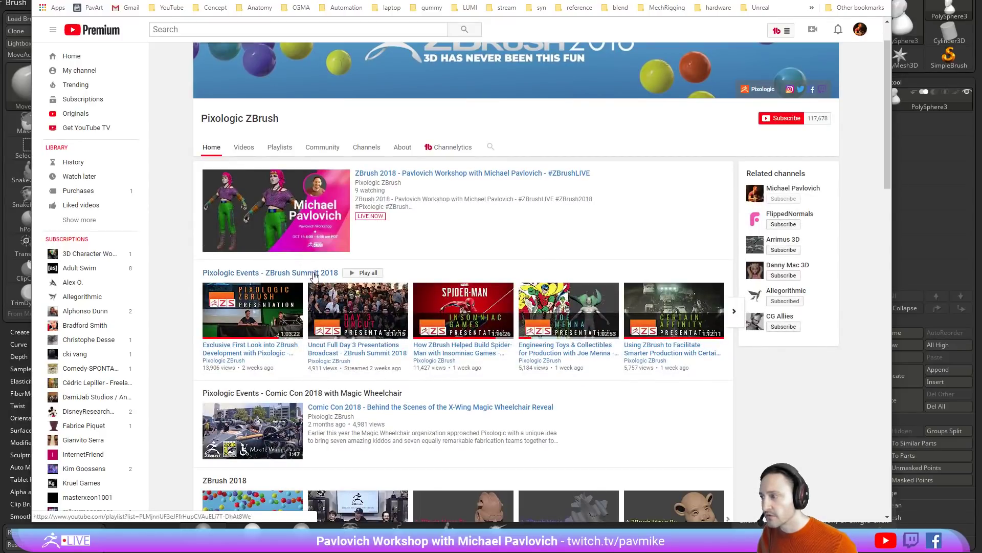
{"action": "left_click", "coordinate": [684, 356]}
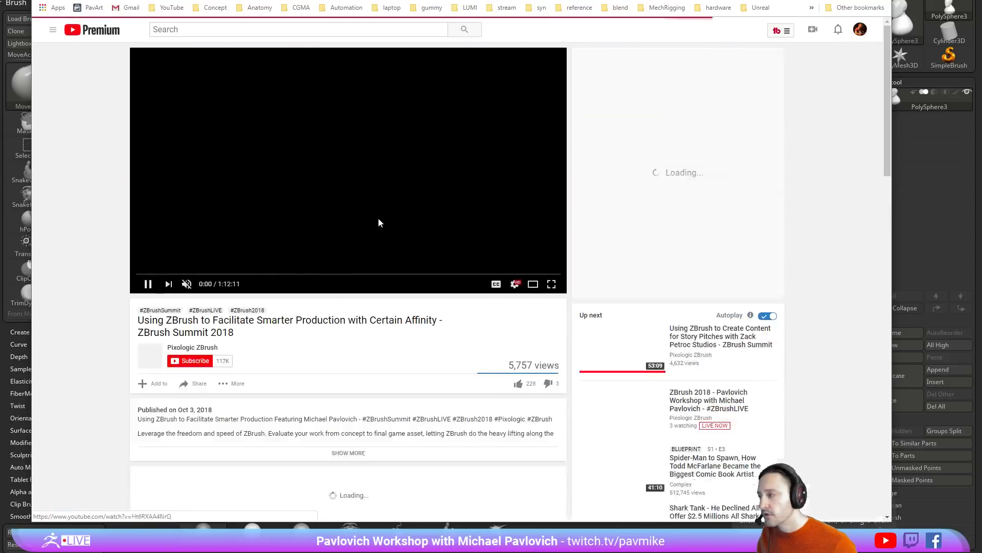
{"action": "left_click", "coordinate": [148, 285]}
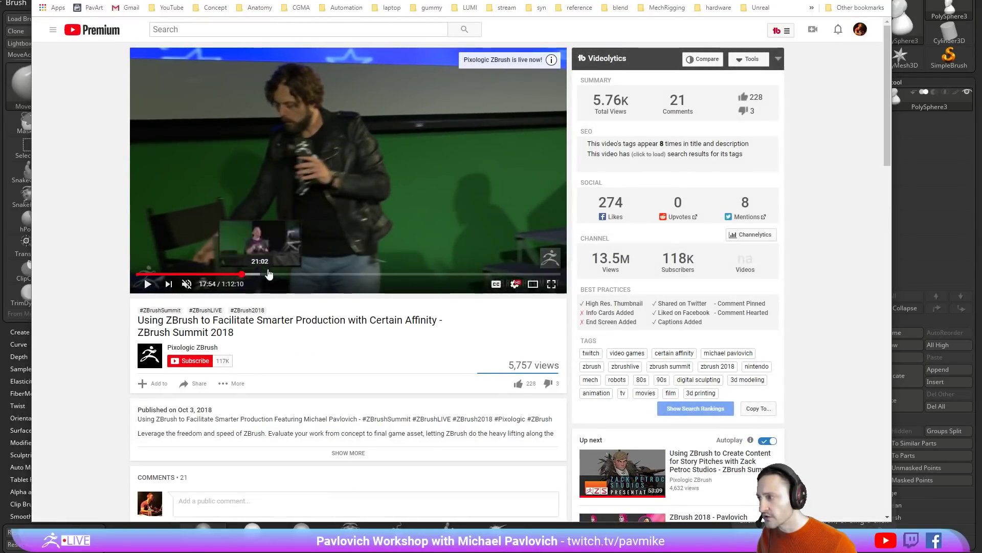
{"action": "left_click_drag", "start_coordinate": [256, 274], "coordinate": [534, 276]}
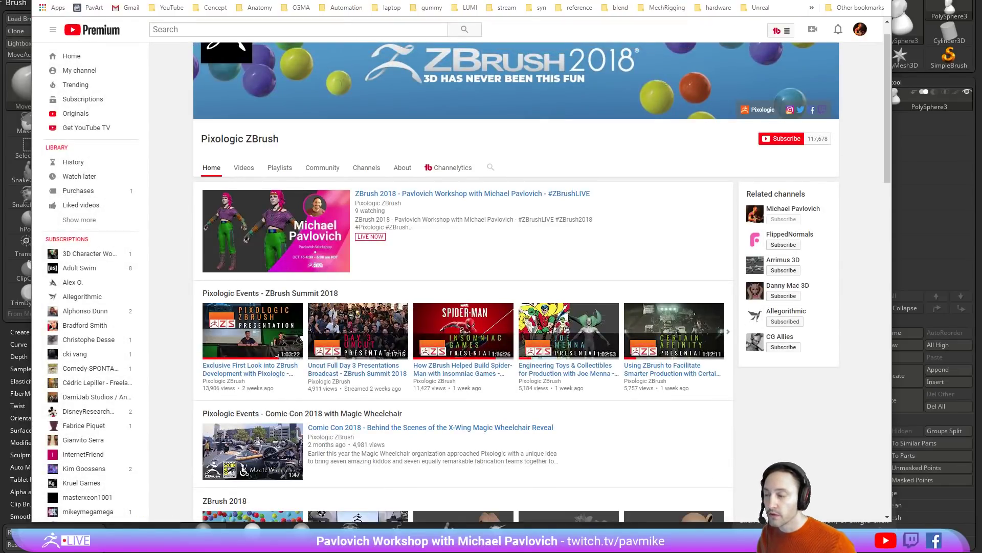
- Open the ZBrush Summit 2018 Demos playlist from the instructor's channel and look through its videos
{"action": "key", "text": "alt+Tab"}
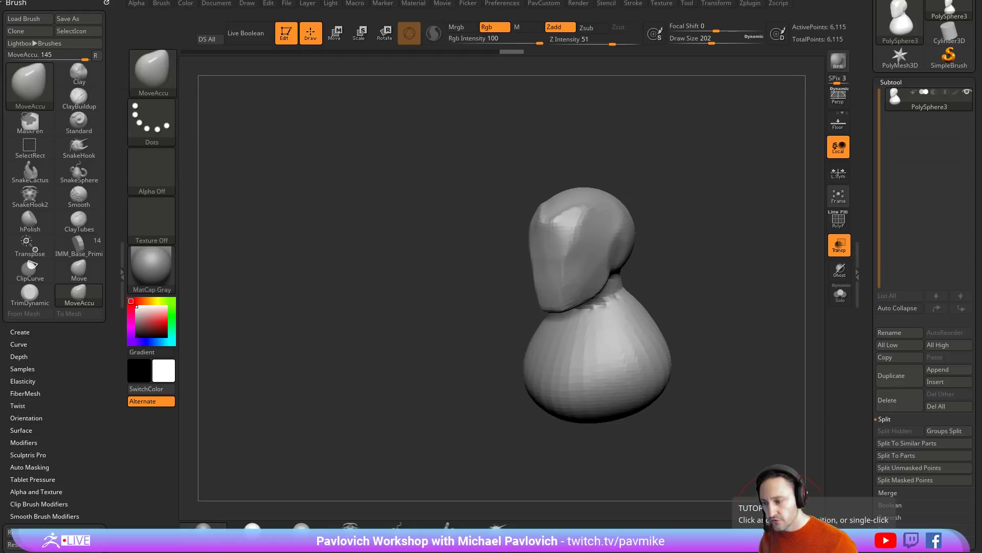
{"action": "key", "text": "alt+Tab"}
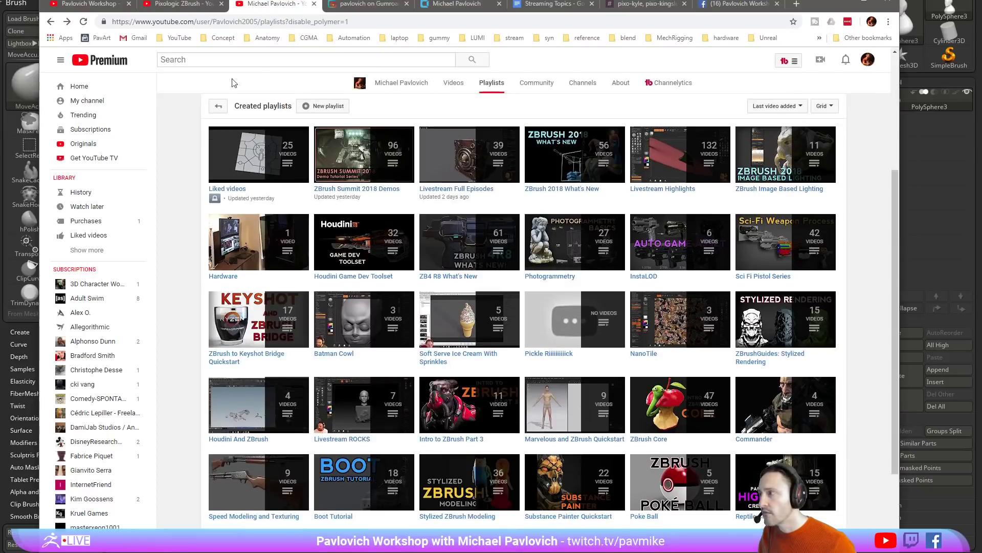
{"action": "left_click", "coordinate": [379, 190]}
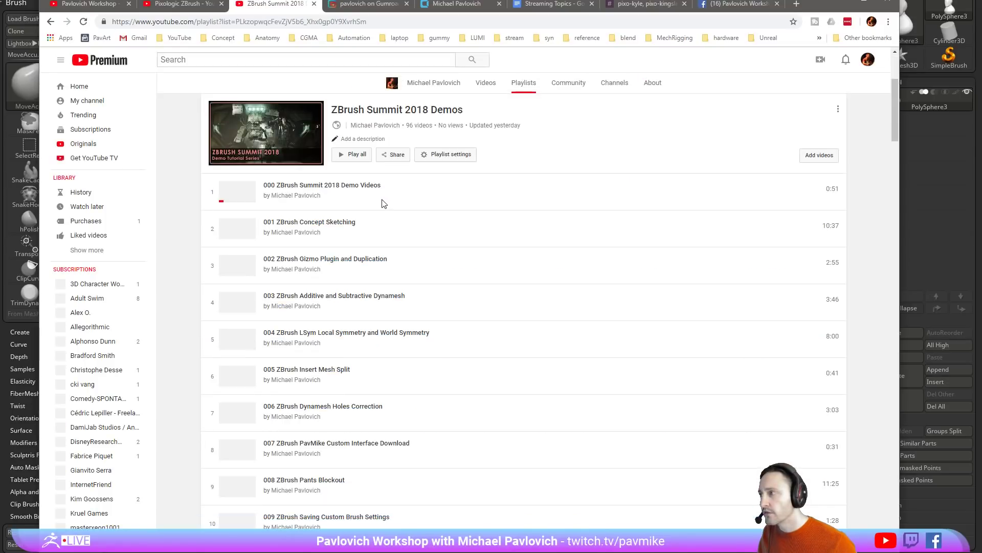
{"action": "scroll", "coordinate": [379, 195], "scroll_direction": "down", "scroll_amount": 3}
{"action": "scroll", "coordinate": [379, 196], "scroll_direction": "down", "scroll_amount": 15}
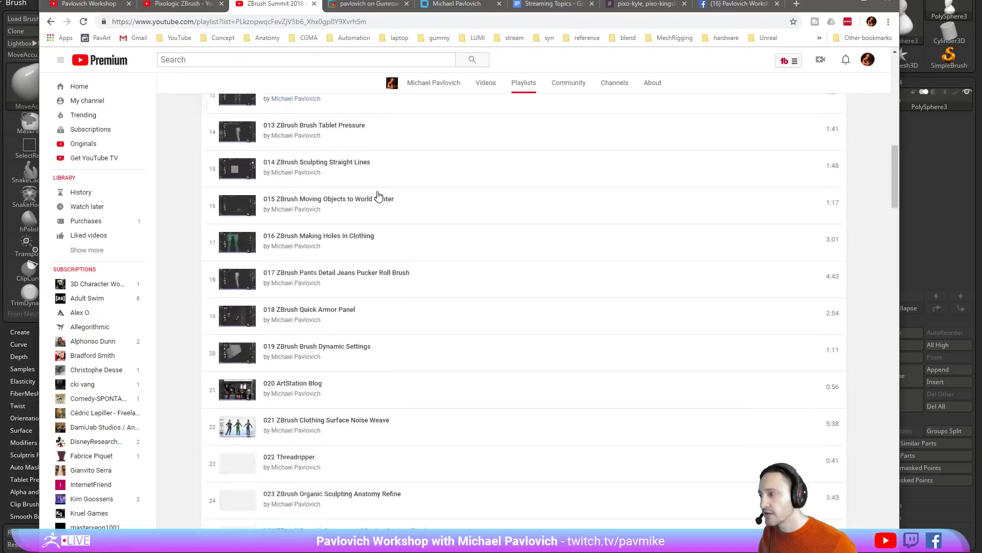
{"action": "scroll", "coordinate": [378, 196], "scroll_direction": "down", "scroll_amount": 20}
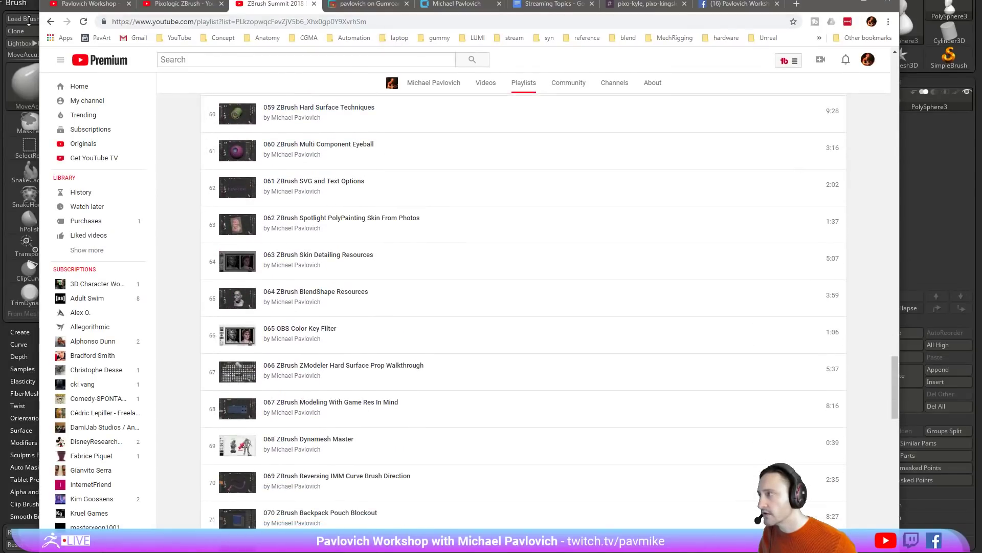
- Return to the channel's created playlists, select the page address up to "playlists", and switch to the Facebook live video
{"action": "left_click", "coordinate": [51, 21]}
{"action": "left_click", "coordinate": [375, 24]}
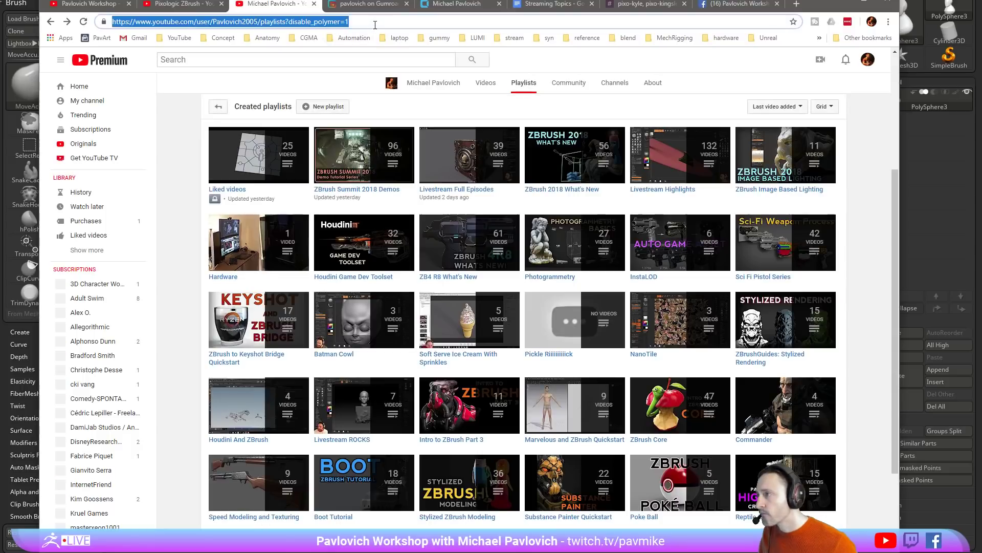
{"action": "left_click", "coordinate": [289, 22]}
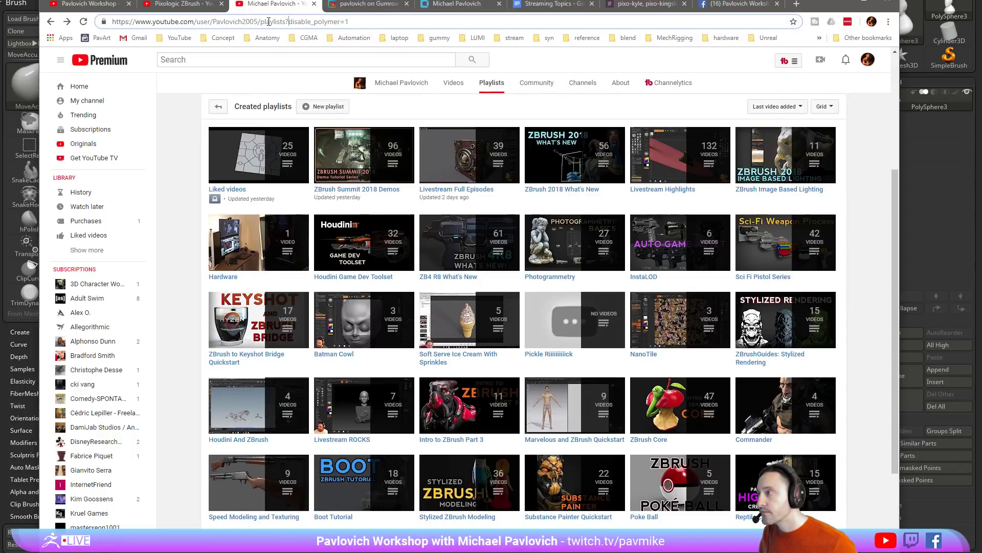
{"action": "left_click_drag", "start_coordinate": [285, 22], "coordinate": [65, 21]}
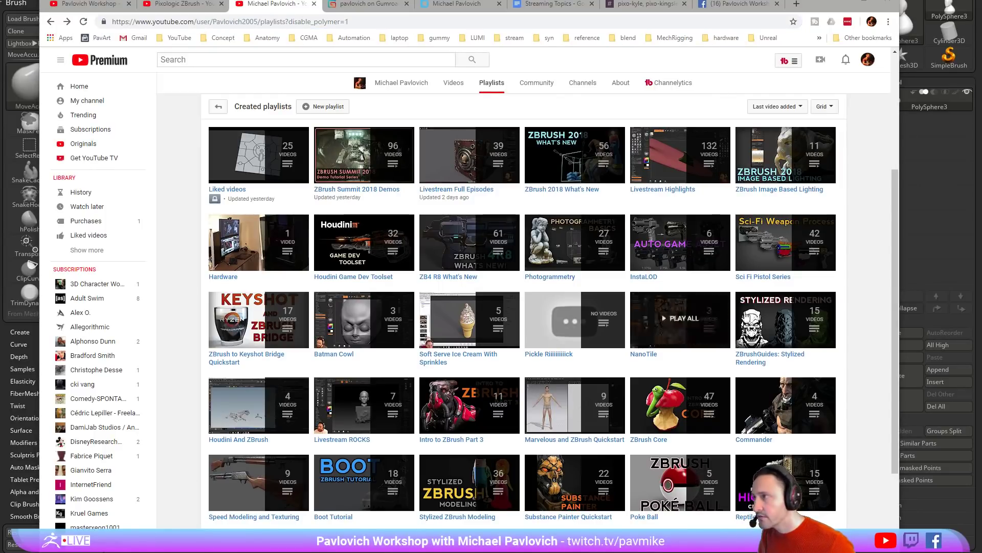
{"action": "left_click", "coordinate": [742, 4]}
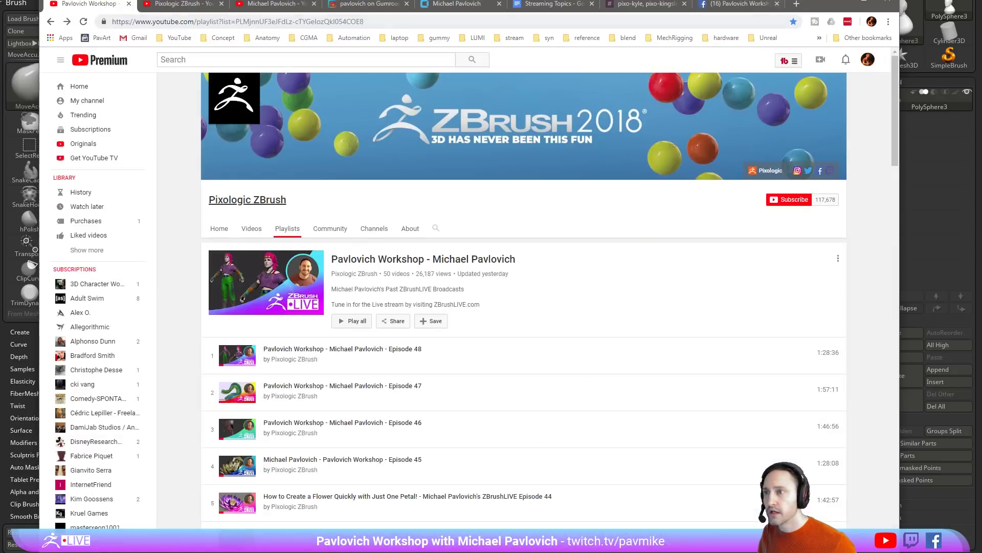
- Switch back to ZBrush and flatten the sides of the head with the hPolish brush at draw size 257
{"action": "left_click", "coordinate": [833, 7]}
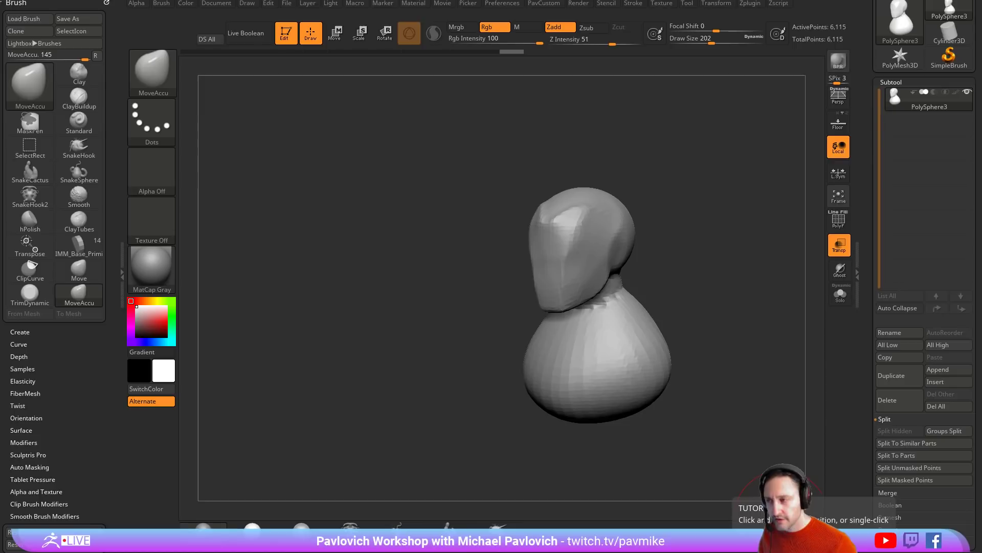
{"action": "left_click_drag", "start_coordinate": [682, 172], "coordinate": [716, 191]}
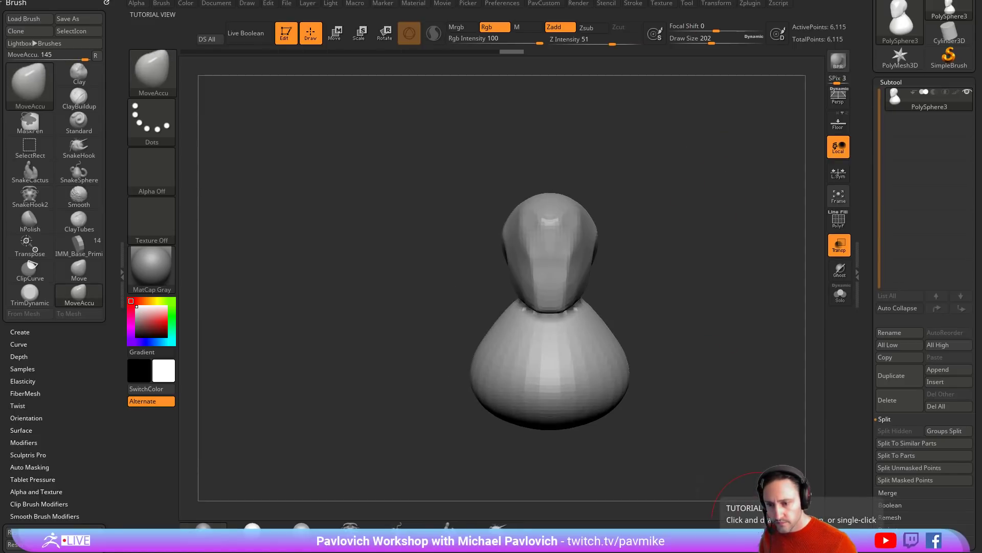
{"action": "mouse_move", "coordinate": [633, 159]}
{"action": "left_mouse_down"}
{"action": "mouse_move", "coordinate": [704, 191]}
{"action": "mouse_move", "coordinate": [652, 164]}
{"action": "mouse_move", "coordinate": [546, 256]}
{"action": "mouse_move", "coordinate": [529, 226]}
{"action": "left_mouse_up"}
{"action": "key", "text": "b"}
{"action": "key", "text": "h"}
{"action": "key", "text": "p"}
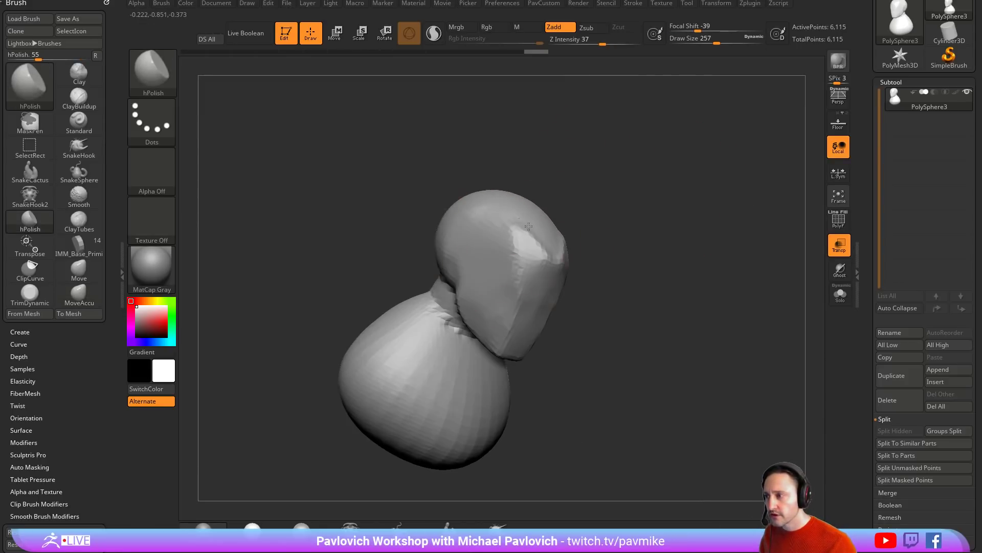
{"action": "mouse_move", "coordinate": [499, 303]}
{"action": "left_mouse_down"}
{"action": "mouse_move", "coordinate": [660, 241]}
{"action": "mouse_move", "coordinate": [578, 262]}
{"action": "left_mouse_up"}
- Sculpt the pit of the neck and the upper chest with the Standard brush at a draw size of about 90
{"action": "key", "text": "b"}
{"action": "key", "text": "s"}
{"action": "key", "text": "t"}
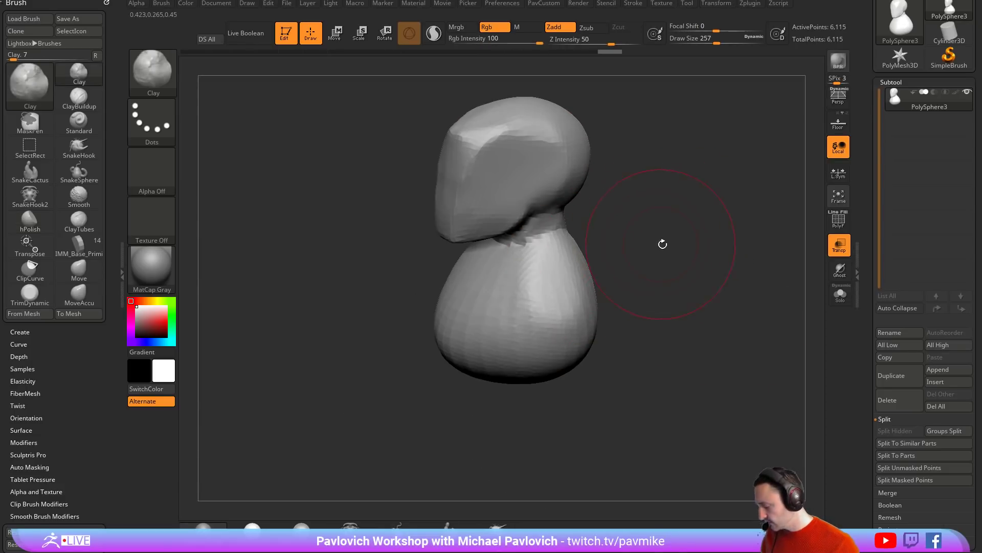
{"action": "left_click_drag", "start_coordinate": [662, 243], "coordinate": [504, 285]}
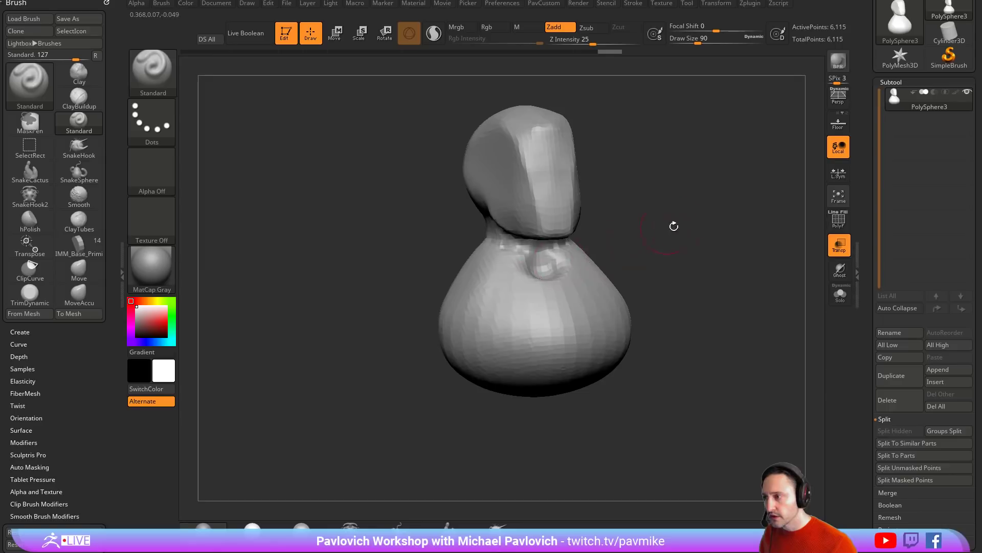
{"action": "left_click_drag", "start_coordinate": [674, 225], "coordinate": [567, 270]}
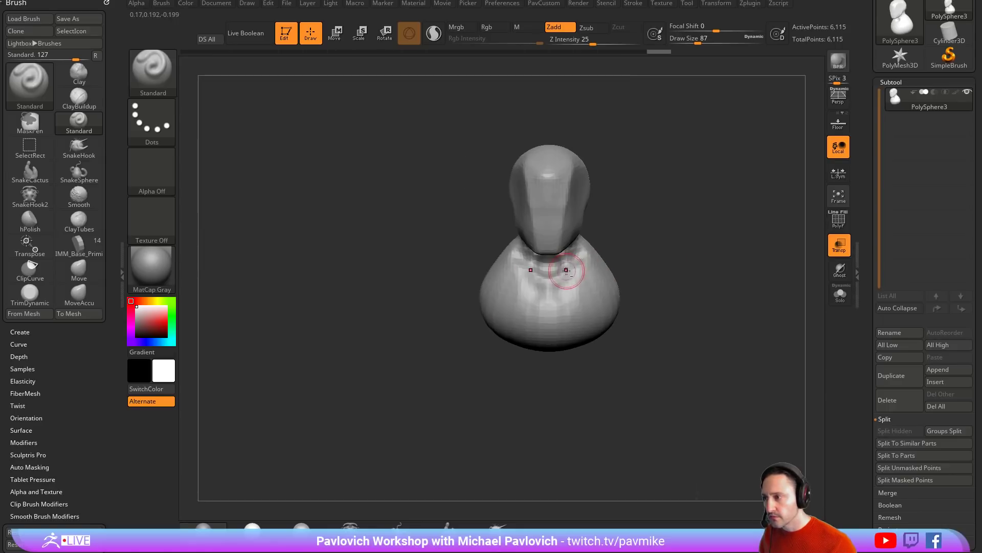
- Insert a symmetrical pair of spheres as shoulders with the IMM primitives brush and position them on the sides of the torso
{"action": "mouse_move", "coordinate": [621, 286]}
{"action": "left_mouse_down"}
{"action": "mouse_move", "coordinate": [677, 259]}
{"action": "mouse_move", "coordinate": [662, 250]}
{"action": "left_mouse_up"}
{"action": "key", "text": "b"}
{"action": "key", "text": "i"}
{"action": "key", "text": "m"}
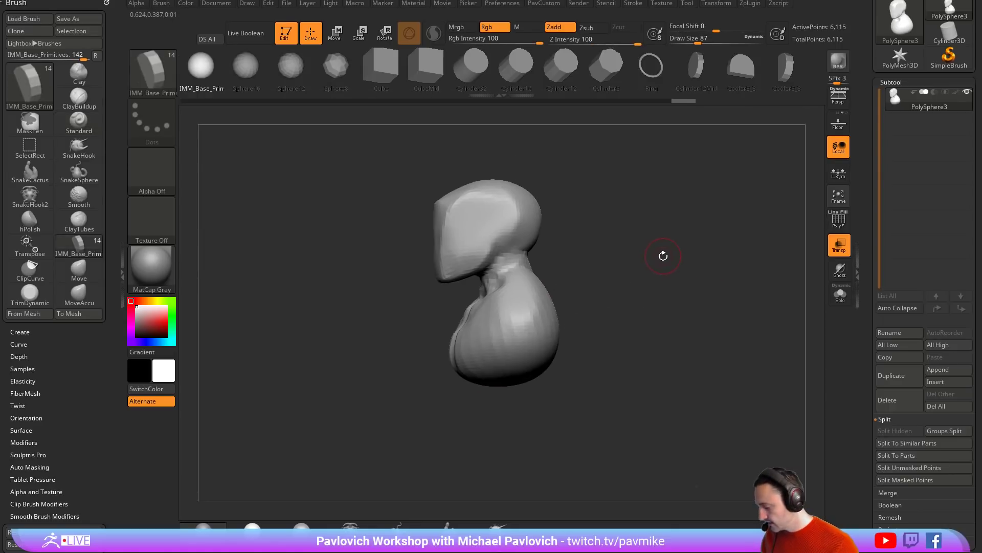
{"action": "key", "text": "m"}
{"action": "key", "text": "b"}
{"action": "left_click_drag", "start_coordinate": [550, 303], "coordinate": [789, 271]}
{"action": "key", "text": "w"}
{"action": "left_click_drag", "start_coordinate": [580, 282], "coordinate": [529, 307]}
- Merge the shoulder spheres into the torso and widen the shoulders with the Move brush
{"action": "key", "text": "b"}
{"action": "key", "text": "m"}
{"action": "key", "text": "v"}
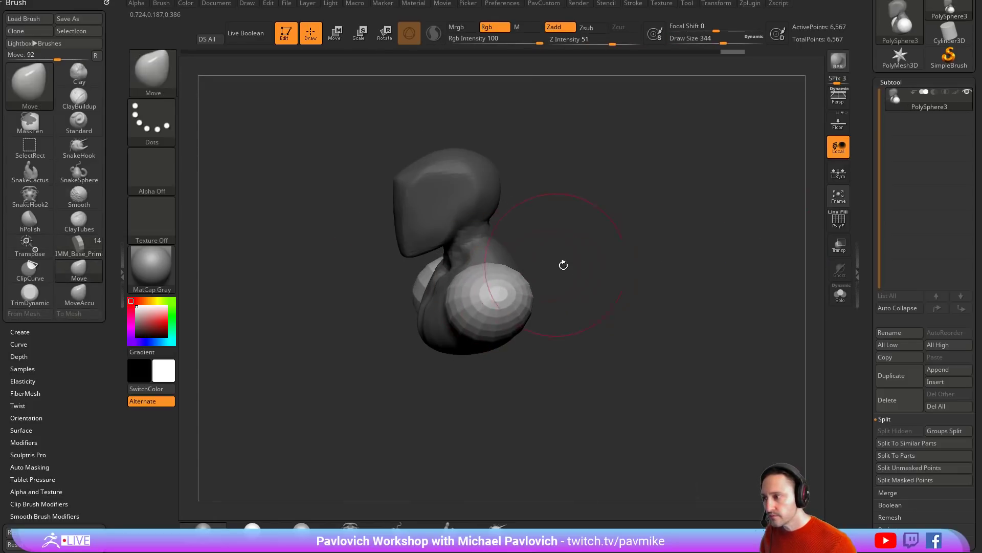
{"action": "left_click_drag", "start_coordinate": [563, 265], "coordinate": [625, 246]}
- Set the DynaMesh resolution to 96 and remesh the bust
{"action": "key", "text": "space"}
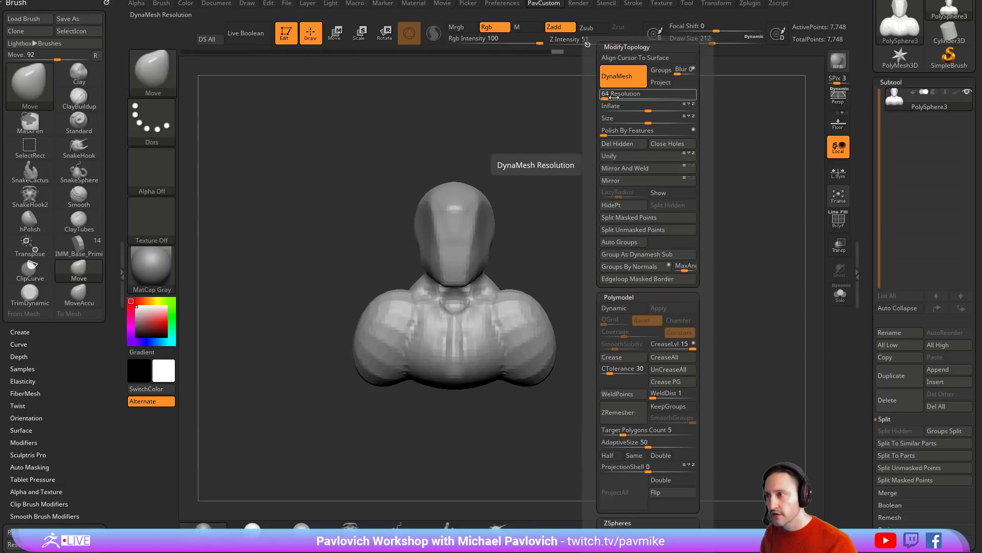
{"action": "left_click", "coordinate": [605, 96]}
{"action": "type", "text": "9"}
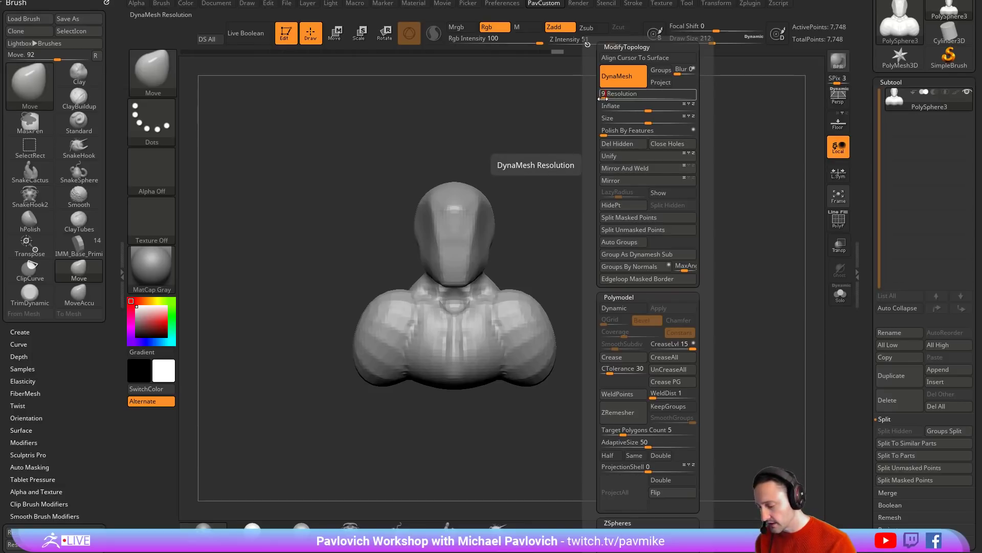
{"action": "type", "text": "6"}
{"action": "key", "text": "Return"}
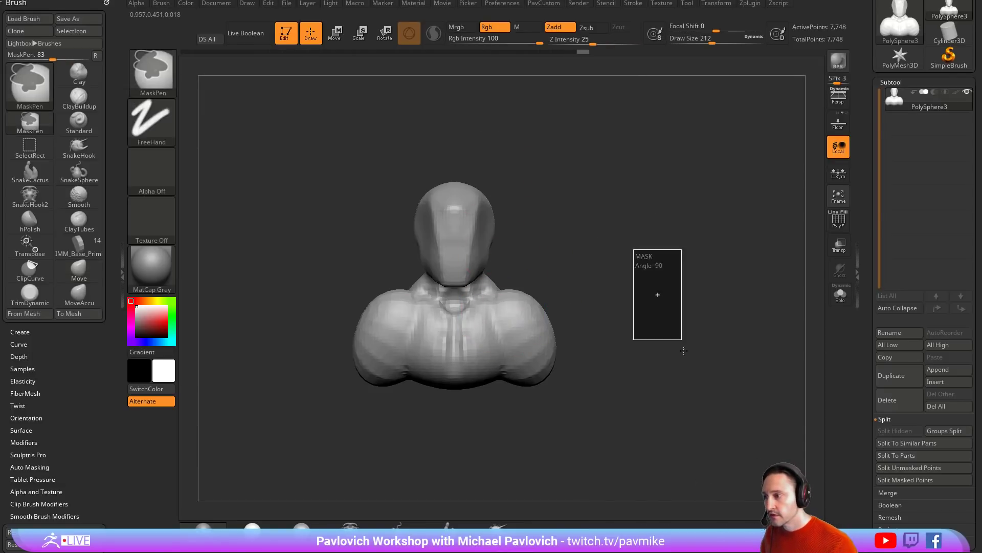
{"action": "left_click_drag", "start_coordinate": [683, 351], "coordinate": [684, 351], "text": "ctrl"}
- Build up the surfaces of the chest, shoulders and back with the Clay brush at draw size 177
{"action": "mouse_move", "coordinate": [683, 350]}
{"action": "left_mouse_down"}
{"action": "mouse_move", "coordinate": [555, 256]}
{"action": "mouse_move", "coordinate": [565, 287]}
{"action": "mouse_move", "coordinate": [519, 334]}
{"action": "left_mouse_up"}
{"action": "key", "text": "b"}
{"action": "key", "text": "c"}
{"action": "key", "text": "l"}
{"action": "left_click_drag", "start_coordinate": [587, 280], "coordinate": [598, 248]}
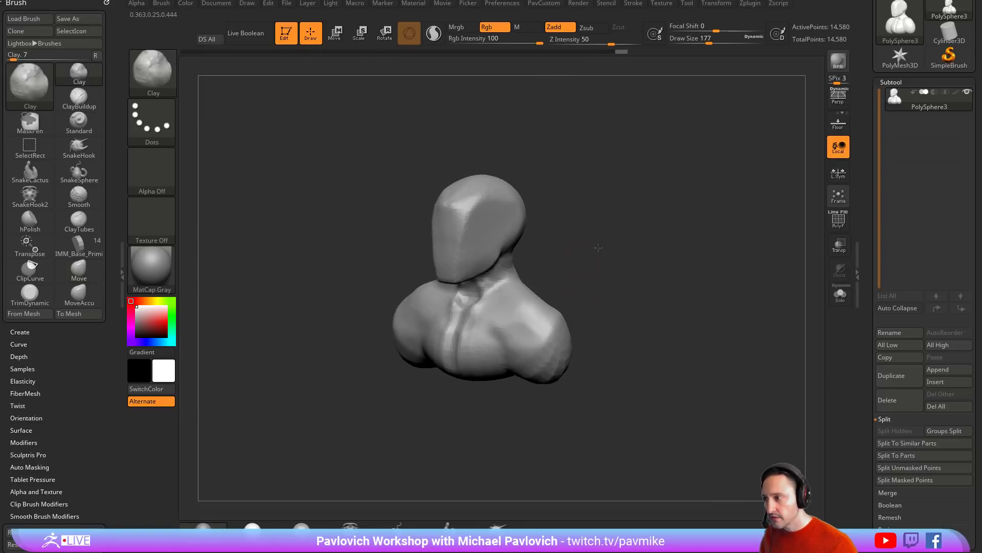
{"action": "left_click_drag", "start_coordinate": [600, 293], "coordinate": [521, 282]}
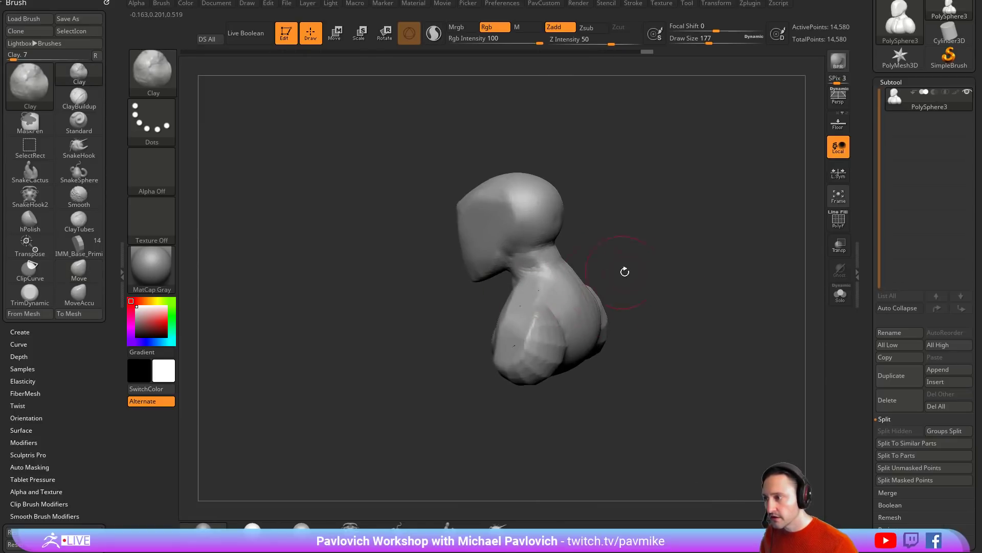
{"action": "left_click_drag", "start_coordinate": [625, 272], "coordinate": [603, 201]}
- Clear the existing mask, lasso-mask the head with MaskLasso, and invert the mask to protect the neck and torso
{"action": "key", "text": "w"}
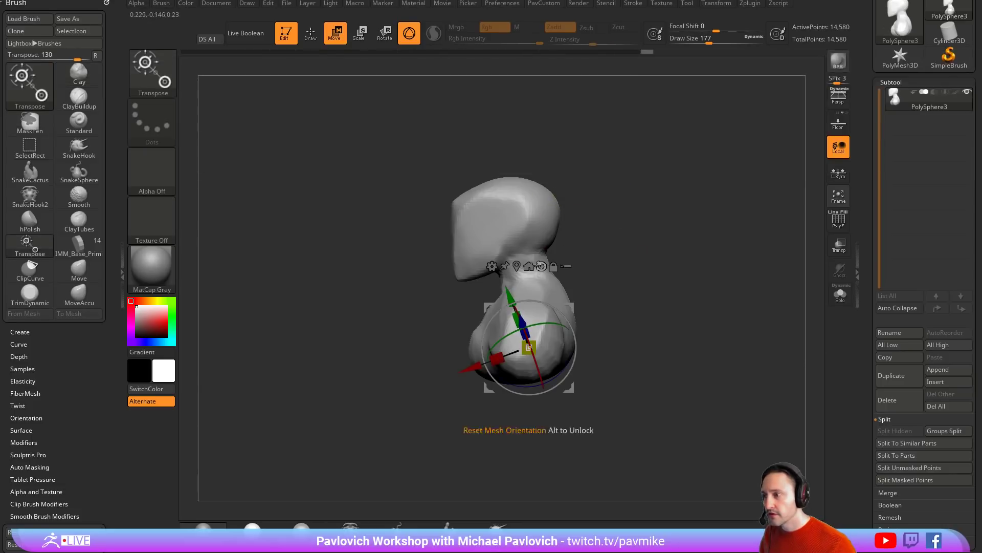
{"action": "left_click_drag", "start_coordinate": [547, 300], "coordinate": [532, 320]}
{"action": "key", "text": "q"}
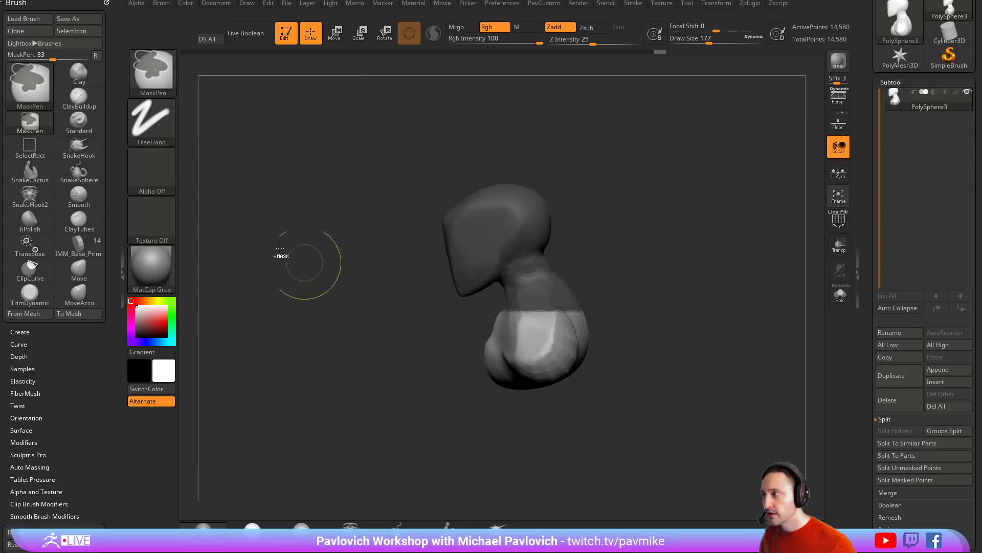
{"action": "key", "text": "ctrl+b"}
{"action": "left_click", "coordinate": [316, 133], "text": "ctrl"}
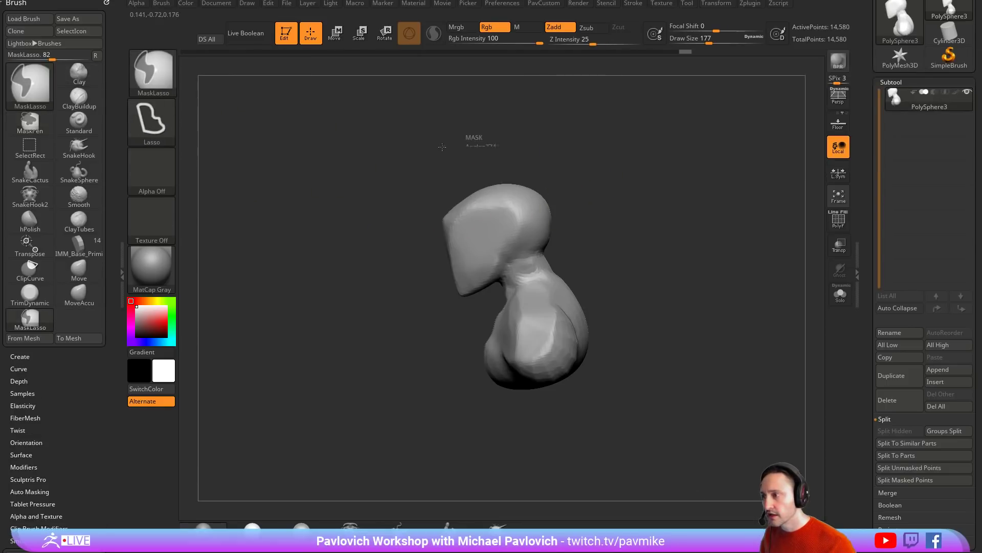
{"action": "mouse_move", "coordinate": [565, 145]}
{"action": "left_mouse_down", "text": "ctrl"}
{"action": "mouse_move", "coordinate": [504, 274]}
{"action": "mouse_move", "coordinate": [543, 256]}
{"action": "left_mouse_up", "text": "ctrl"}
{"action": "left_click", "coordinate": [711, 291], "text": "ctrl"}
- Move the head up and forward to stretch the neck, clear the mask, and remesh the bust with DynaMesh
{"action": "key", "text": "w"}
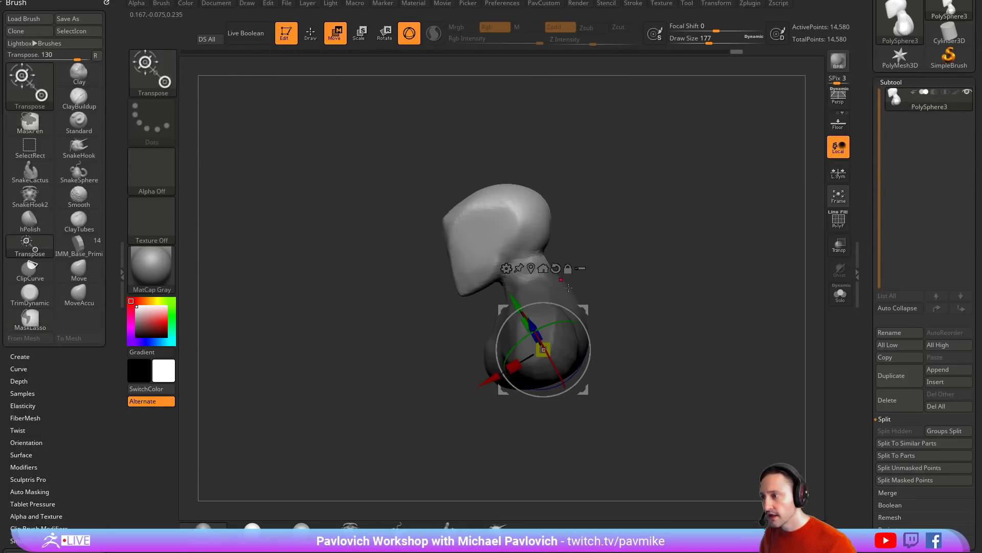
{"action": "left_click_drag", "start_coordinate": [592, 311], "coordinate": [534, 262]}
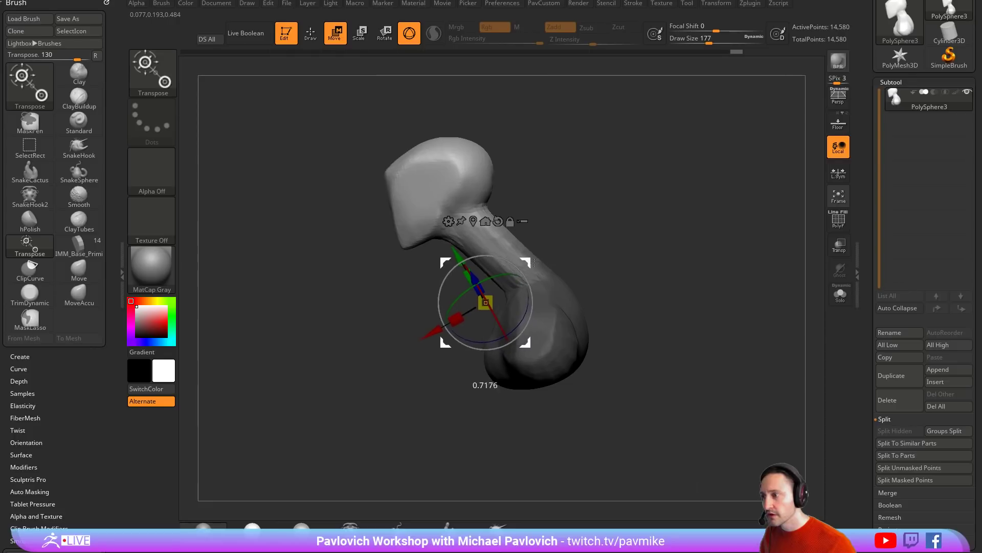
{"action": "key", "text": "q"}
{"action": "left_click", "coordinate": [615, 220], "text": "ctrl"}
{"action": "mouse_move", "coordinate": [589, 220]}
{"action": "left_mouse_down", "text": "ctrl"}
{"action": "mouse_move", "coordinate": [614, 271]}
{"action": "mouse_move", "coordinate": [614, 302]}
{"action": "left_mouse_up", "text": "ctrl"}
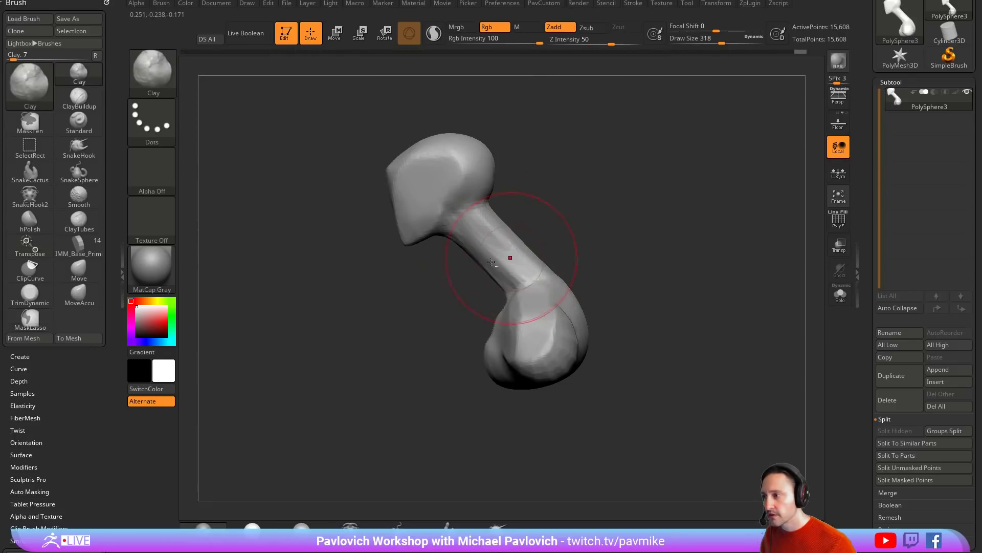
- Shape the stretched neck and its joins to the head and chest with the Move brush at a draw size of about 318
{"action": "key", "text": "b"}
{"action": "key", "text": "m"}
{"action": "key", "text": "v"}
{"action": "left_click_drag", "start_coordinate": [511, 257], "coordinate": [464, 282]}
{"action": "left_click_drag", "start_coordinate": [502, 253], "coordinate": [496, 260]}
{"action": "left_click_drag", "start_coordinate": [517, 286], "coordinate": [496, 303]}
{"action": "key", "text": "s"}
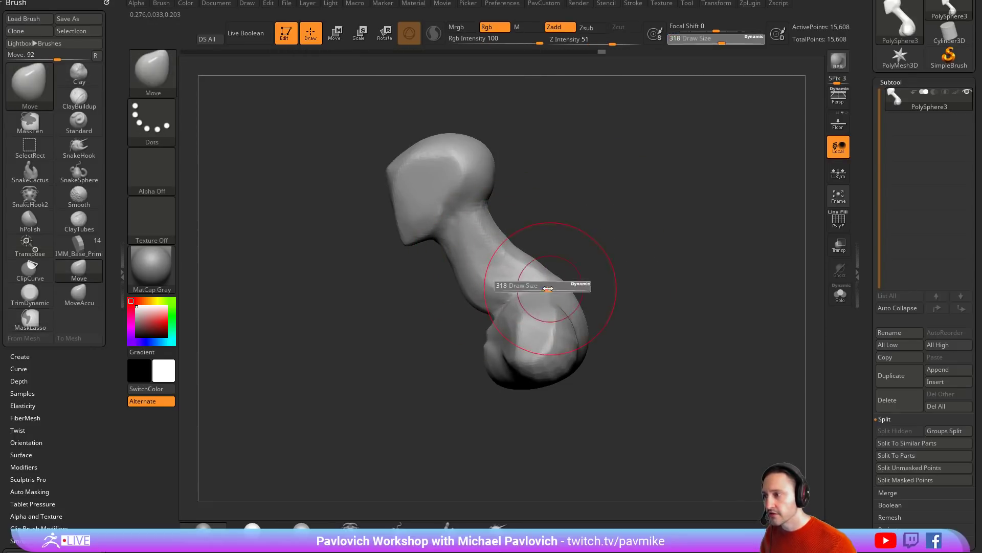
{"action": "left_click", "coordinate": [550, 285]}
{"action": "left_click_drag", "start_coordinate": [489, 200], "coordinate": [501, 197]}
{"action": "left_click_drag", "start_coordinate": [577, 197], "coordinate": [793, 215]}
{"action": "key", "text": "shift+f"}
{"action": "mouse_move", "coordinate": [701, 249]}
{"action": "left_mouse_down"}
{"action": "mouse_move", "coordinate": [655, 246]}
{"action": "mouse_move", "coordinate": [669, 248]}
{"action": "left_mouse_up"}
{"action": "left_click", "coordinate": [838, 222]}
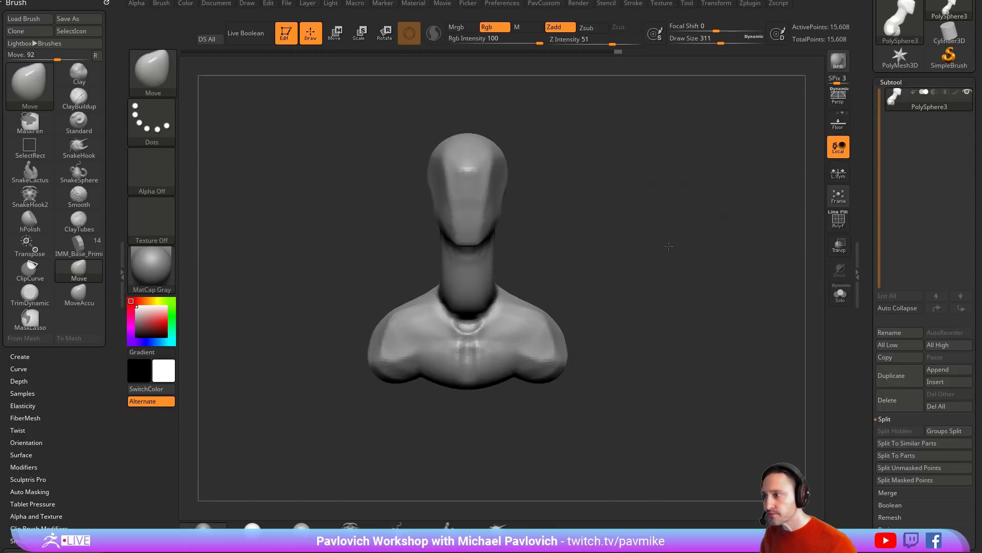
- Pull a pair of long horns out of the sides of the head with the SnakeHook2 brush at draw size 149 in Sculptris Pro mode
{"action": "key", "text": "s"}
{"action": "left_click", "coordinate": [644, 249]}
{"action": "left_click_drag", "start_coordinate": [667, 288], "coordinate": [675, 337], "text": "alt"}
{"action": "key", "text": "b"}
{"action": "key", "text": "s"}
{"action": "key", "text": "t"}
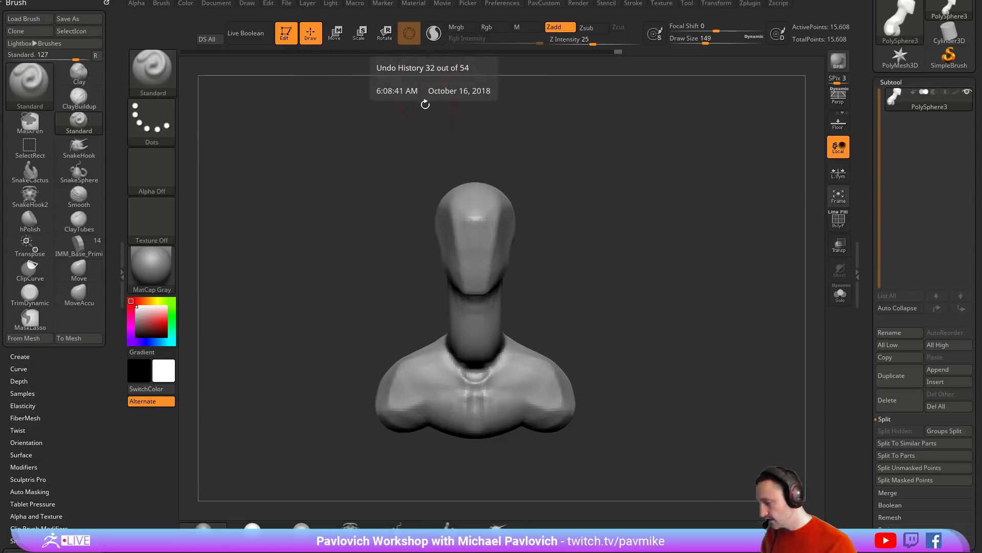
{"action": "left_click", "coordinate": [370, 526]}
{"action": "left_click_drag", "start_coordinate": [457, 60], "coordinate": [427, 60], "text": "alt"}
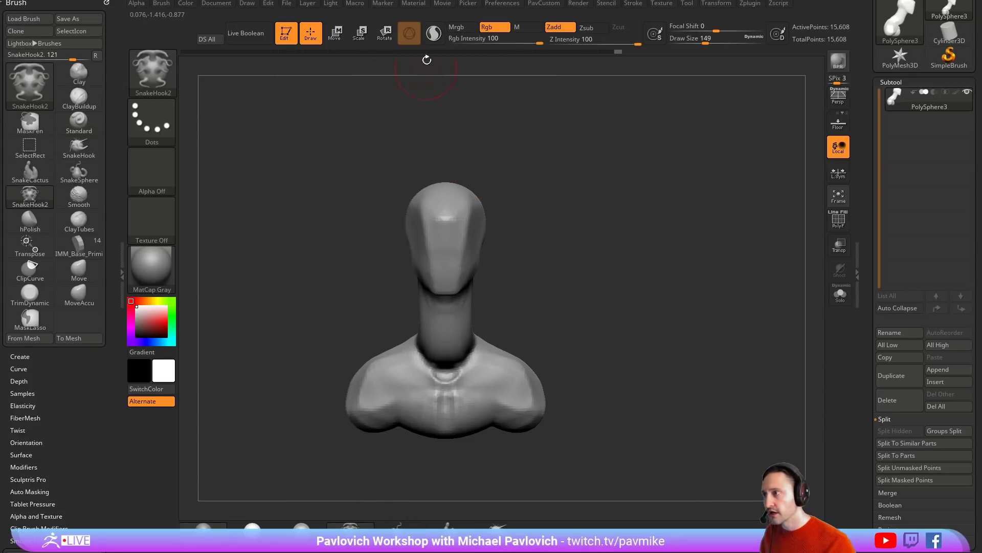
{"action": "mouse_move", "coordinate": [484, 119]}
{"action": "left_mouse_down"}
{"action": "mouse_move", "coordinate": [595, 263]}
{"action": "mouse_move", "coordinate": [541, 214]}
{"action": "left_mouse_up"}
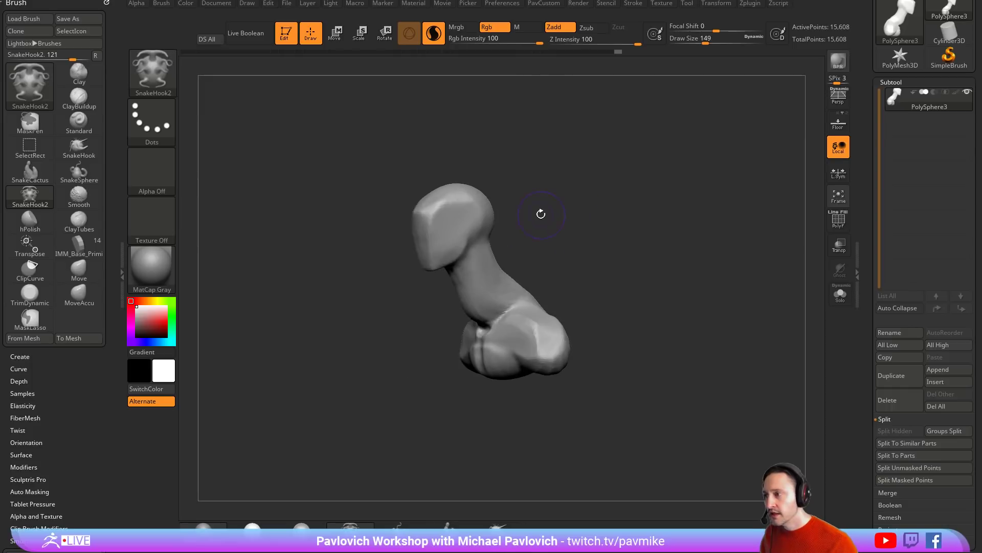
{"action": "left_click_drag", "start_coordinate": [679, 212], "coordinate": [492, 154]}
{"action": "key", "text": "ctrl+z"}
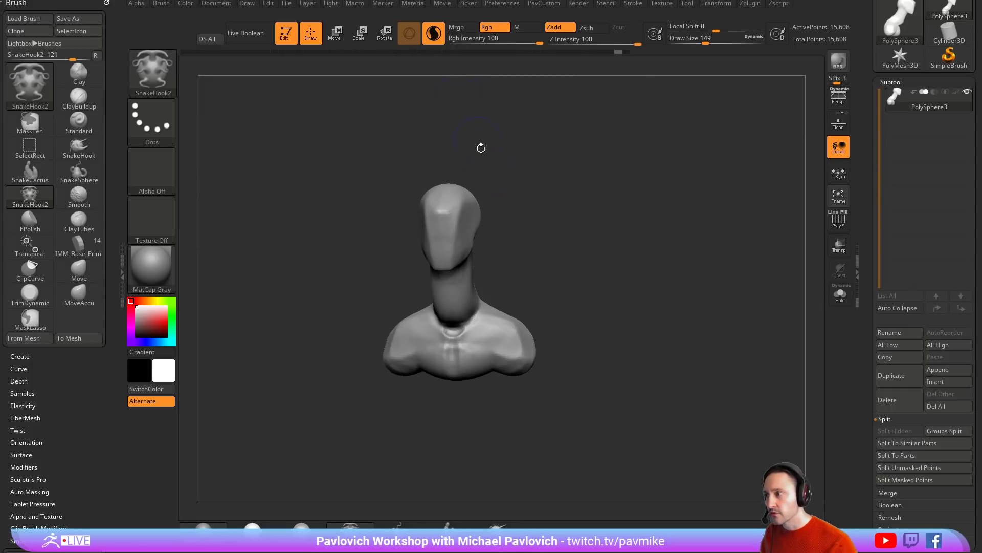
{"action": "left_click_drag", "start_coordinate": [478, 206], "coordinate": [541, 213]}
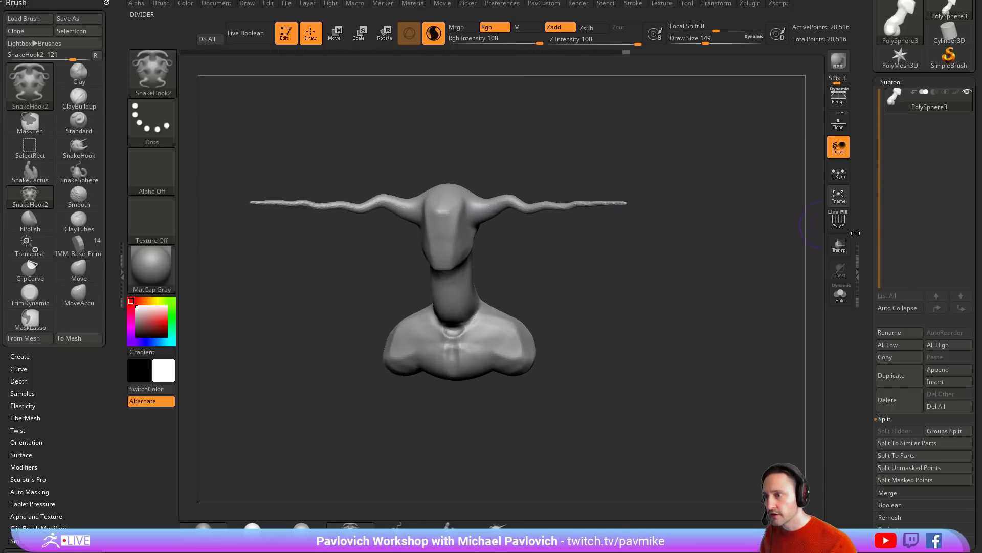
- Inspect the horns' tessellation with the wireframe display, undo the horns, and hide the wireframe
{"action": "left_click", "coordinate": [838, 220]}
{"action": "left_click_drag", "start_coordinate": [742, 235], "coordinate": [694, 234]}
{"action": "left_click_drag", "start_coordinate": [621, 290], "coordinate": [656, 272]}
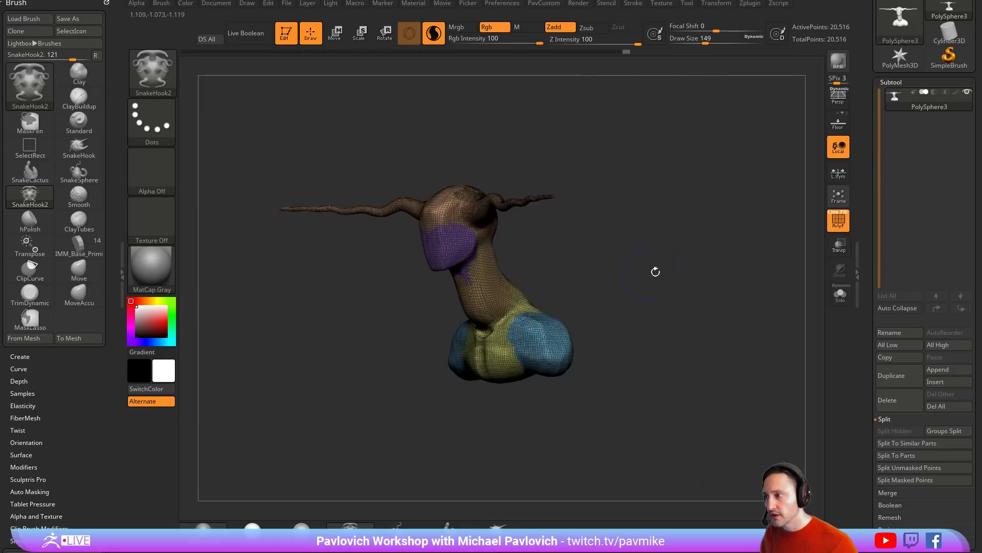
{"action": "key", "text": "ctrl+z"}
{"action": "left_click", "coordinate": [838, 220]}
- Try several SnakeHook2 pulls on the bust at draw size 120 and undo them
{"action": "mouse_move", "coordinate": [731, 240]}
{"action": "left_mouse_down"}
{"action": "mouse_move", "coordinate": [680, 305]}
{"action": "mouse_move", "coordinate": [627, 276]}
{"action": "left_mouse_up"}
{"action": "key", "text": "s"}
{"action": "mouse_move", "coordinate": [435, 285]}
{"action": "left_mouse_down"}
{"action": "mouse_move", "coordinate": [470, 279]}
{"action": "mouse_move", "coordinate": [460, 276]}
{"action": "left_mouse_up"}
{"action": "mouse_move", "coordinate": [461, 262]}
{"action": "left_mouse_down"}
{"action": "mouse_move", "coordinate": [449, 280]}
{"action": "mouse_move", "coordinate": [385, 303]}
{"action": "left_mouse_up"}
{"action": "left_click_drag", "start_coordinate": [446, 290], "coordinate": [425, 307]}
{"action": "key", "text": "ctrl+z"}
{"action": "key", "text": "ctrl+z"}
{"action": "key", "text": "ctrl+z"}
{"action": "key", "text": "ctrl+z"}
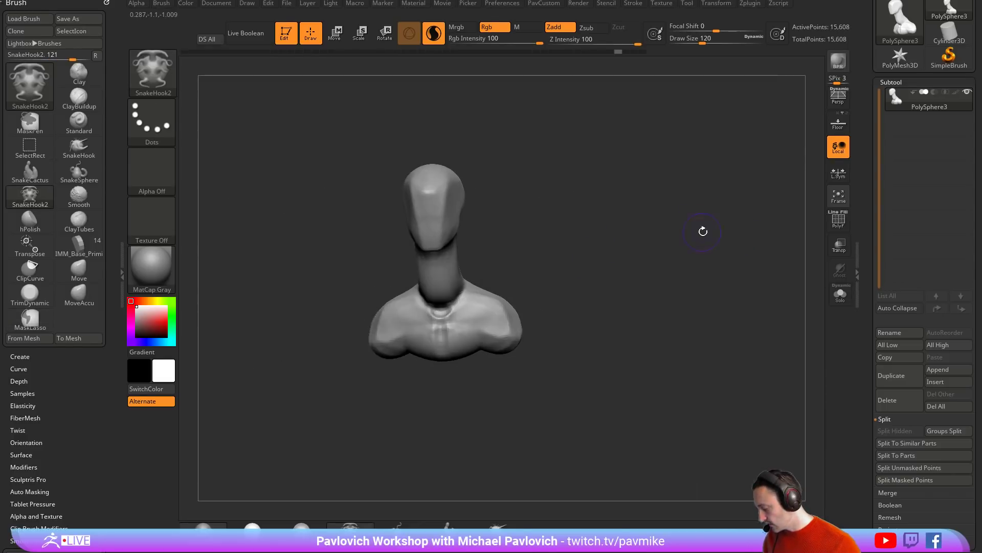
- Twist curls out of the face and the sides of the head with the Spiral brush at a draw size of about 101
{"action": "key", "text": "b"}
{"action": "key", "text": "s"}
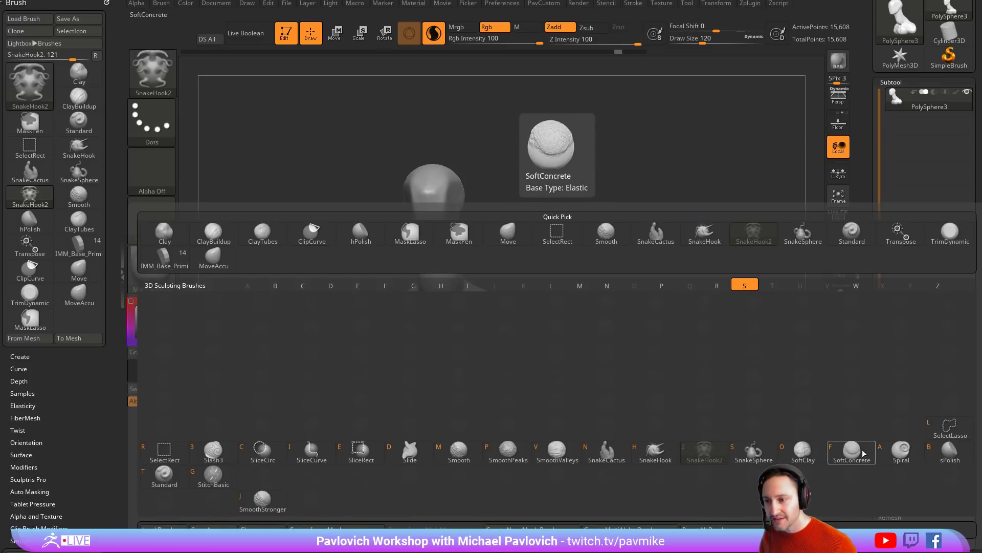
{"action": "key", "text": "a"}
{"action": "mouse_move", "coordinate": [499, 143]}
{"action": "left_mouse_down", "text": "alt"}
{"action": "mouse_move", "coordinate": [561, 191]}
{"action": "mouse_move", "coordinate": [537, 205]}
{"action": "mouse_move", "coordinate": [546, 219]}
{"action": "left_mouse_up", "text": "alt"}
{"action": "key", "text": "s"}
{"action": "left_click_drag", "start_coordinate": [517, 231], "coordinate": [533, 226]}
{"action": "mouse_move", "coordinate": [562, 249]}
{"action": "left_mouse_down", "text": "shift"}
{"action": "mouse_move", "coordinate": [555, 254]}
{"action": "mouse_move", "coordinate": [533, 231]}
{"action": "mouse_move", "coordinate": [527, 208]}
{"action": "left_mouse_up", "text": "shift"}
{"action": "key", "text": "ctrl+z"}
{"action": "key", "text": "s"}
{"action": "key", "text": "s"}
{"action": "left_click_drag", "start_coordinate": [533, 208], "coordinate": [517, 206]}
{"action": "key", "text": "ctrl+z"}
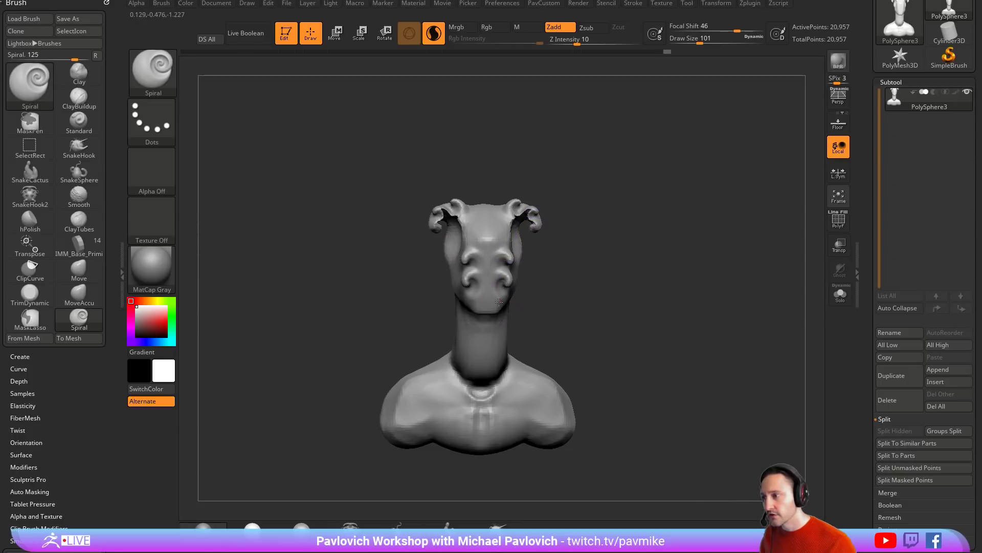
- Inspect the tessellation of the curls in close-up with the wireframe shown and undo the Spiral brush strokes
{"action": "left_click_drag", "start_coordinate": [594, 250], "coordinate": [665, 230], "text": "alt"}
{"action": "key", "text": "shift+f"}
{"action": "mouse_move", "coordinate": [772, 233]}
{"action": "left_mouse_down"}
{"action": "mouse_move", "coordinate": [678, 233]}
{"action": "mouse_move", "coordinate": [604, 215]}
{"action": "left_mouse_up"}
{"action": "key", "text": "ctrl+z"}
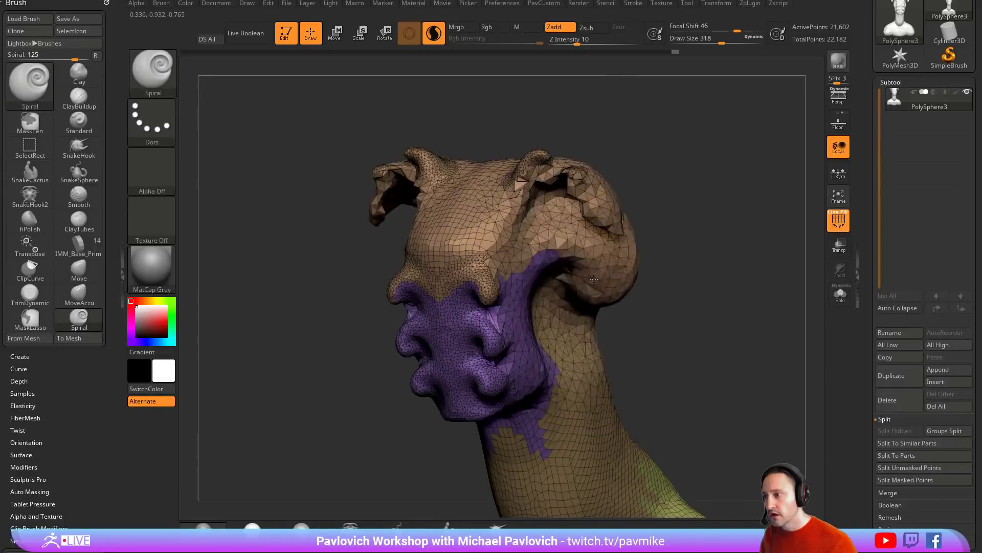
{"action": "key", "text": "ctrl+z"}
{"action": "key", "text": "ctrl+z"}
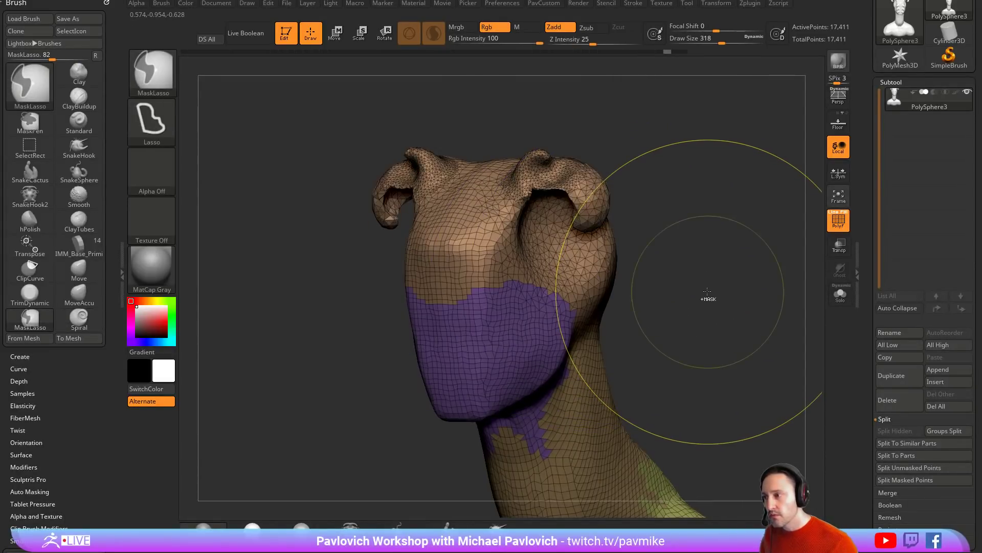
{"action": "key", "text": "ctrl+z"}
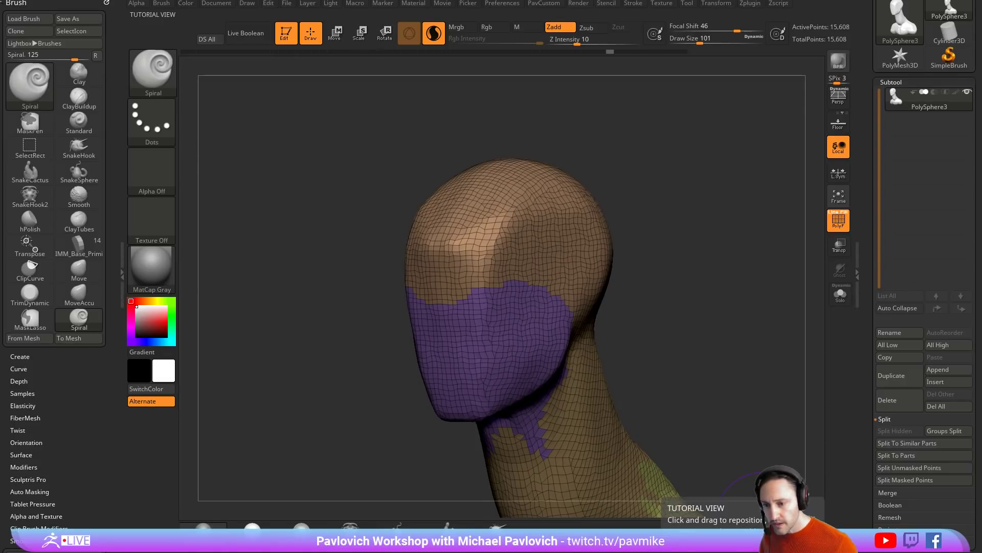
- Switch to the YouTube page in the browser, look through the "ZBrush 2018 What's New" playlist, and return to ZBrush
{"action": "left_click_drag", "start_coordinate": [844, 0], "coordinate": [869, 18]}
{"action": "left_click", "coordinate": [319, 20]}
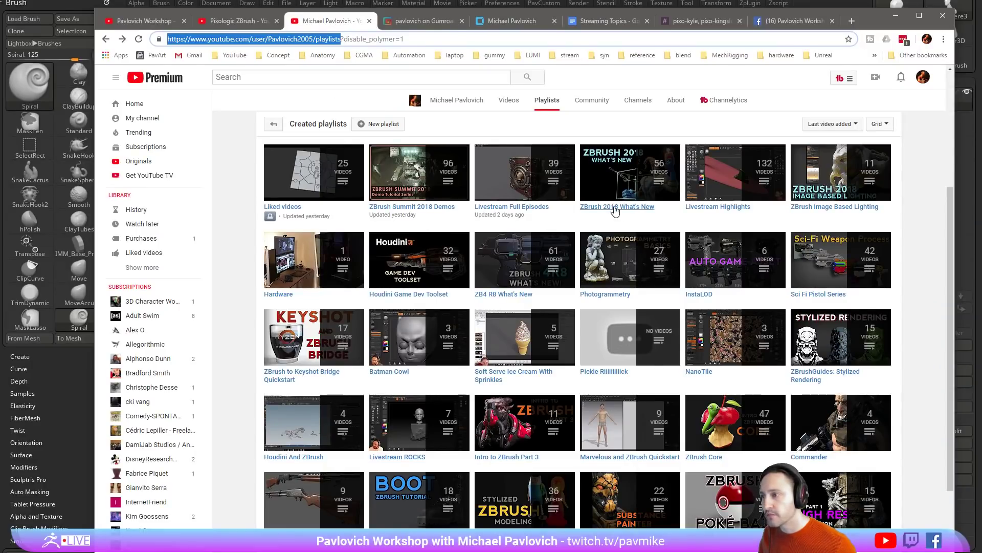
{"action": "left_click", "coordinate": [640, 211]}
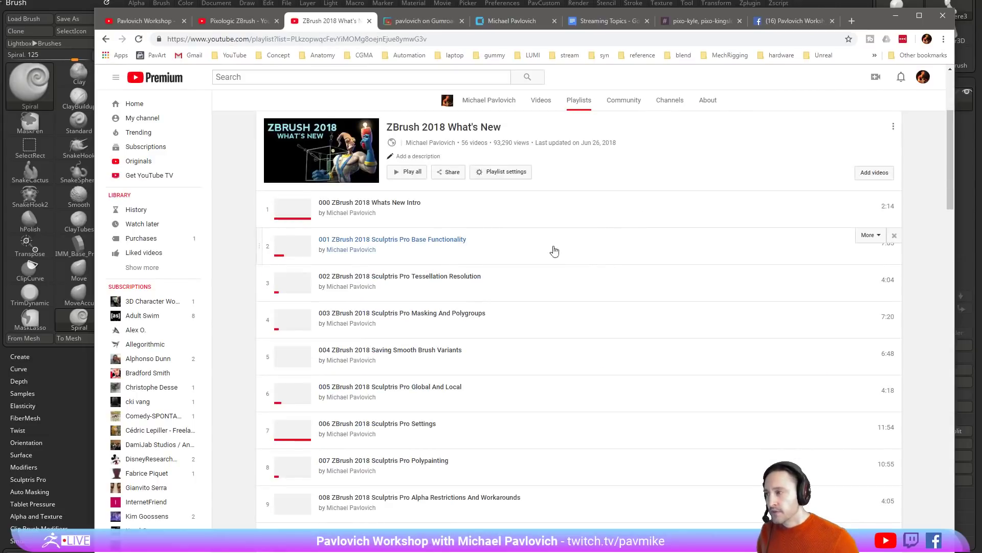
{"action": "scroll", "coordinate": [486, 233], "scroll_direction": "down", "scroll_amount": 11}
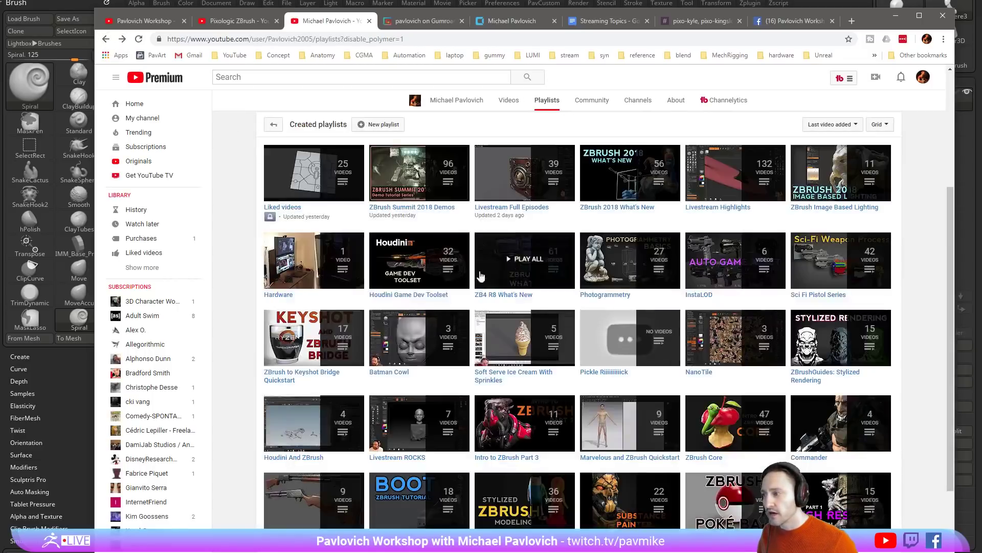
{"action": "left_click", "coordinate": [896, 15]}
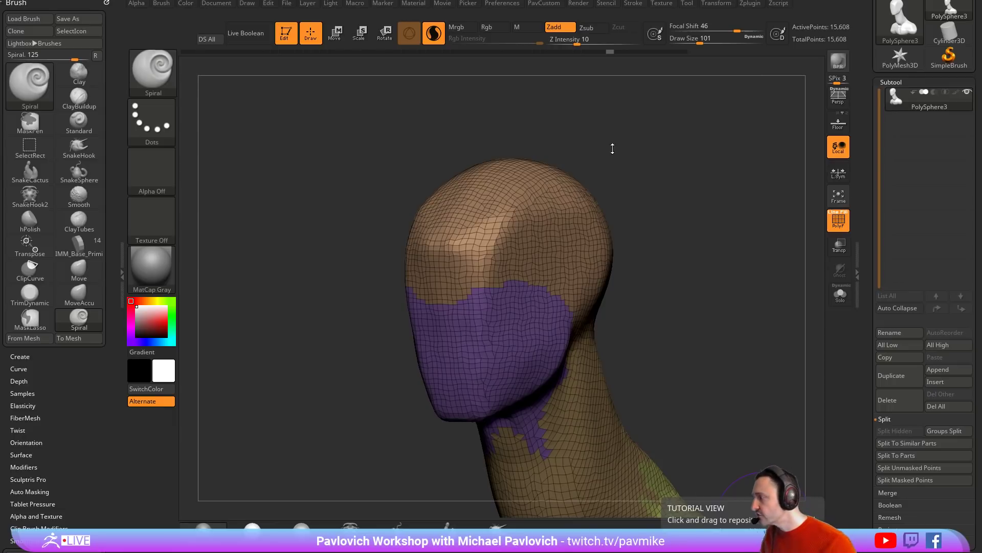
- Hide the wireframe, select the Standard brush, and smooth the pit of the neck and upper chest at draw sizes 62 and 112
{"action": "right_click_drag", "start_coordinate": [684, 179], "coordinate": [720, 179], "text": "ctrl"}
{"action": "left_click", "coordinate": [838, 219]}
{"action": "right_click_drag", "start_coordinate": [736, 322], "coordinate": [676, 217], "text": "ctrl"}
{"action": "mouse_move", "coordinate": [676, 218]}
{"action": "right_mouse_down", "text": "shift"}
{"action": "mouse_move", "coordinate": [703, 222]}
{"action": "mouse_move", "coordinate": [732, 256]}
{"action": "mouse_move", "coordinate": [710, 266]}
{"action": "mouse_move", "coordinate": [738, 261]}
{"action": "mouse_move", "coordinate": [677, 255]}
{"action": "right_mouse_up", "text": "shift"}
{"action": "key", "text": "b"}
{"action": "key", "text": "s"}
{"action": "key", "text": "t"}
{"action": "key", "text": "bracketleft"}
{"action": "mouse_move", "coordinate": [639, 286]}
{"action": "right_mouse_down", "text": "alt"}
{"action": "mouse_move", "coordinate": [640, 249]}
{"action": "mouse_move", "coordinate": [642, 262]}
{"action": "right_mouse_up", "text": "alt"}
{"action": "left_click_drag", "start_coordinate": [504, 336], "coordinate": [501, 352], "text": "shift"}
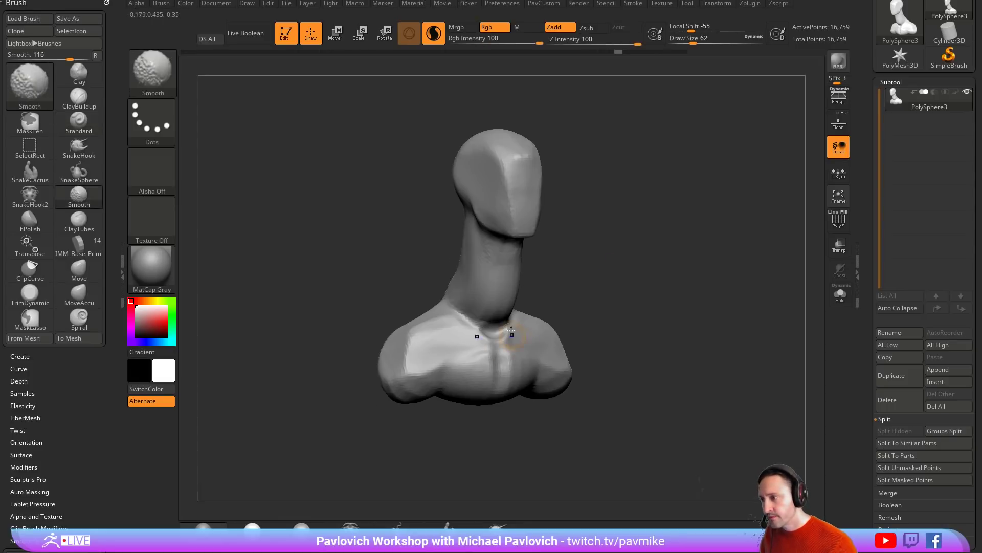
{"action": "right_click_drag", "start_coordinate": [711, 301], "coordinate": [626, 303]}
{"action": "key", "text": "bracketright"}
{"action": "left_click_drag", "start_coordinate": [532, 311], "coordinate": [508, 342], "text": "shift"}
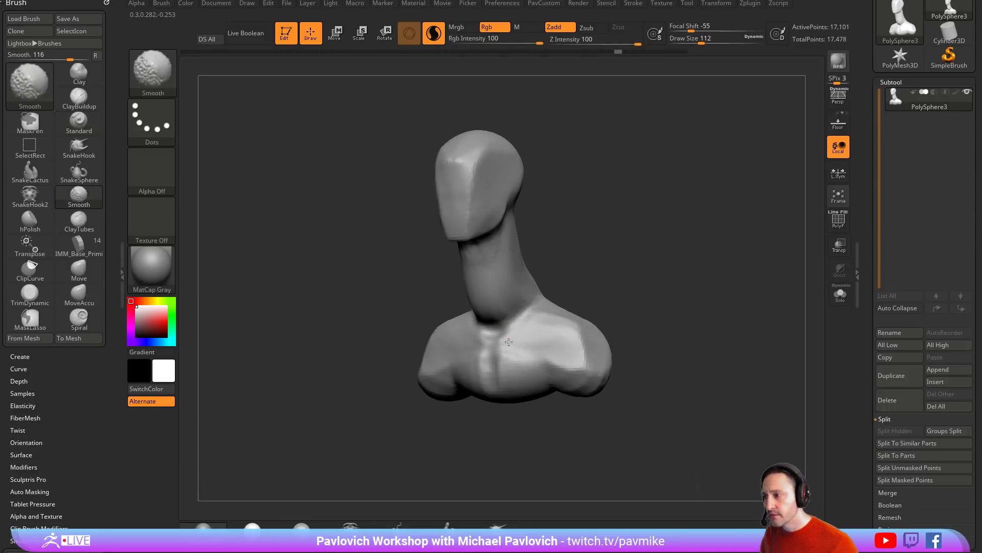
- Show the wireframe, try smoothing the neck and head with the Smooth brush, and undo the strokes
{"action": "left_click", "coordinate": [838, 220]}
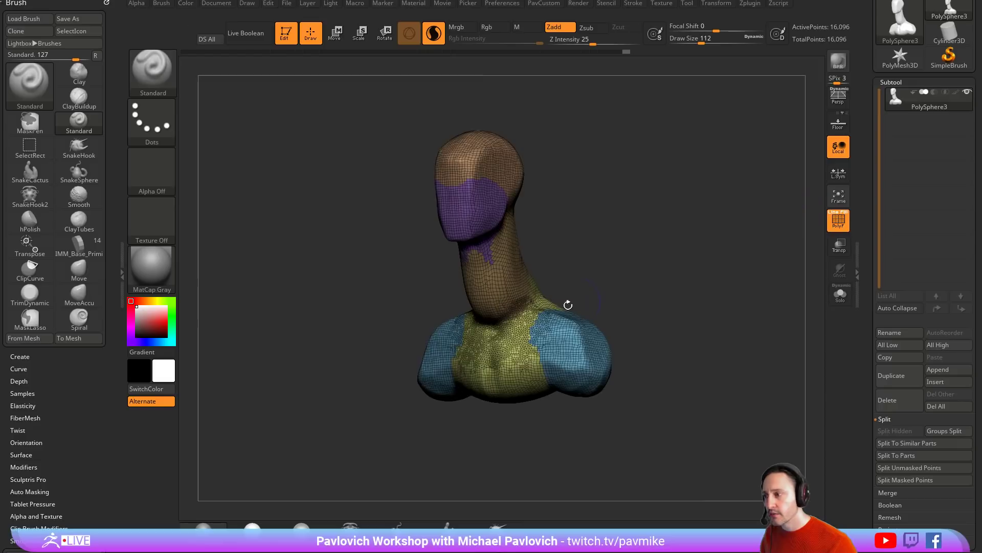
{"action": "left_click_drag", "start_coordinate": [530, 262], "coordinate": [486, 197], "text": "shift"}
{"action": "key", "text": "ctrl+z"}
{"action": "right_click_drag", "start_coordinate": [600, 215], "coordinate": [560, 217]}
{"action": "mouse_move", "coordinate": [554, 279]}
{"action": "left_mouse_down", "text": "shift"}
{"action": "mouse_move", "coordinate": [541, 254]}
{"action": "mouse_move", "coordinate": [529, 258]}
{"action": "mouse_move", "coordinate": [546, 249]}
{"action": "mouse_move", "coordinate": [555, 267]}
{"action": "left_mouse_up", "text": "shift"}
{"action": "mouse_move", "coordinate": [697, 247]}
{"action": "left_mouse_down"}
{"action": "mouse_move", "coordinate": [686, 253]}
{"action": "mouse_move", "coordinate": [750, 264]}
{"action": "mouse_move", "coordinate": [729, 263]}
{"action": "left_mouse_up"}
{"action": "key", "text": "ctrl+z"}
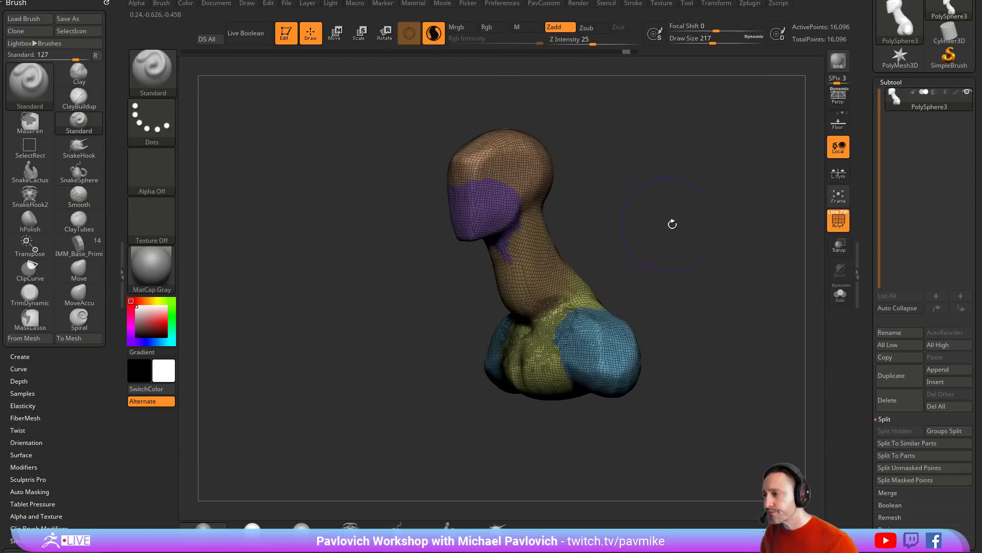
{"action": "left_click_drag", "start_coordinate": [672, 224], "coordinate": [614, 238], "text": "alt"}
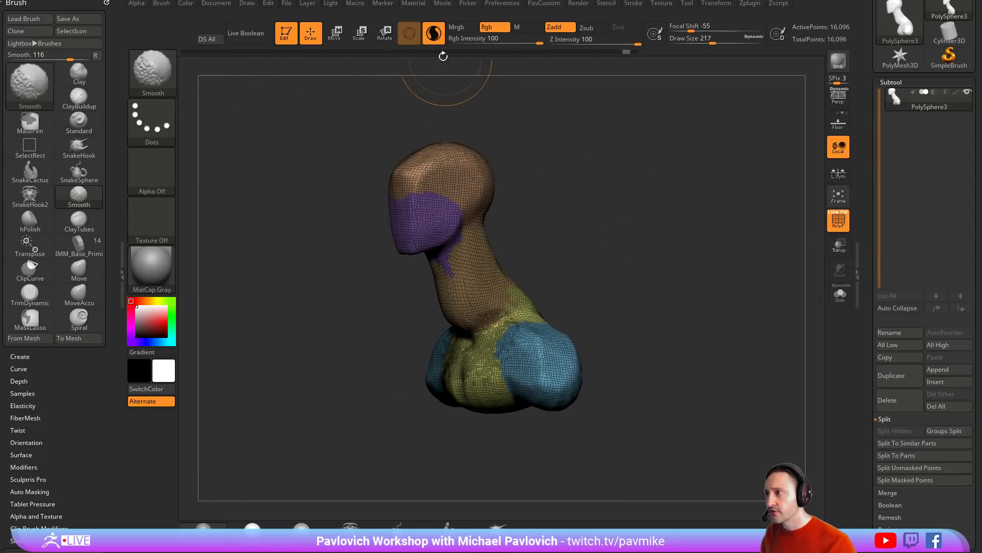
- Turn off Sculptris Pro and make SmoothStronger the smoothing brush
{"action": "left_click", "coordinate": [164, 87], "text": "shift"}
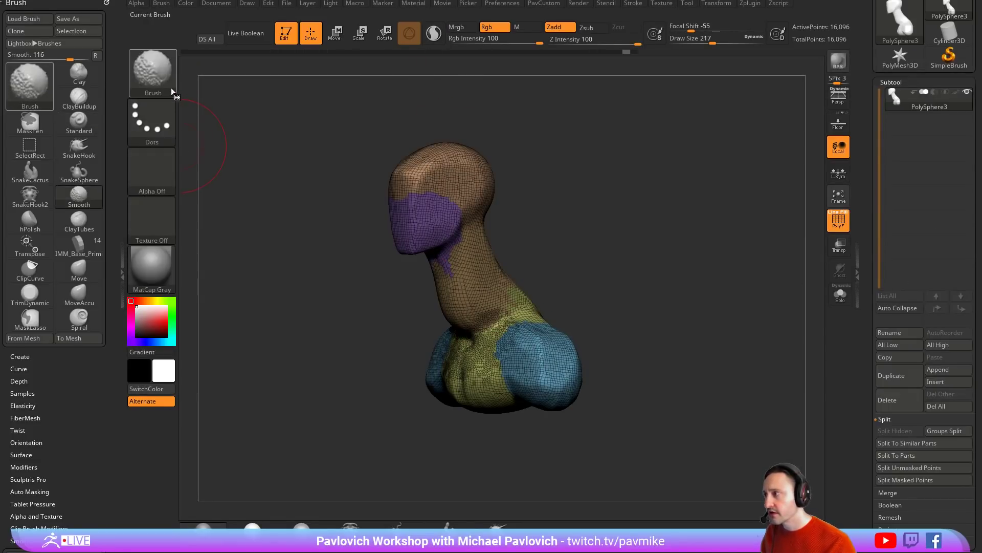
{"action": "left_click", "coordinate": [171, 87], "text": "shift"}
{"action": "left_click", "coordinate": [265, 358], "text": "shift"}
{"action": "left_click_drag", "start_coordinate": [644, 287], "coordinate": [770, 270]}
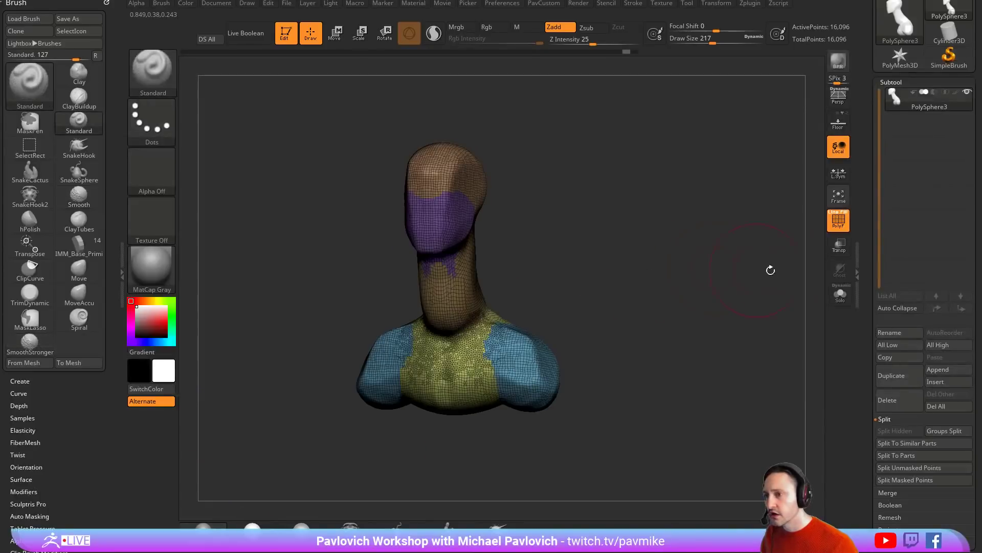
- Hide the wireframe, undo a test smooth over the chest, and smooth the base of the neck with SmoothStronger at Z Intensity 39
{"action": "left_click", "coordinate": [838, 220]}
{"action": "left_click_drag", "start_coordinate": [462, 355], "coordinate": [472, 384], "text": "shift"}
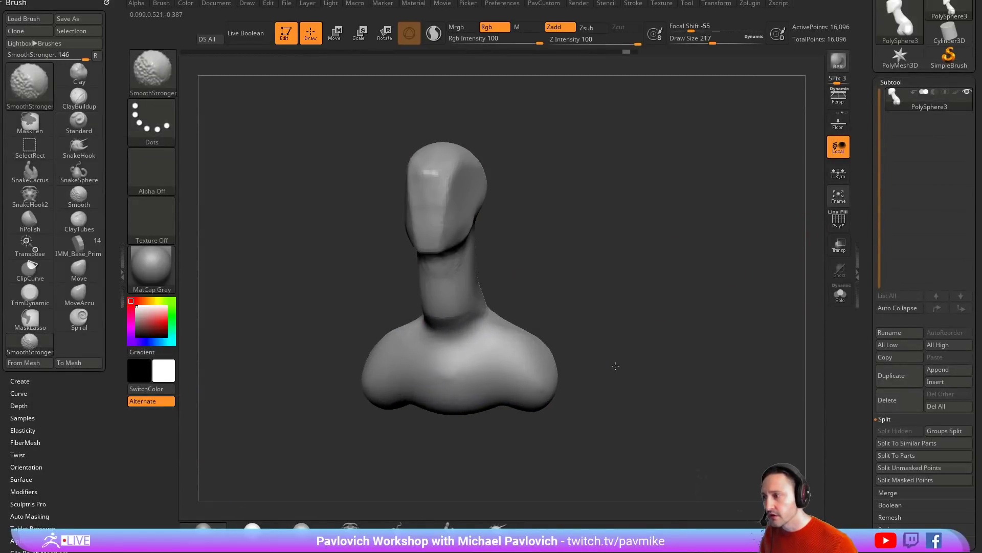
{"action": "key", "text": "ctrl+z"}
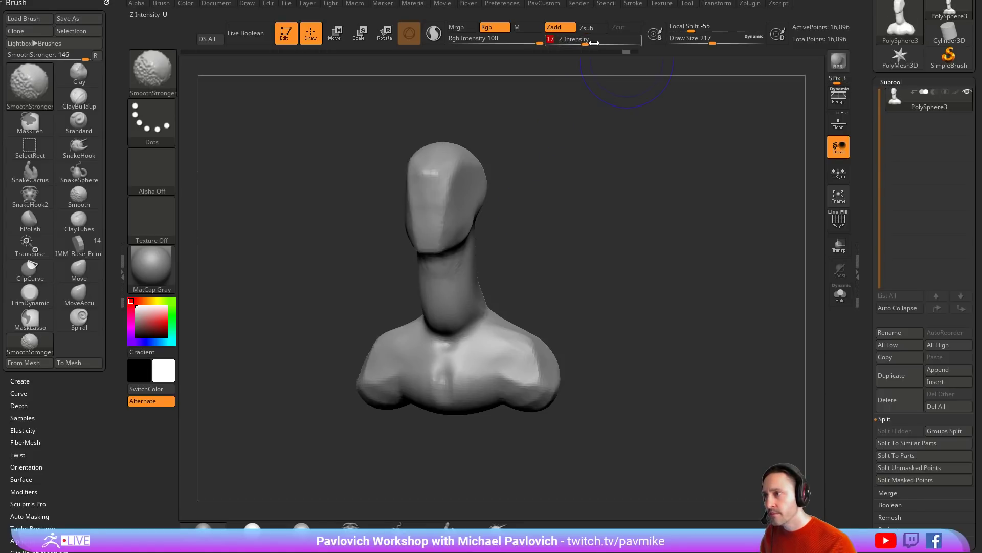
{"action": "left_click_drag", "start_coordinate": [480, 322], "coordinate": [440, 328], "text": "shift"}
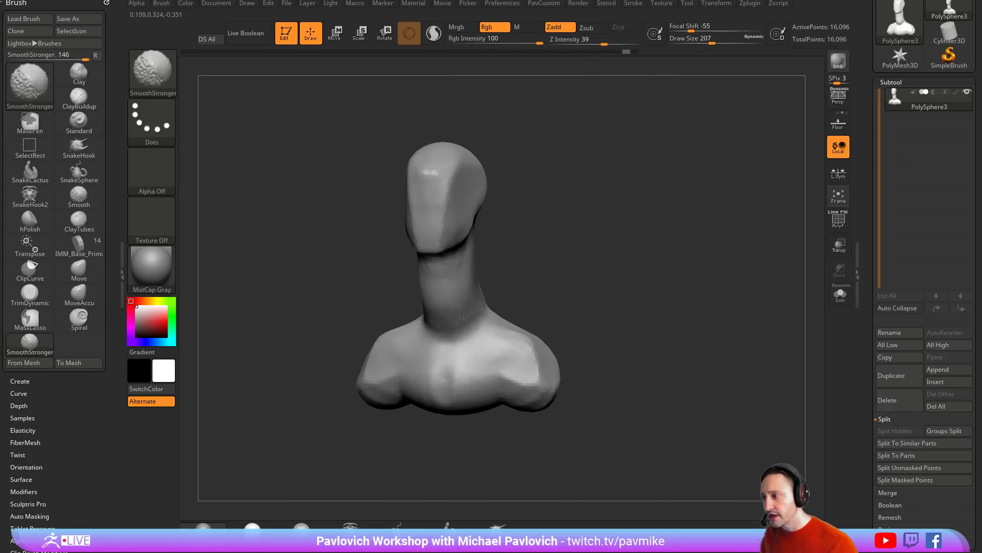
- Sculpt raised collarbones from the pit of the neck toward the shoulders with the Standard brush at draw size 56
{"action": "mouse_move", "coordinate": [572, 293]}
{"action": "left_mouse_down"}
{"action": "mouse_move", "coordinate": [604, 294]}
{"action": "mouse_move", "coordinate": [493, 324]}
{"action": "left_mouse_up"}
{"action": "key", "text": "s"}
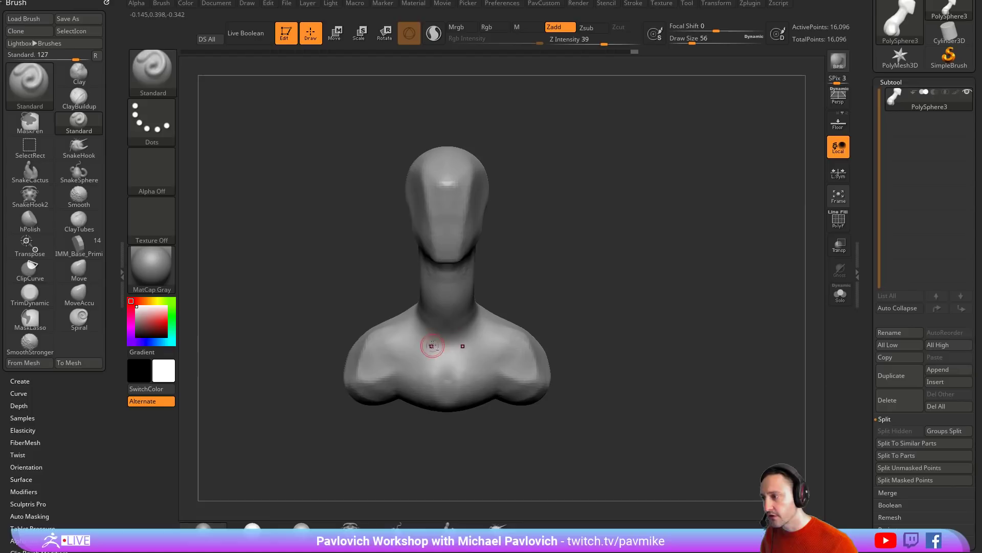
{"action": "left_click_drag", "start_coordinate": [572, 317], "coordinate": [450, 352]}
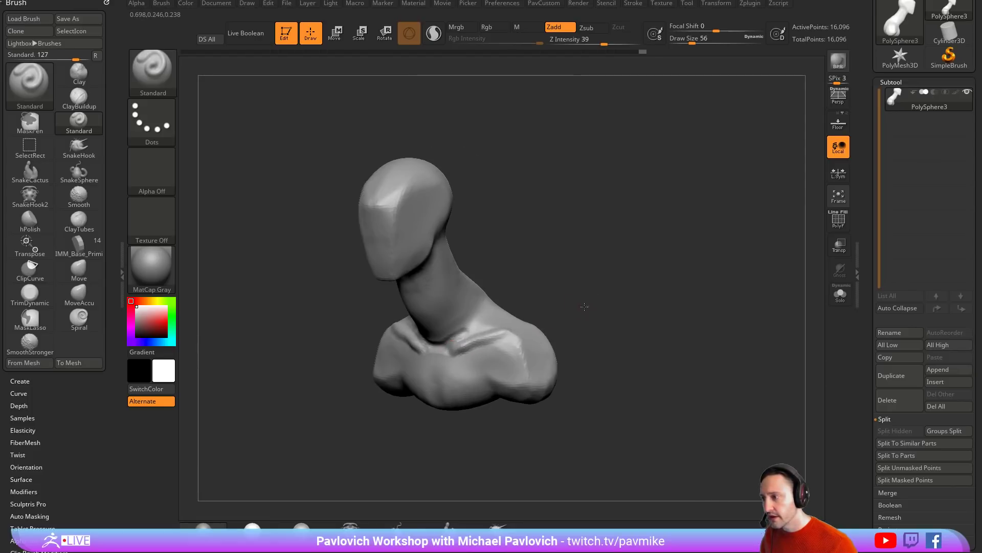
{"action": "left_click_drag", "start_coordinate": [584, 307], "coordinate": [449, 343]}
{"action": "left_click_drag", "start_coordinate": [593, 324], "coordinate": [446, 346]}
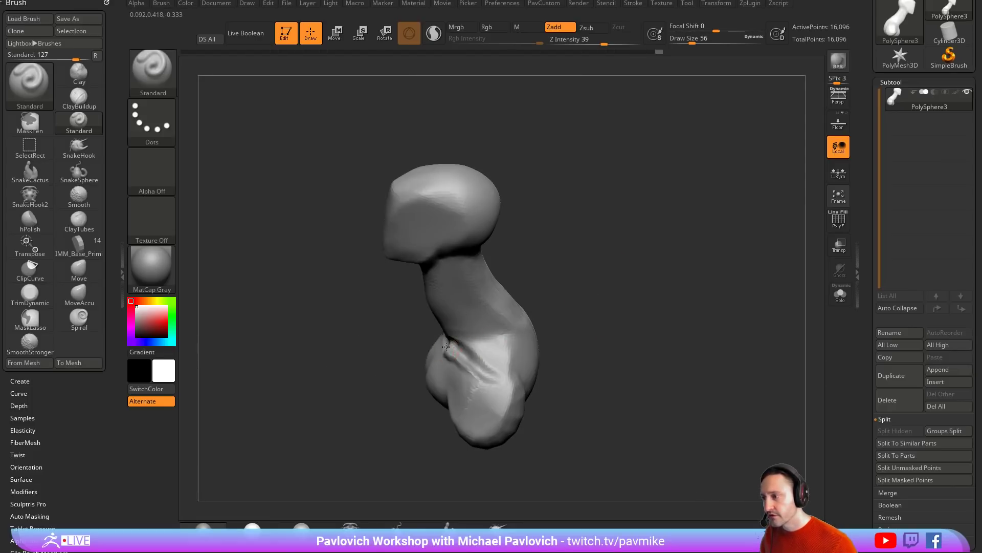
- Carve the pit of the neck between the collarbones and enlarge the Standard brush to draw size 94
{"action": "mouse_move", "coordinate": [608, 313]}
{"action": "left_mouse_down"}
{"action": "mouse_move", "coordinate": [638, 290]}
{"action": "mouse_move", "coordinate": [614, 299]}
{"action": "left_mouse_up"}
{"action": "left_click_drag", "start_coordinate": [455, 336], "coordinate": [446, 345], "text": "alt"}
{"action": "mouse_move", "coordinate": [455, 336]}
{"action": "right_mouse_down"}
{"action": "mouse_move", "coordinate": [437, 317]}
{"action": "mouse_move", "coordinate": [532, 242]}
{"action": "mouse_move", "coordinate": [552, 259]}
{"action": "mouse_move", "coordinate": [492, 300]}
{"action": "mouse_move", "coordinate": [507, 314]}
{"action": "mouse_move", "coordinate": [493, 314]}
{"action": "right_mouse_up"}
{"action": "key", "text": "bracketright"}
{"action": "key", "text": "bracketright"}
{"action": "key", "text": "shift"}
{"action": "key", "text": "s"}
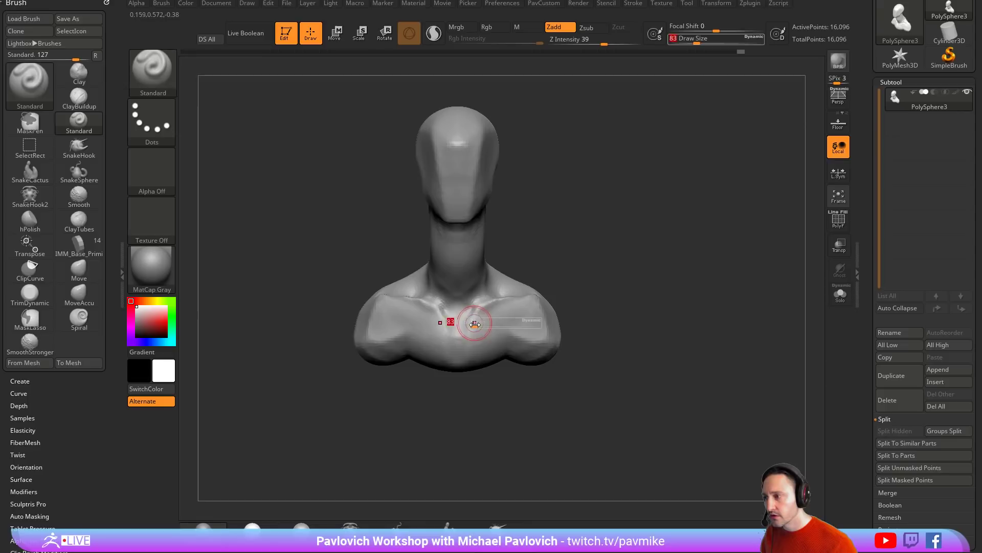
{"action": "left_click_drag", "start_coordinate": [475, 324], "coordinate": [477, 324]}
- Lengthen the torso by masking the upper bust and moving the unmasked bottom downward, and remesh it with DynaMesh
{"action": "right_click_drag", "start_coordinate": [491, 333], "coordinate": [488, 310], "text": "alt"}
{"action": "mouse_move", "coordinate": [600, 406]}
{"action": "left_mouse_down", "text": "ctrl"}
{"action": "mouse_move", "coordinate": [318, 321]}
{"action": "mouse_move", "coordinate": [616, 311]}
{"action": "left_mouse_up", "text": "ctrl"}
{"action": "left_click", "coordinate": [619, 311], "text": "ctrl"}
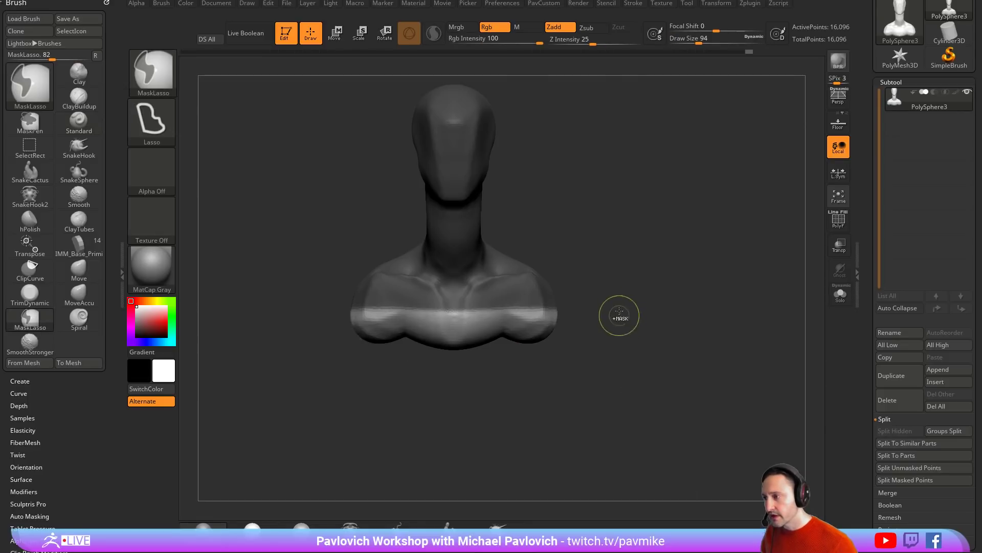
{"action": "right_click_drag", "start_coordinate": [619, 311], "coordinate": [536, 304]}
{"action": "key", "text": "w"}
{"action": "left_click_drag", "start_coordinate": [513, 219], "coordinate": [487, 275]}
{"action": "left_click_drag", "start_coordinate": [646, 241], "coordinate": [660, 253], "text": "ctrl"}
{"action": "key", "text": "q"}
{"action": "right_click_drag", "start_coordinate": [654, 249], "coordinate": [659, 248]}
{"action": "left_click_drag", "start_coordinate": [655, 237], "coordinate": [670, 256], "text": "ctrl"}
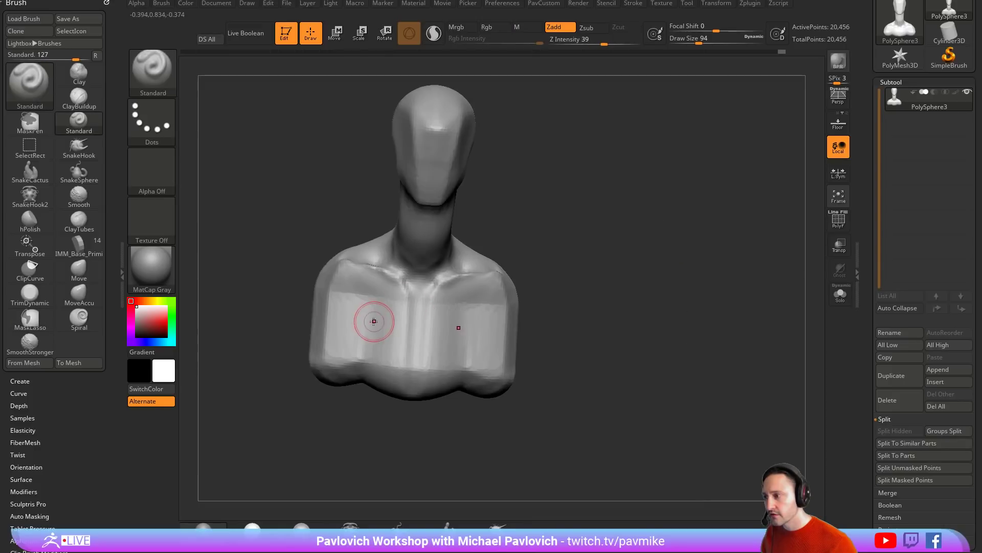
- Widen the shoulders and upper arms and reshape the chest with the Move brush, ending at draw size 299
{"action": "right_click_drag", "start_coordinate": [543, 306], "coordinate": [554, 303], "text": "shift"}
{"action": "key", "text": "b"}
{"action": "key", "text": "m"}
{"action": "key", "text": "v"}
{"action": "mouse_move", "coordinate": [532, 319]}
{"action": "left_mouse_down"}
{"action": "mouse_move", "coordinate": [553, 320]}
{"action": "mouse_move", "coordinate": [561, 343]}
{"action": "left_mouse_up"}
{"action": "key", "text": "s"}
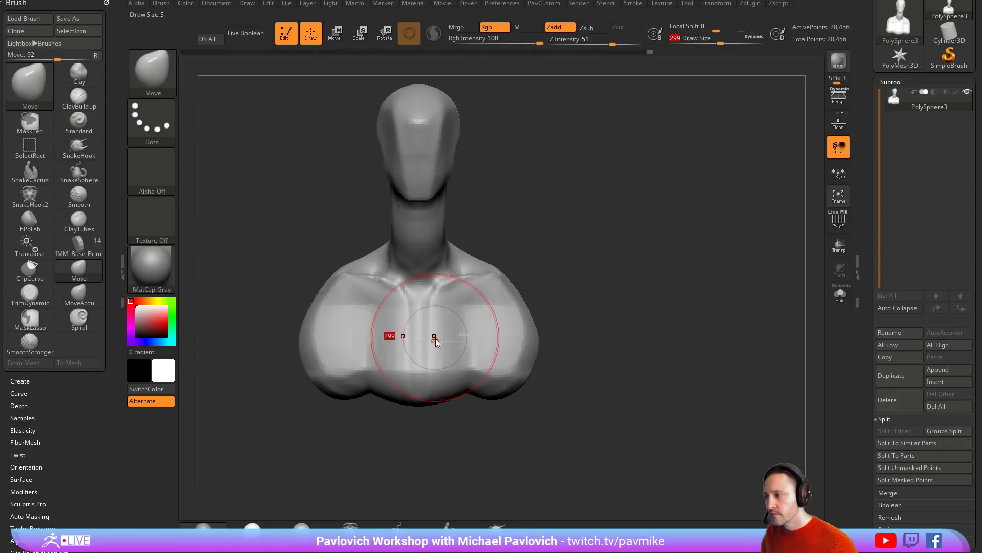
{"action": "left_click_drag", "start_coordinate": [434, 337], "coordinate": [414, 338]}
- Block in diagonal pectoral forms from the shoulders to the sternum with the Clay brush at draw size 128
{"action": "key", "text": "b"}
{"action": "key", "text": "c"}
{"action": "key", "text": "l"}
{"action": "left_click_drag", "start_coordinate": [543, 249], "coordinate": [467, 324]}
{"action": "mouse_move", "coordinate": [558, 273]}
{"action": "right_mouse_down"}
{"action": "mouse_move", "coordinate": [664, 259]}
{"action": "mouse_move", "coordinate": [570, 271]}
{"action": "right_mouse_up"}
{"action": "key", "text": "s"}
{"action": "left_click_drag", "start_coordinate": [533, 296], "coordinate": [522, 296]}
{"action": "left_click_drag", "start_coordinate": [523, 292], "coordinate": [529, 285]}
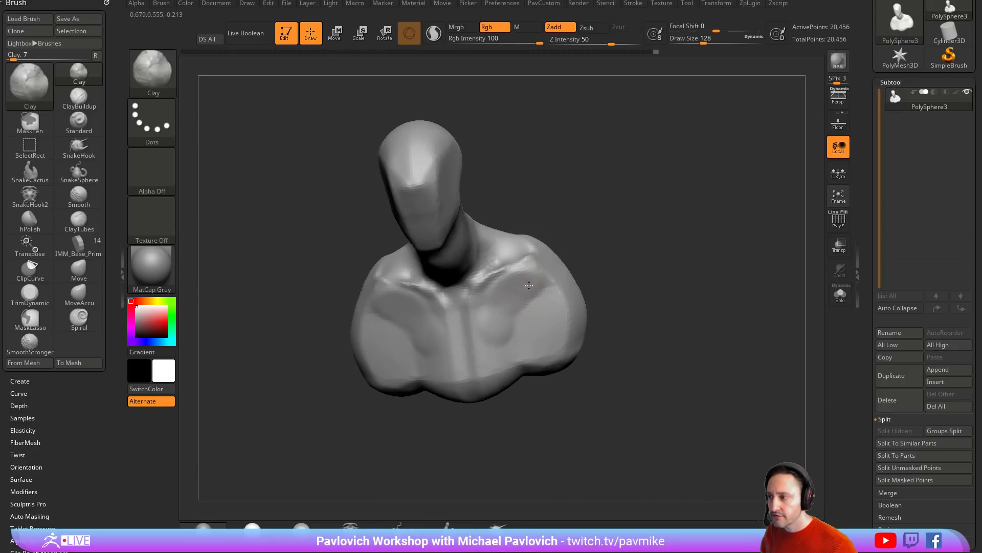
{"action": "right_click_drag", "start_coordinate": [657, 298], "coordinate": [234, 165]}
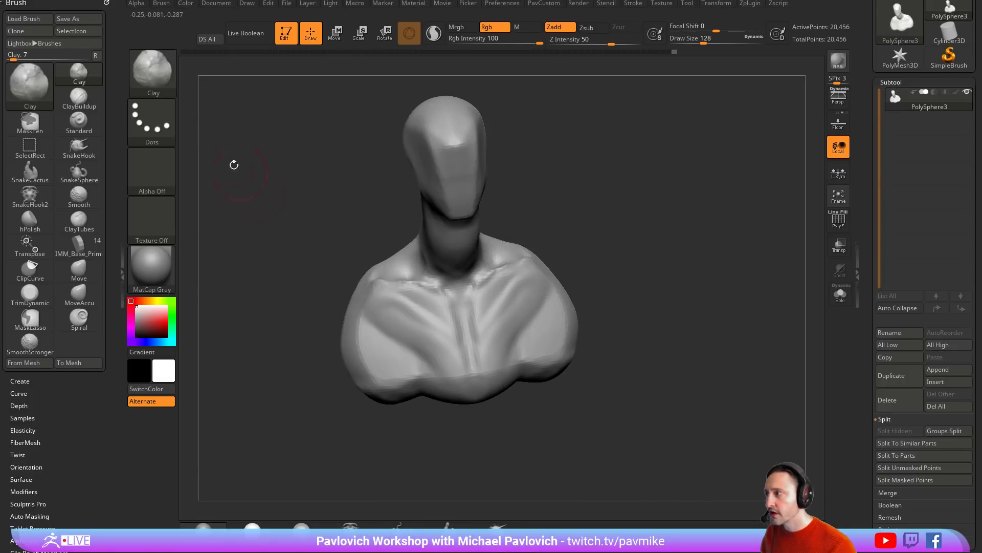
- Try building up the pectorals with the ClayTubes brush at Z Intensity 49 and undo the strokes
{"action": "right_click_drag", "start_coordinate": [590, 264], "coordinate": [669, 254]}
{"action": "key", "text": "b"}
{"action": "key", "text": "c"}
{"action": "key", "text": "t"}
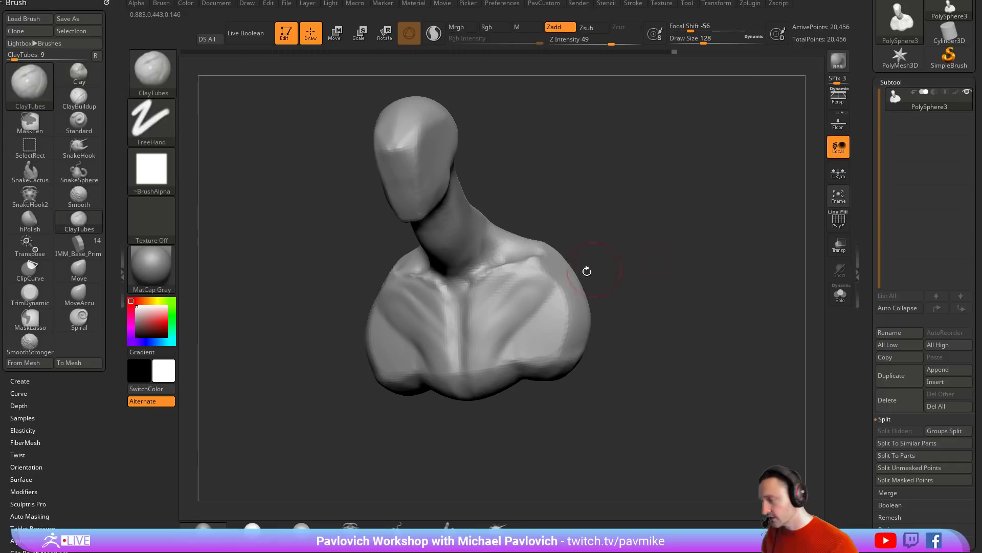
{"action": "left_click_drag", "start_coordinate": [535, 283], "coordinate": [516, 333]}
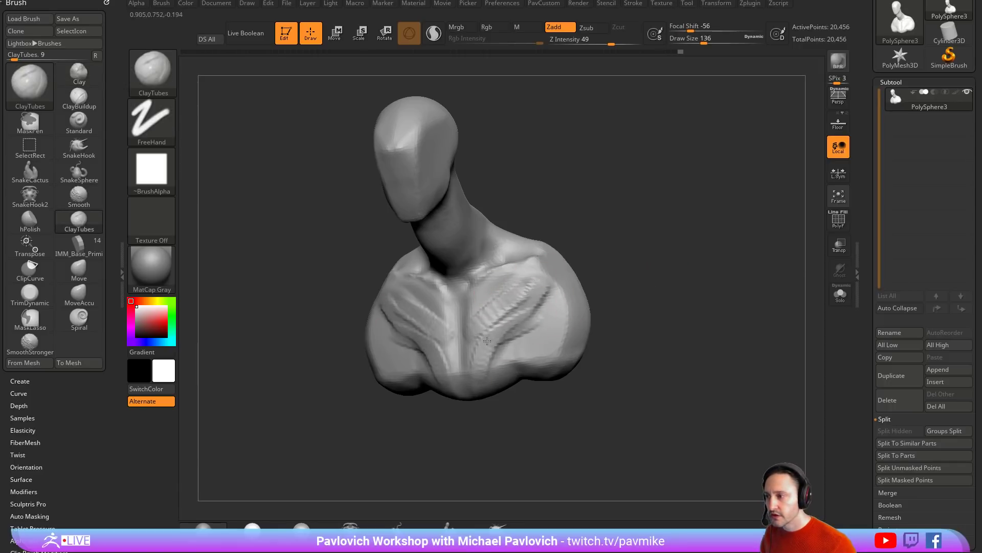
{"action": "left_click_drag", "start_coordinate": [660, 287], "coordinate": [686, 252], "text": "shift"}
{"action": "key", "text": "ctrl"}
{"action": "key", "text": "ctrl+z"}
{"action": "key", "text": "ctrl+z"}
{"action": "key", "text": "ctrl+z"}
{"action": "key", "text": "ctrl+z"}
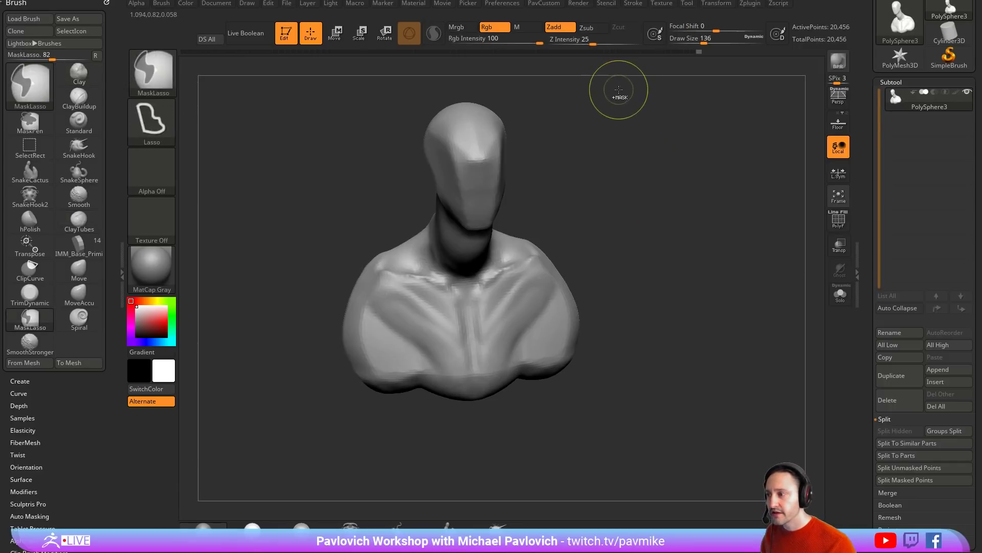
- Add softer ClayTubes strokes across the pectorals at Z Intensity 24
{"action": "left_click", "coordinate": [592, 42]}
{"action": "left_click_drag", "start_coordinate": [626, 221], "coordinate": [570, 235]}
{"action": "mouse_move", "coordinate": [552, 297]}
{"action": "left_mouse_down"}
{"action": "mouse_move", "coordinate": [511, 281]}
{"action": "mouse_move", "coordinate": [486, 319]}
{"action": "mouse_move", "coordinate": [506, 358]}
{"action": "left_mouse_up"}
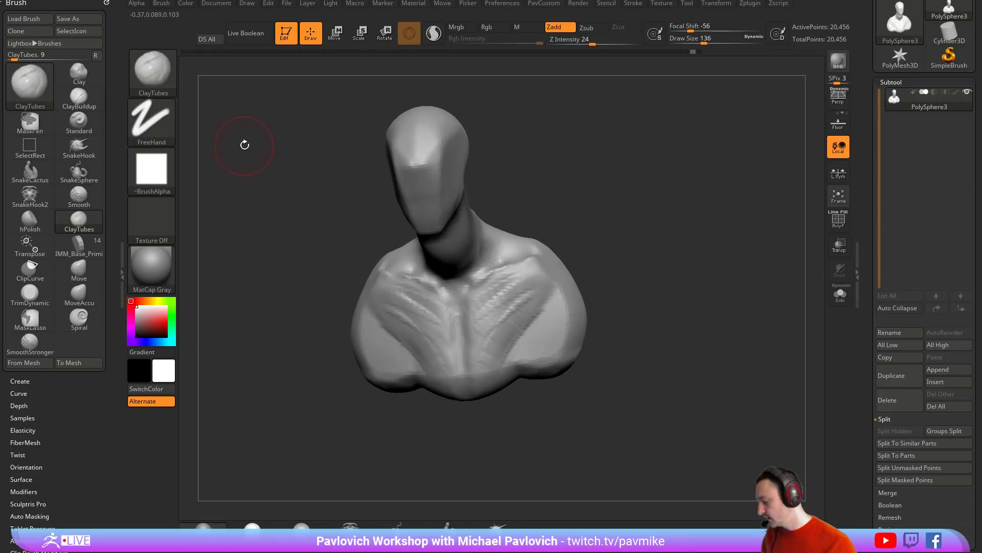
- Give the Clay brush Alpha 06 and Z Intensity 71, and build up the pectorals with it
{"action": "left_click", "coordinate": [79, 73]}
{"action": "left_click", "coordinate": [151, 122]}
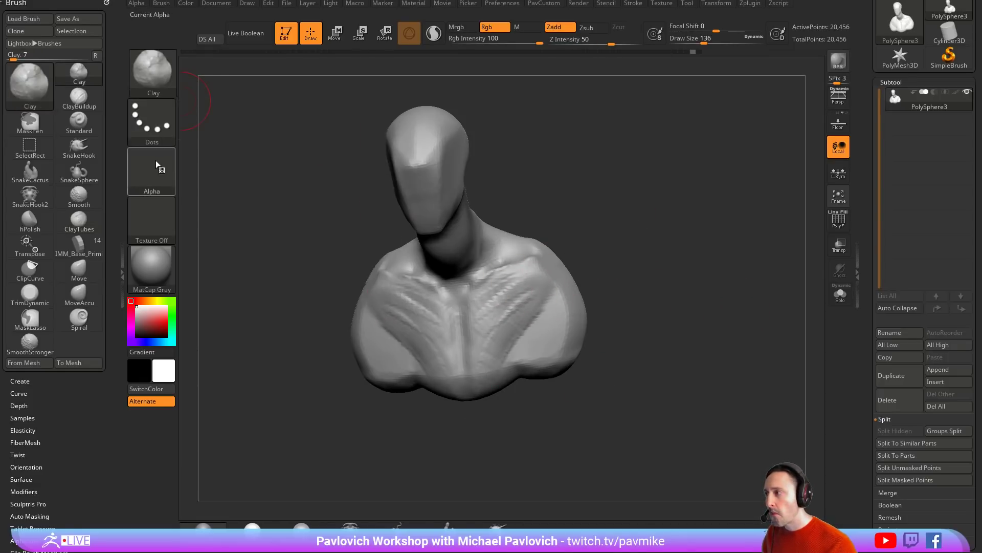
{"action": "left_click", "coordinate": [151, 170]}
{"action": "left_click", "coordinate": [509, 219]}
{"action": "left_click_drag", "start_coordinate": [612, 44], "coordinate": [623, 44]}
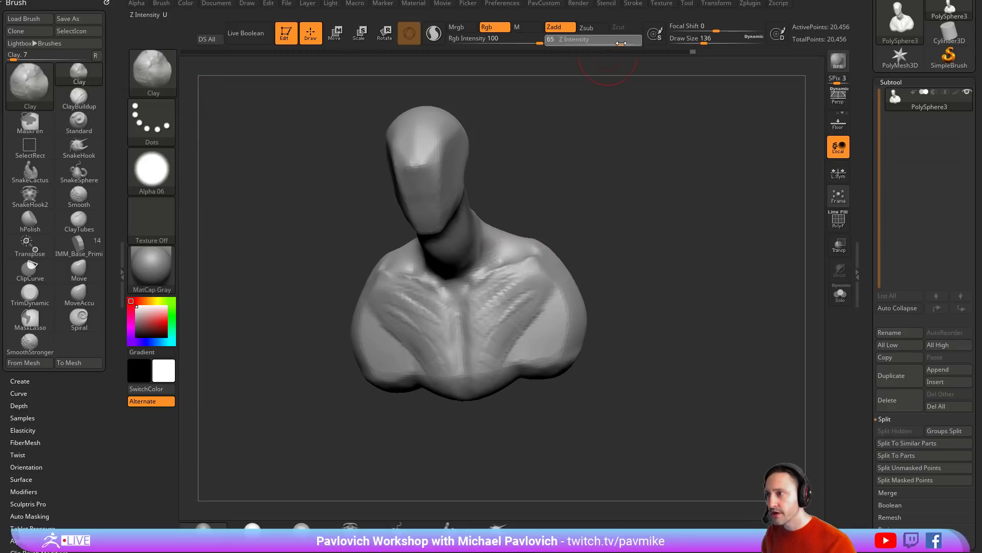
{"action": "key", "text": "s"}
{"action": "mouse_move", "coordinate": [517, 286]}
{"action": "left_mouse_down"}
{"action": "mouse_move", "coordinate": [508, 313]}
{"action": "mouse_move", "coordinate": [542, 297]}
{"action": "mouse_move", "coordinate": [506, 350]}
{"action": "left_mouse_up"}
- Define the sternum and the lower edge of the pectorals with the Standard brush at draw size 54
{"action": "mouse_move", "coordinate": [603, 353]}
{"action": "left_mouse_down"}
{"action": "mouse_move", "coordinate": [690, 307]}
{"action": "mouse_move", "coordinate": [656, 292]}
{"action": "mouse_move", "coordinate": [619, 235]}
{"action": "left_mouse_up"}
{"action": "key", "text": "b"}
{"action": "key", "text": "s"}
{"action": "key", "text": "t"}
{"action": "left_click_drag", "start_coordinate": [477, 294], "coordinate": [481, 297]}
{"action": "left_click_drag", "start_coordinate": [604, 300], "coordinate": [645, 246]}
{"action": "key", "text": "bracketleft"}
{"action": "key", "text": "bracketleft"}
{"action": "key", "text": "bracketleft"}
{"action": "key", "text": "bracketleft"}
{"action": "mouse_move", "coordinate": [469, 301]}
{"action": "left_mouse_down"}
{"action": "mouse_move", "coordinate": [456, 301]}
{"action": "mouse_move", "coordinate": [453, 362]}
{"action": "mouse_move", "coordinate": [485, 376]}
{"action": "left_mouse_up"}
{"action": "left_click_drag", "start_coordinate": [602, 365], "coordinate": [540, 392]}
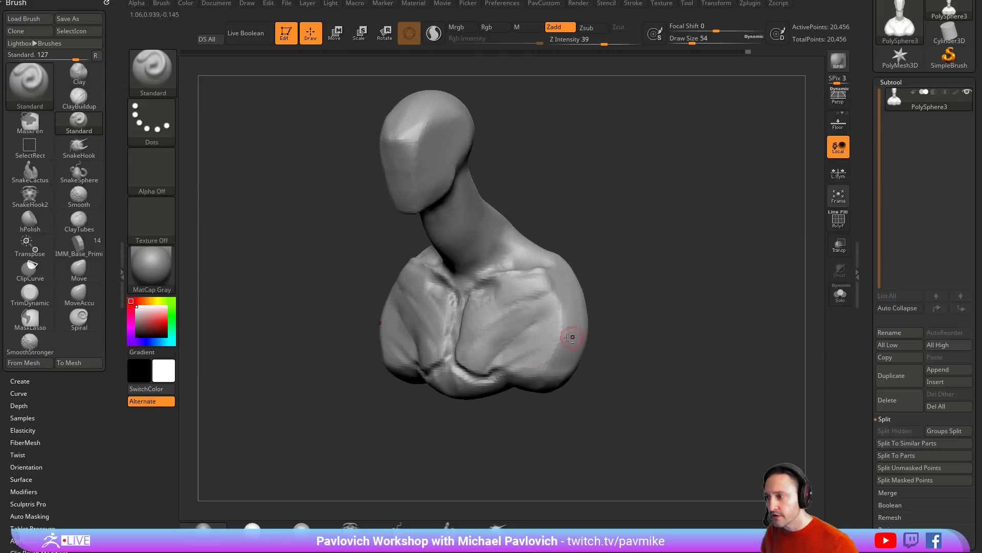
- Sculpt the bottom of the rib cage and carve the grooves between the pectorals and deltoids with the Standard brush
{"action": "mouse_move", "coordinate": [596, 320]}
{"action": "left_mouse_down"}
{"action": "mouse_move", "coordinate": [638, 283]}
{"action": "mouse_move", "coordinate": [617, 302]}
{"action": "left_mouse_up"}
{"action": "left_click_drag", "start_coordinate": [483, 368], "coordinate": [471, 399]}
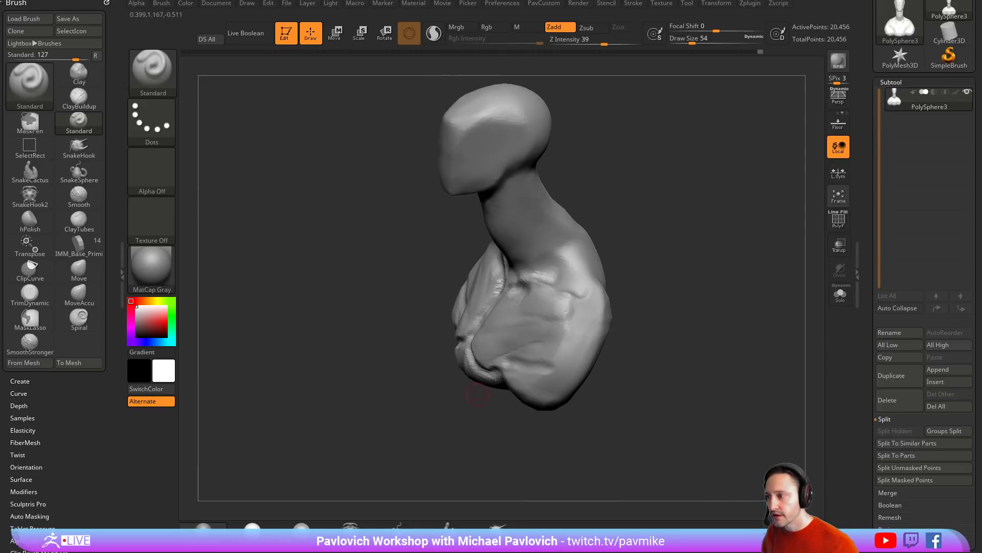
{"action": "mouse_move", "coordinate": [521, 366]}
{"action": "left_mouse_down", "text": "alt"}
{"action": "mouse_move", "coordinate": [569, 375]}
{"action": "mouse_move", "coordinate": [559, 313]}
{"action": "left_mouse_up", "text": "alt"}
{"action": "left_click_drag", "start_coordinate": [643, 296], "coordinate": [585, 291]}
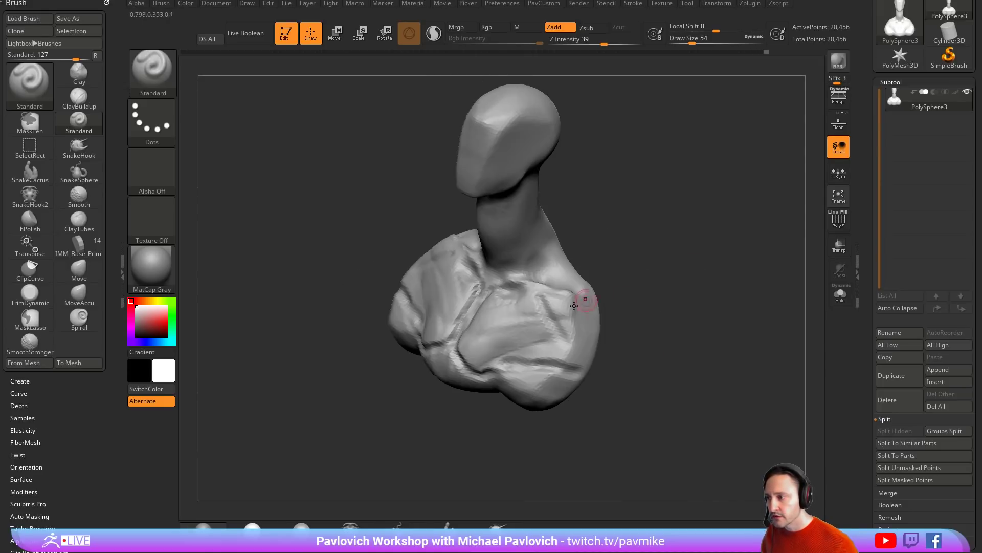
{"action": "left_click_drag", "start_coordinate": [645, 340], "coordinate": [546, 351]}
- Sculpt the side neck muscles running from behind the jaw down to the collarbones with the Standard brush
{"action": "mouse_move", "coordinate": [744, 280]}
{"action": "left_mouse_down"}
{"action": "mouse_move", "coordinate": [708, 285]}
{"action": "mouse_move", "coordinate": [714, 255]}
{"action": "mouse_move", "coordinate": [476, 249]}
{"action": "mouse_move", "coordinate": [446, 306]}
{"action": "left_mouse_up"}
{"action": "left_click_drag", "start_coordinate": [543, 253], "coordinate": [591, 234], "text": "alt"}
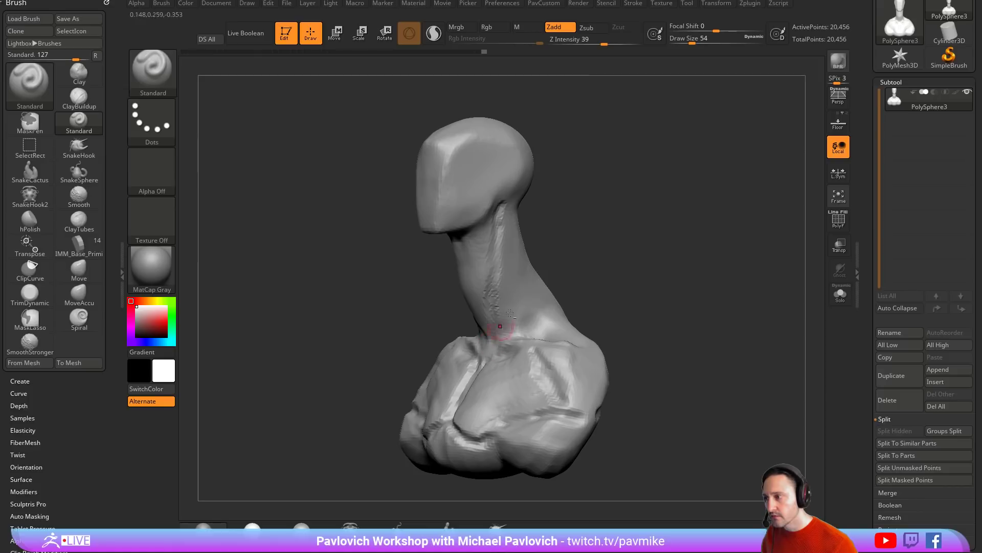
{"action": "right_click_drag", "start_coordinate": [510, 313], "coordinate": [528, 239]}
{"action": "left_click_drag", "start_coordinate": [516, 274], "coordinate": [533, 309]}
{"action": "right_click_drag", "start_coordinate": [533, 309], "coordinate": [526, 335]}
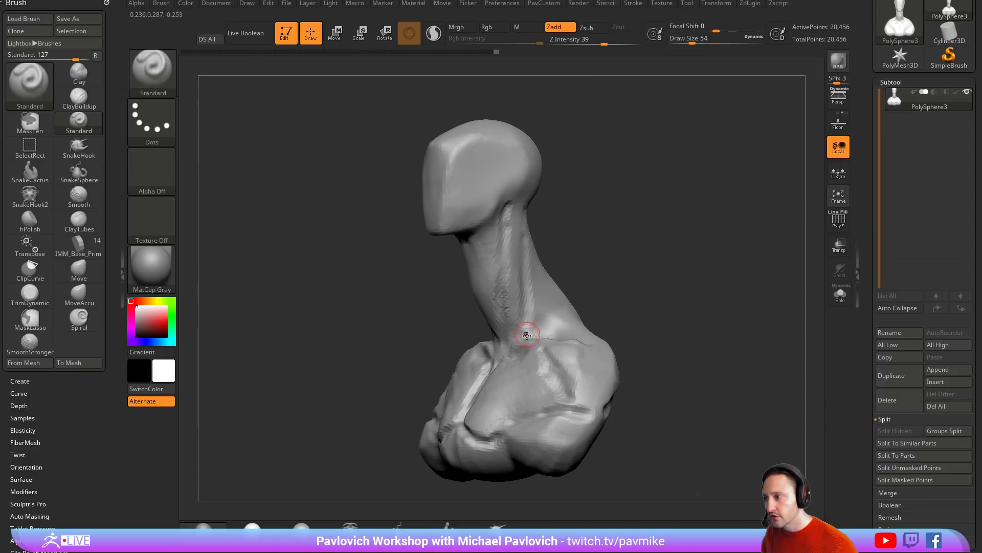
- Sculpt vertical muscle ridges down the back of the neck with the Standard brush
{"action": "mouse_move", "coordinate": [608, 281]}
{"action": "left_mouse_down"}
{"action": "mouse_move", "coordinate": [626, 269]}
{"action": "mouse_move", "coordinate": [612, 294]}
{"action": "mouse_move", "coordinate": [628, 266]}
{"action": "mouse_move", "coordinate": [608, 284]}
{"action": "left_mouse_up"}
{"action": "left_click_drag", "start_coordinate": [666, 308], "coordinate": [627, 196], "text": "alt"}
{"action": "left_click_drag", "start_coordinate": [548, 217], "coordinate": [546, 256]}
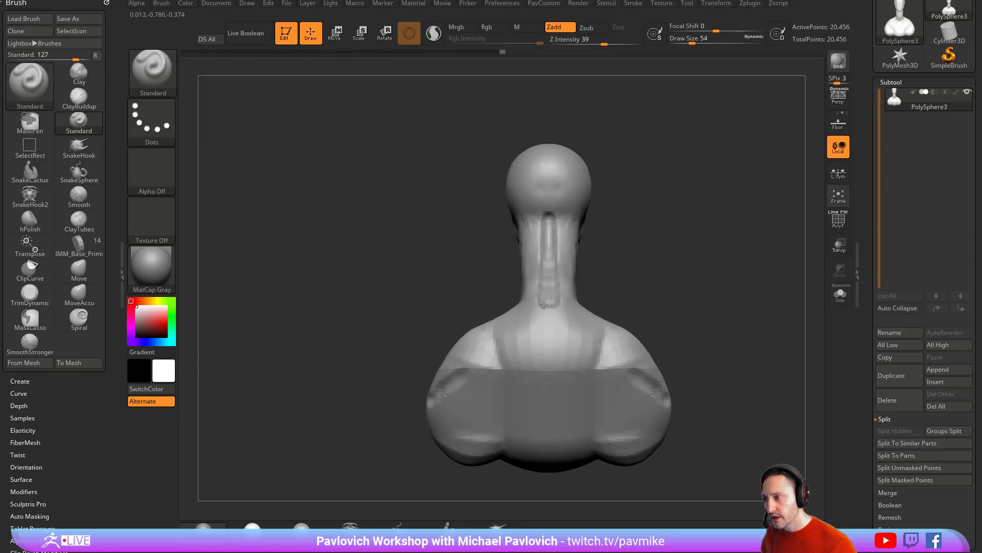
{"action": "mouse_move", "coordinate": [544, 304]}
{"action": "left_mouse_down"}
{"action": "mouse_move", "coordinate": [546, 341]}
{"action": "mouse_move", "coordinate": [544, 236]}
{"action": "mouse_move", "coordinate": [527, 253]}
{"action": "mouse_move", "coordinate": [549, 267]}
{"action": "mouse_move", "coordinate": [689, 212]}
{"action": "left_mouse_up"}
- Carve grooves down the back of the neck and along the spine with the DamStandard brush at draw size 145
{"action": "key", "text": "b"}
{"action": "key", "text": "d"}
{"action": "key", "text": "s"}
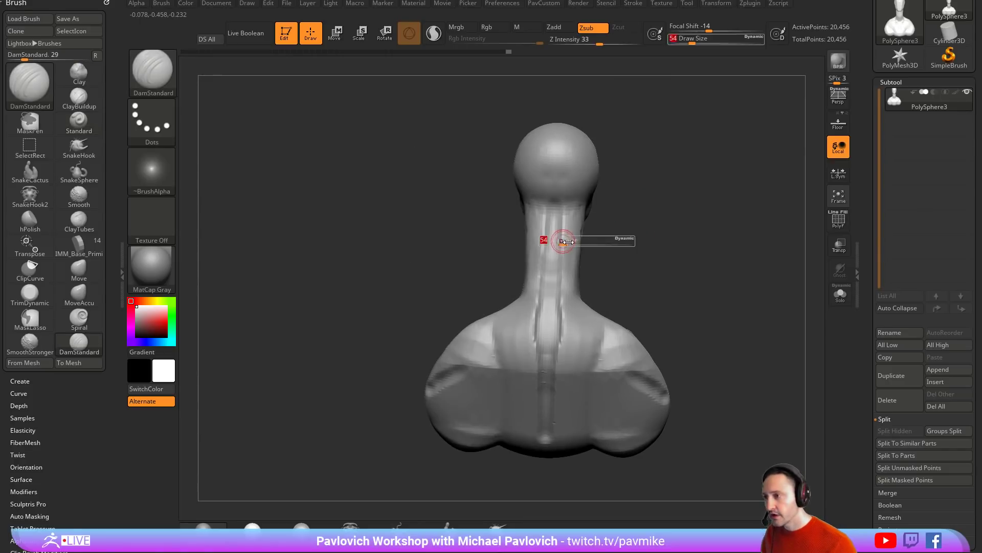
{"action": "left_click_drag", "start_coordinate": [556, 211], "coordinate": [548, 385]}
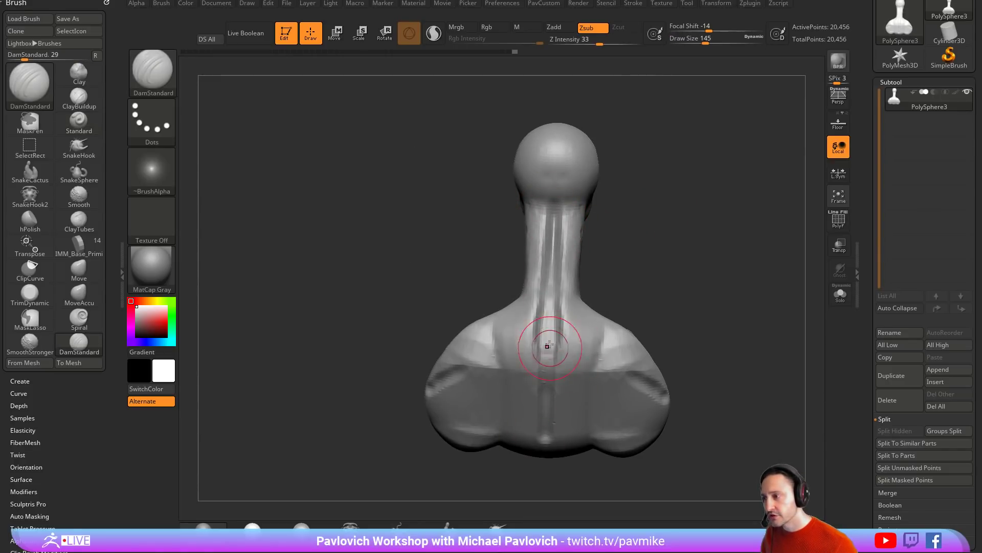
{"action": "left_click_drag", "start_coordinate": [548, 312], "coordinate": [546, 427]}
{"action": "left_click_drag", "start_coordinate": [593, 243], "coordinate": [618, 273]}
{"action": "left_click_drag", "start_coordinate": [575, 318], "coordinate": [551, 461]}
{"action": "left_click_drag", "start_coordinate": [704, 313], "coordinate": [700, 341]}
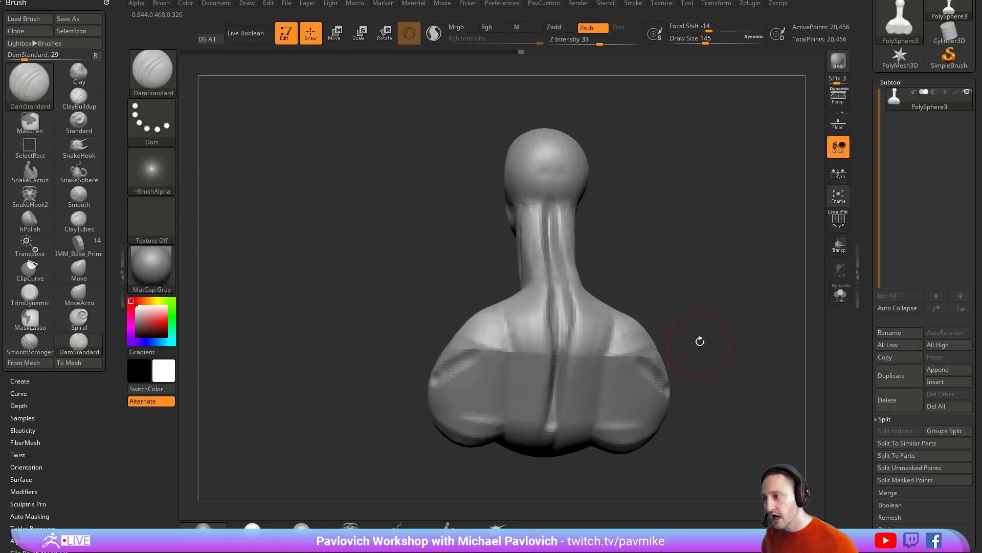
- Switch in turn to the Standard, Move, Clay, ClayTubes, TrimDynamic and hPolish brushes
{"action": "key", "text": "b"}
{"action": "key", "text": "s"}
{"action": "key", "text": "t"}
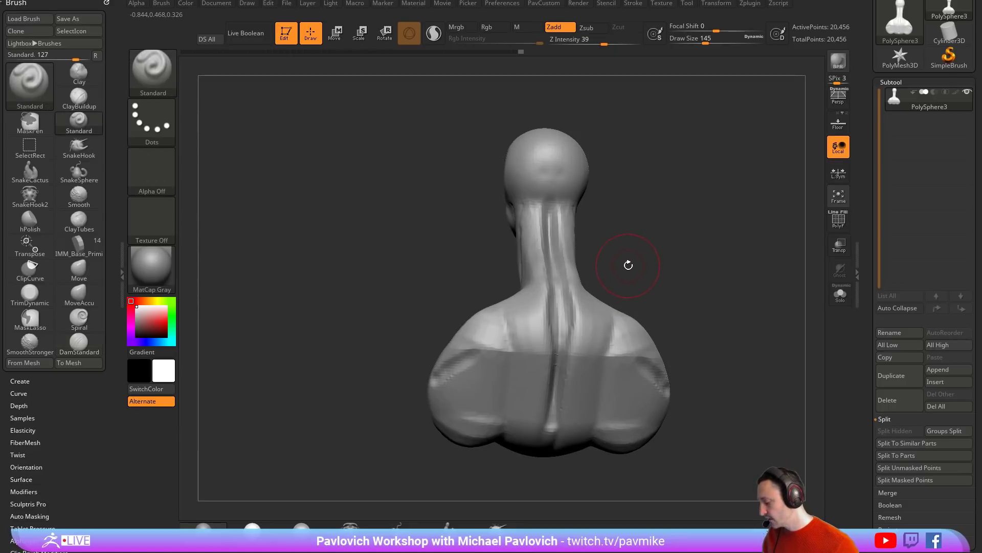
{"action": "key", "text": "b"}
{"action": "key", "text": "m"}
{"action": "key", "text": "v"}
{"action": "key", "text": "b"}
{"action": "key", "text": "c"}
{"action": "key", "text": "l"}
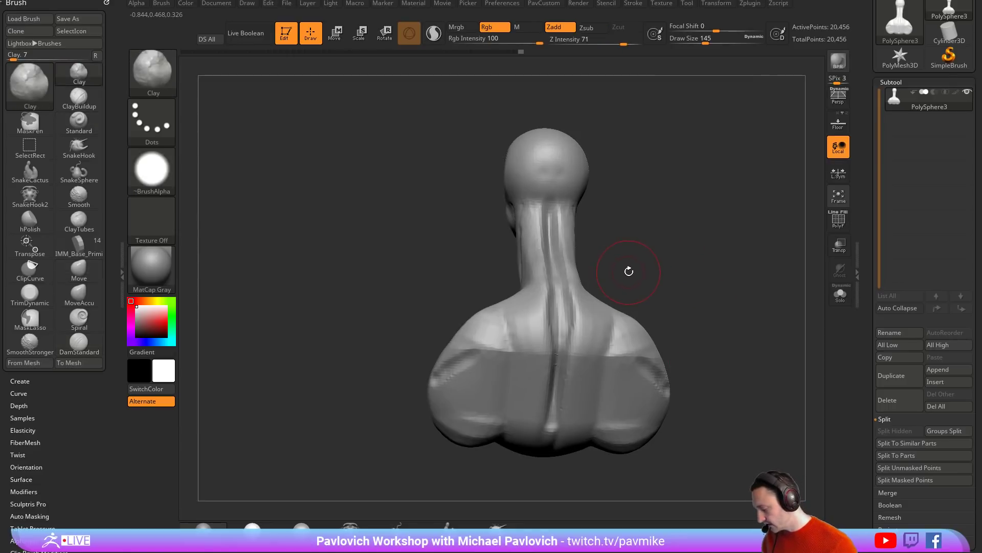
{"action": "key", "text": "b"}
{"action": "key", "text": "c"}
{"action": "key", "text": "t"}
{"action": "key", "text": "b"}
{"action": "key", "text": "t"}
{"action": "key", "text": "d"}
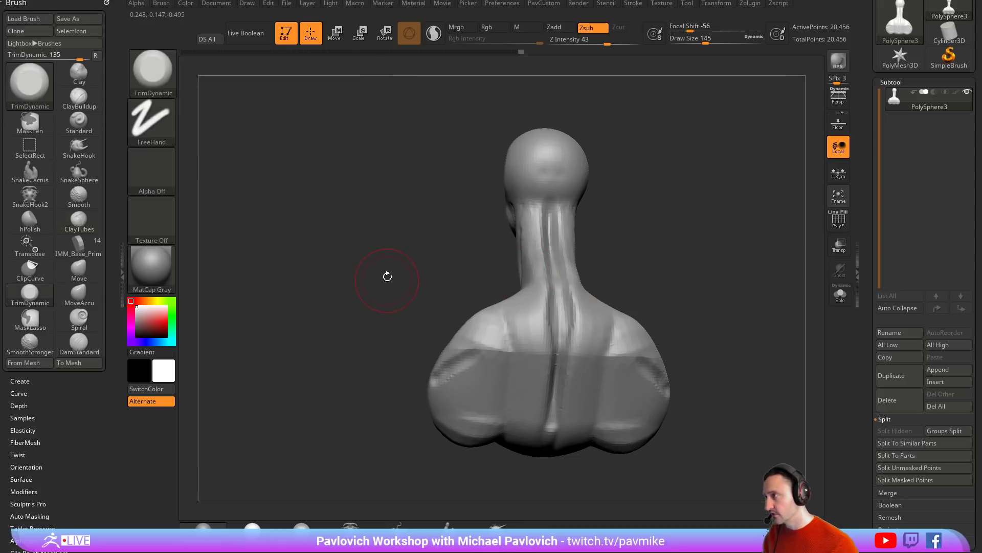
{"action": "key", "text": "b"}
{"action": "key", "text": "h"}
{"action": "key", "text": "p"}
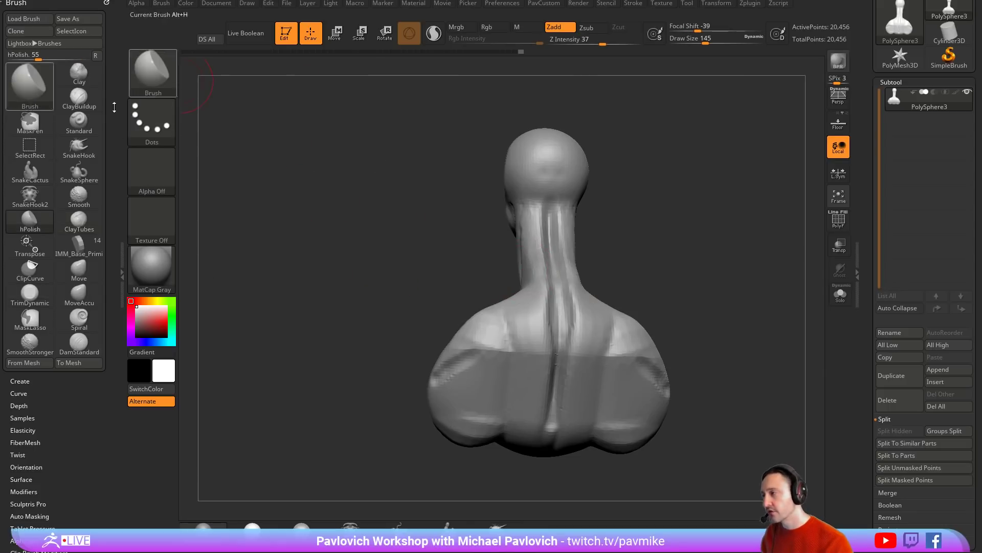
- Assign the custom hotkey Alt+4 to the Deco1 brush and activate the brush with it
{"action": "mouse_move", "coordinate": [688, 249]}
{"action": "left_mouse_down"}
{"action": "mouse_move", "coordinate": [727, 258]}
{"action": "mouse_move", "coordinate": [713, 247]}
{"action": "left_mouse_up"}
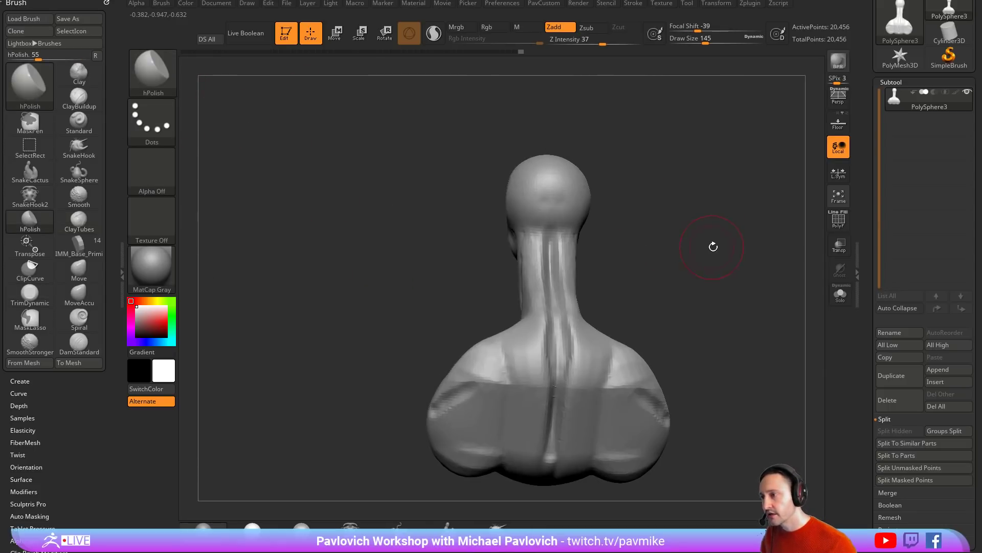
{"action": "key", "text": "b"}
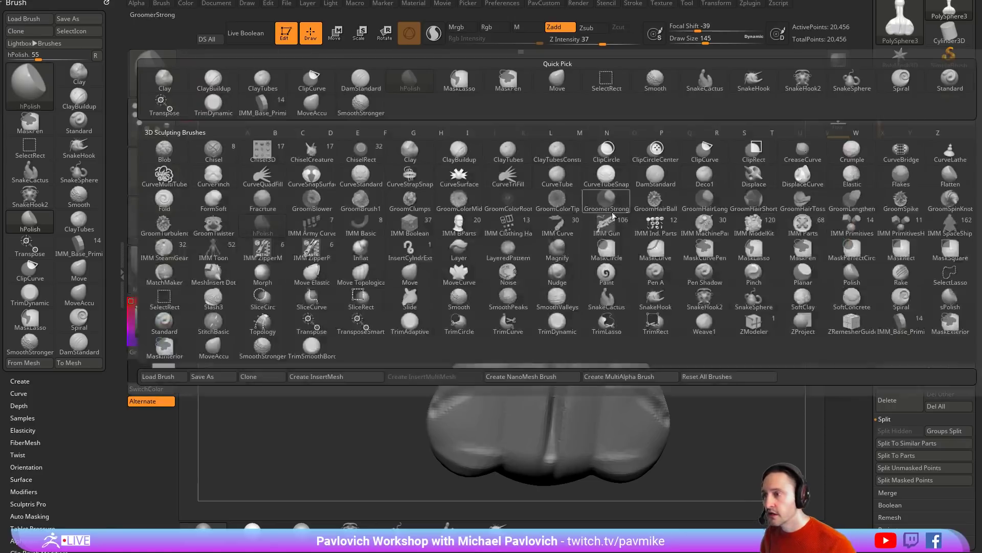
{"action": "left_click", "coordinate": [705, 182], "text": "ctrl+alt"}
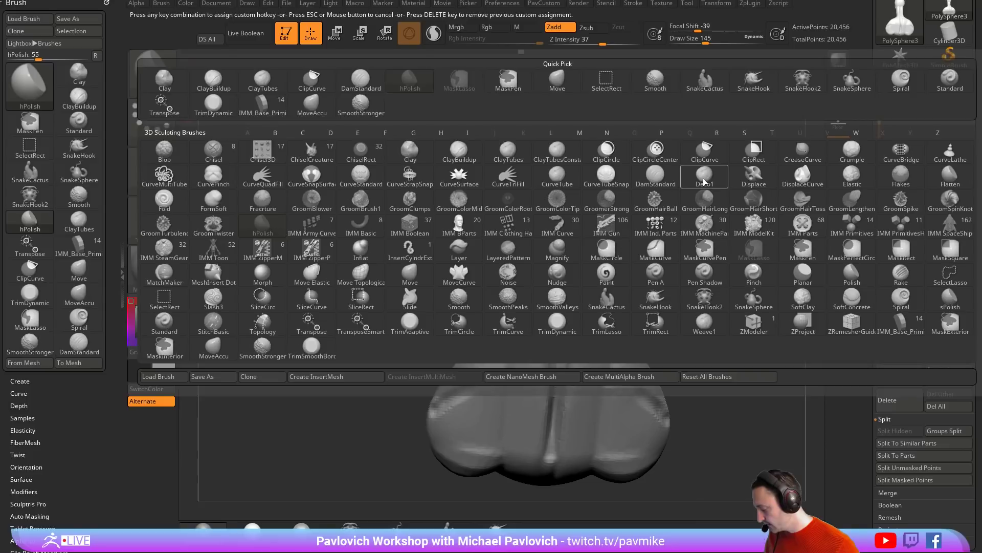
{"action": "key", "text": "alt+4"}
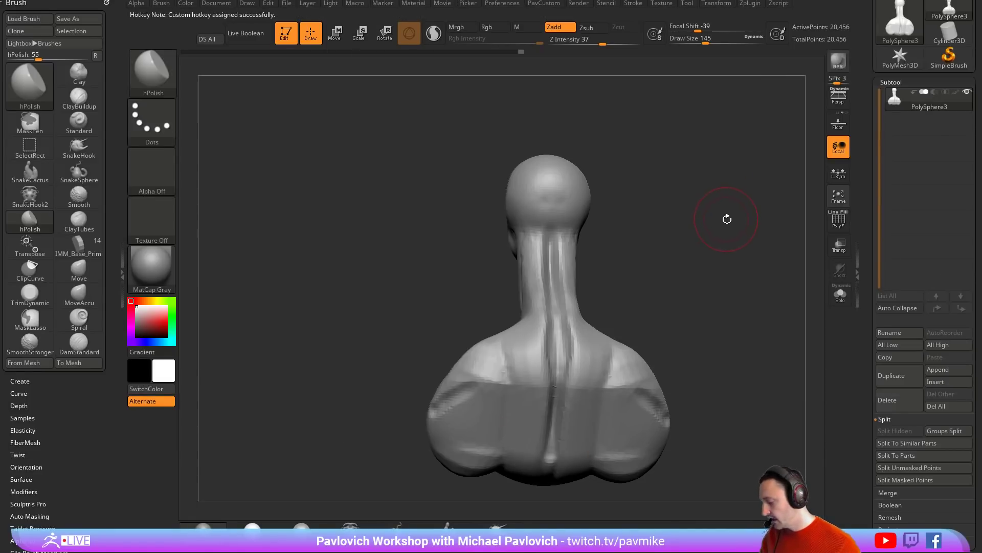
{"action": "key", "text": "alt+4"}
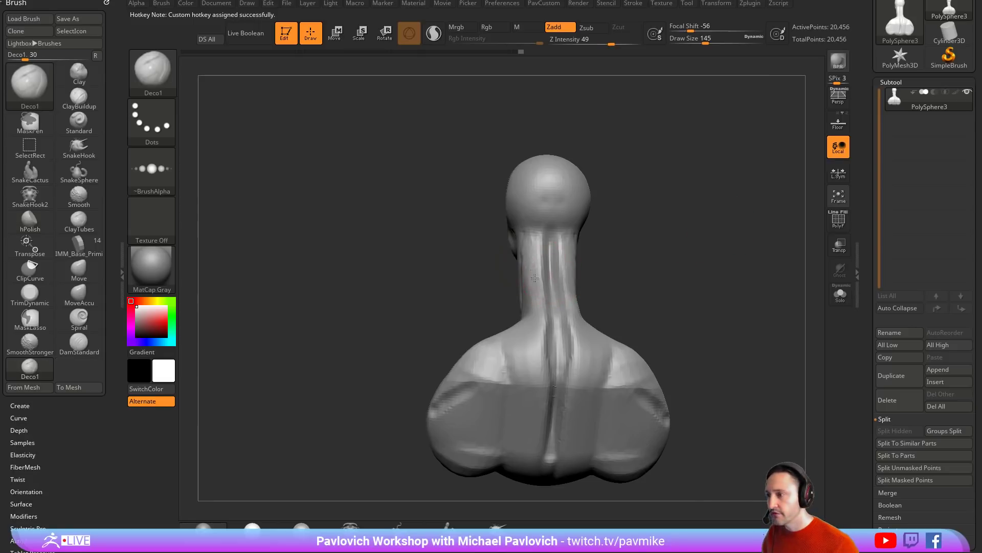
- Test a Deco1 stroke down the back, undo it, and reduce the draw size to 97
{"action": "mouse_move", "coordinate": [530, 335]}
{"action": "left_mouse_down"}
{"action": "mouse_move", "coordinate": [479, 373]}
{"action": "mouse_move", "coordinate": [514, 402]}
{"action": "mouse_move", "coordinate": [511, 379]}
{"action": "mouse_move", "coordinate": [491, 422]}
{"action": "left_mouse_up"}
{"action": "mouse_move", "coordinate": [542, 389]}
{"action": "right_mouse_down"}
{"action": "mouse_move", "coordinate": [733, 303]}
{"action": "mouse_move", "coordinate": [688, 274]}
{"action": "right_mouse_up"}
{"action": "key", "text": "ctrl+z"}
{"action": "key", "text": "s"}
{"action": "left_click_drag", "start_coordinate": [686, 275], "coordinate": [679, 275]}
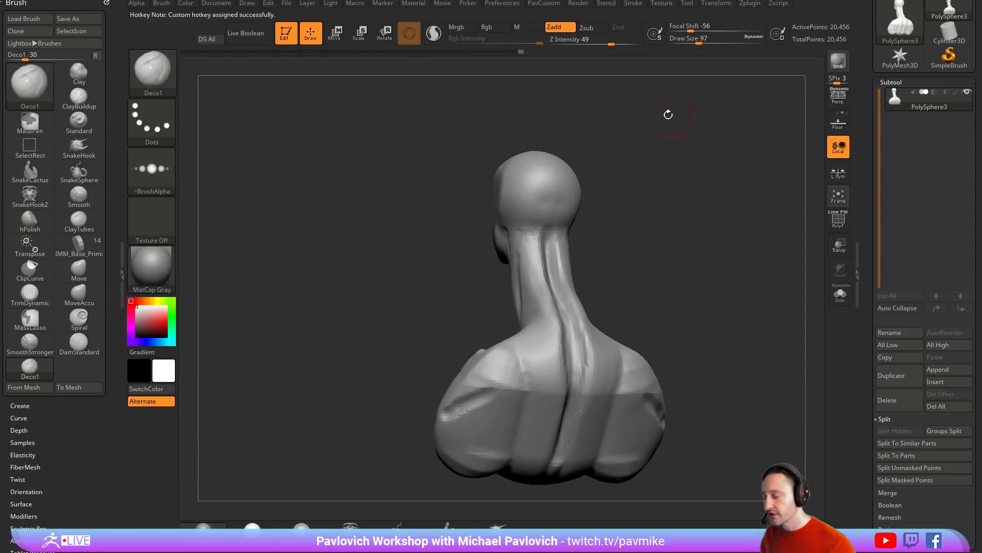
{"action": "key", "text": "3"}
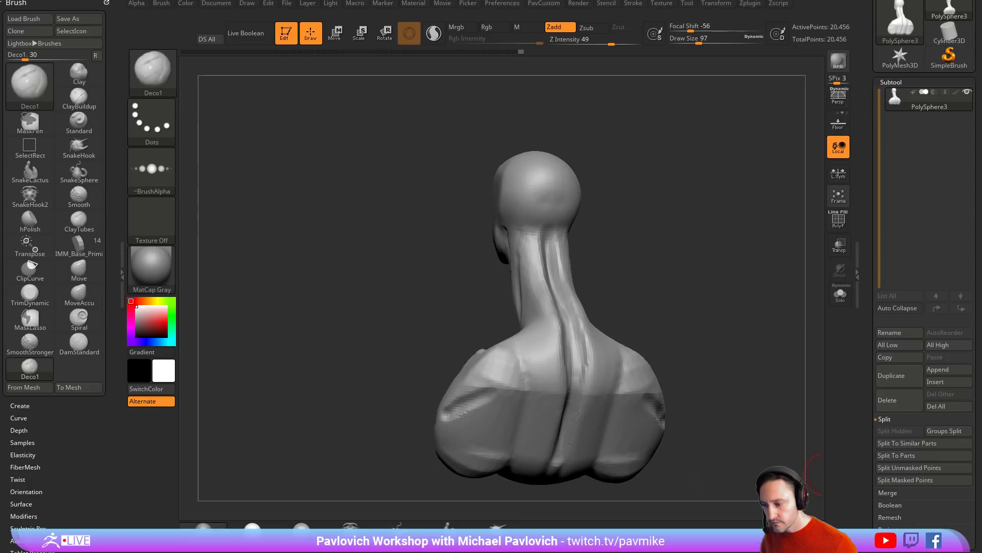
- Switch to the browser, look through the YouTube channel's created playlists, and return to ZBrush
{"action": "left_click_drag", "start_coordinate": [980, 548], "coordinate": [870, 3]}
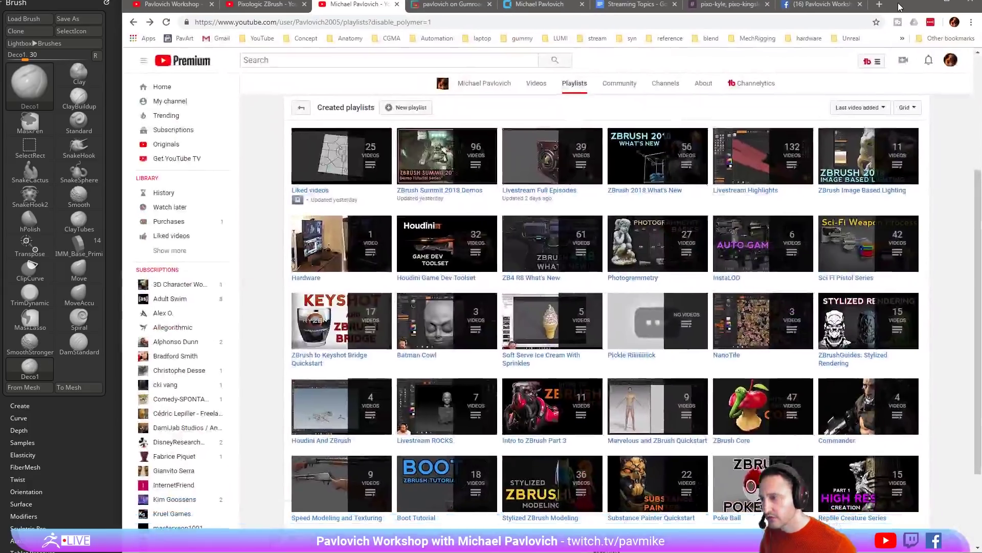
{"action": "scroll", "coordinate": [575, 347], "scroll_direction": "down", "scroll_amount": 3}
{"action": "left_click", "coordinate": [595, 435]}
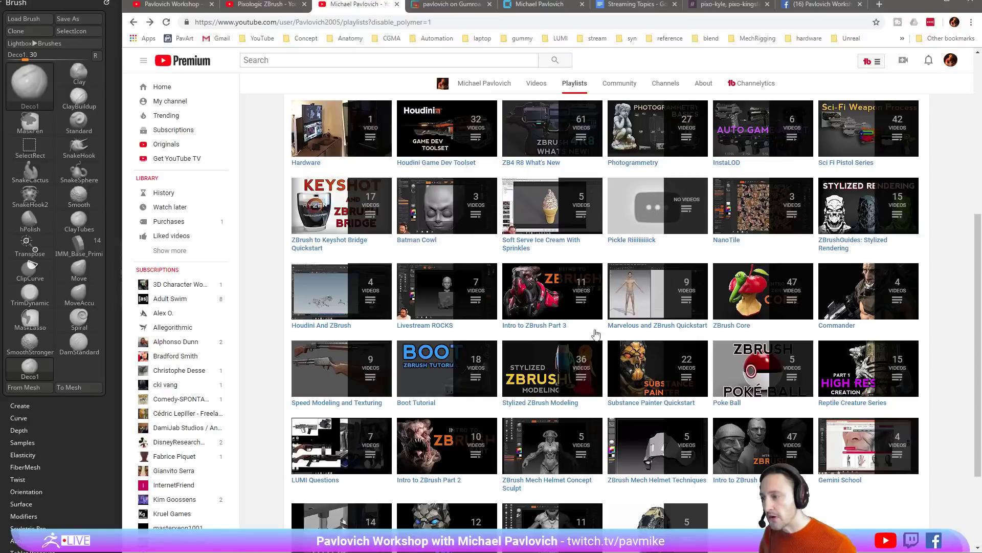
{"action": "left_click_drag", "start_coordinate": [889, 9], "coordinate": [980, 550]}
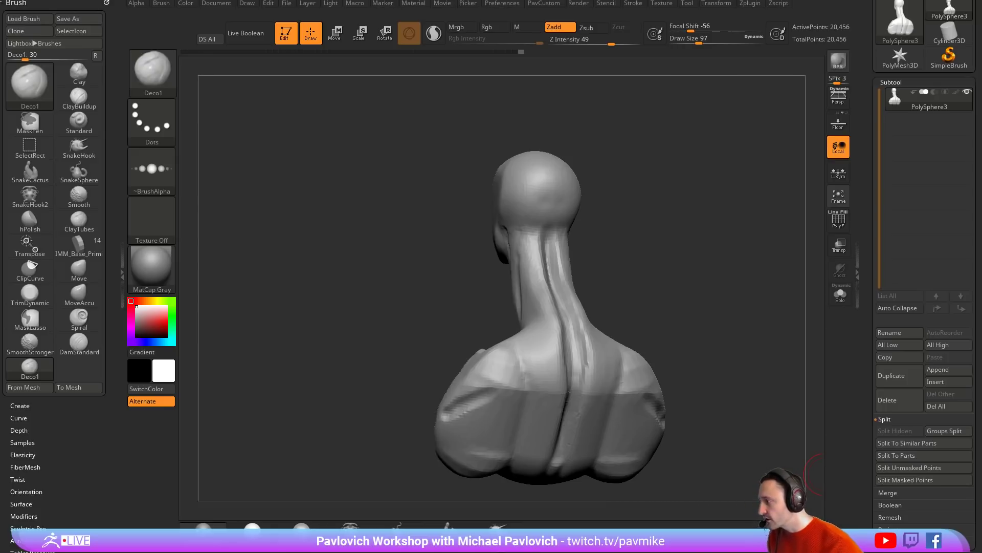
- Swell the neck muscles with the Inflat brush, adjusting the draw size to 154
{"action": "mouse_move", "coordinate": [667, 194]}
{"action": "left_mouse_down"}
{"action": "mouse_move", "coordinate": [673, 205]}
{"action": "mouse_move", "coordinate": [690, 169]}
{"action": "left_mouse_up"}
{"action": "key", "text": "b"}
{"action": "key", "text": "i"}
{"action": "key", "text": "n"}
{"action": "key", "text": "s"}
{"action": "mouse_move", "coordinate": [528, 265]}
{"action": "left_mouse_down"}
{"action": "mouse_move", "coordinate": [548, 262]}
{"action": "mouse_move", "coordinate": [553, 277]}
{"action": "left_mouse_up"}
{"action": "left_click_drag", "start_coordinate": [614, 292], "coordinate": [603, 254], "text": "alt"}
{"action": "mouse_move", "coordinate": [545, 265]}
{"action": "left_mouse_down"}
{"action": "mouse_move", "coordinate": [546, 285]}
{"action": "mouse_move", "coordinate": [544, 274]}
{"action": "left_mouse_up"}
{"action": "key", "text": "s"}
{"action": "left_click_drag", "start_coordinate": [558, 217], "coordinate": [548, 218]}
{"action": "mouse_move", "coordinate": [631, 220]}
{"action": "left_mouse_down"}
{"action": "mouse_move", "coordinate": [729, 228]}
{"action": "mouse_move", "coordinate": [676, 230]}
{"action": "left_mouse_up"}
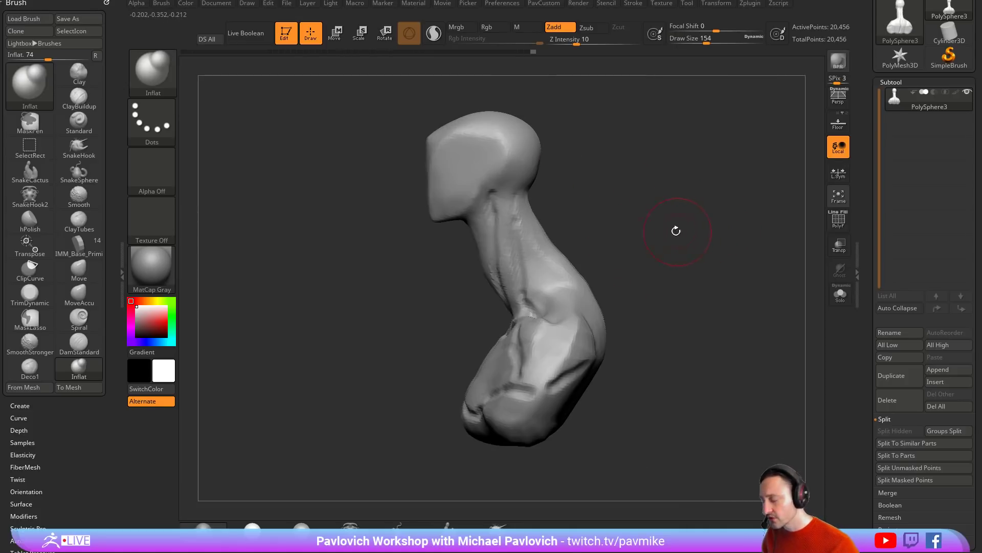
- Switch to the IMM_Base_Primitives insert brush and turn the bust to a three-quarter front view
{"action": "key", "text": "i"}
{"action": "key", "text": "m"}
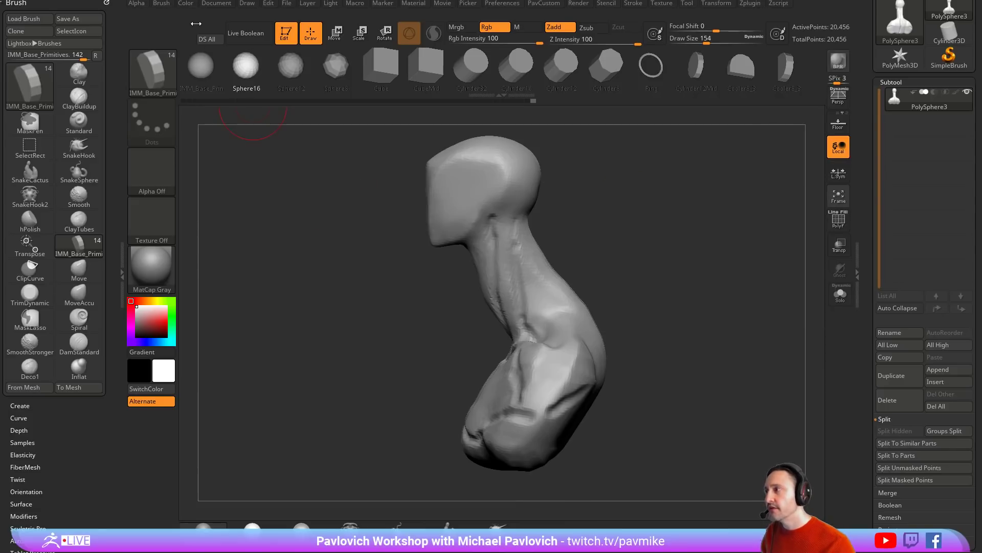
{"action": "left_click", "coordinate": [161, 4]}
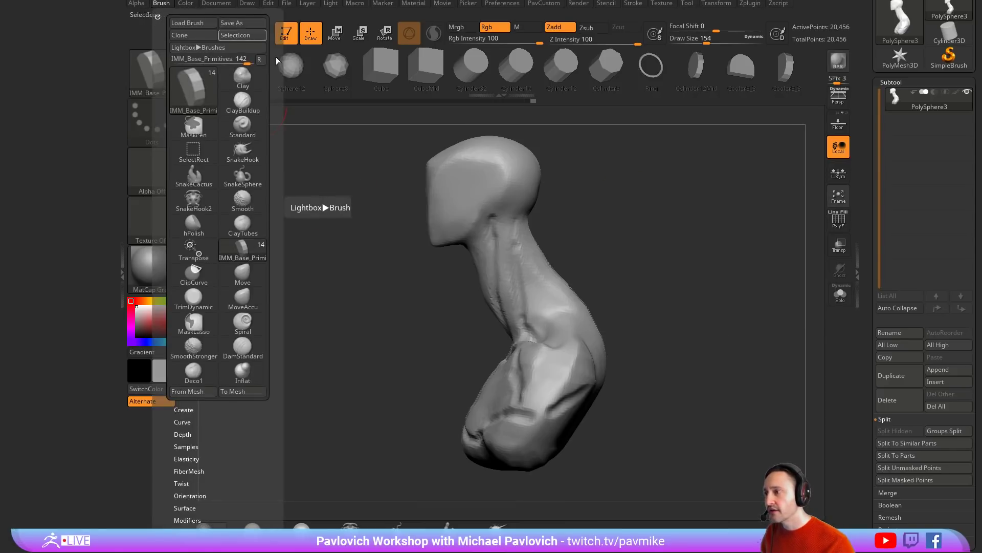
{"action": "left_click", "coordinate": [157, 17]}
{"action": "left_click_drag", "start_coordinate": [608, 208], "coordinate": [686, 206]}
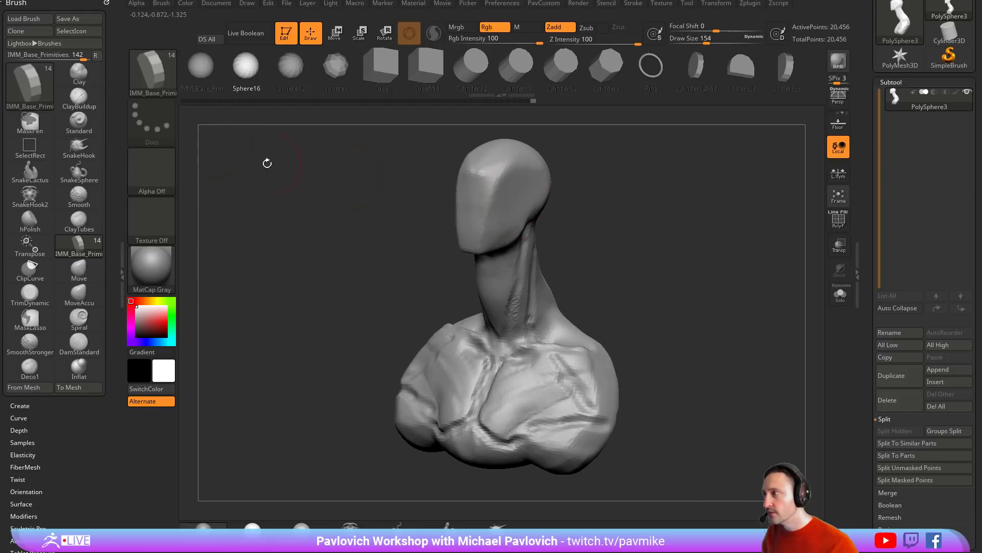
- Reset the recent brush thumbnails and set the insert brush's MultiMesh Selector modifier to 3
{"action": "left_click", "coordinate": [95, 55]}
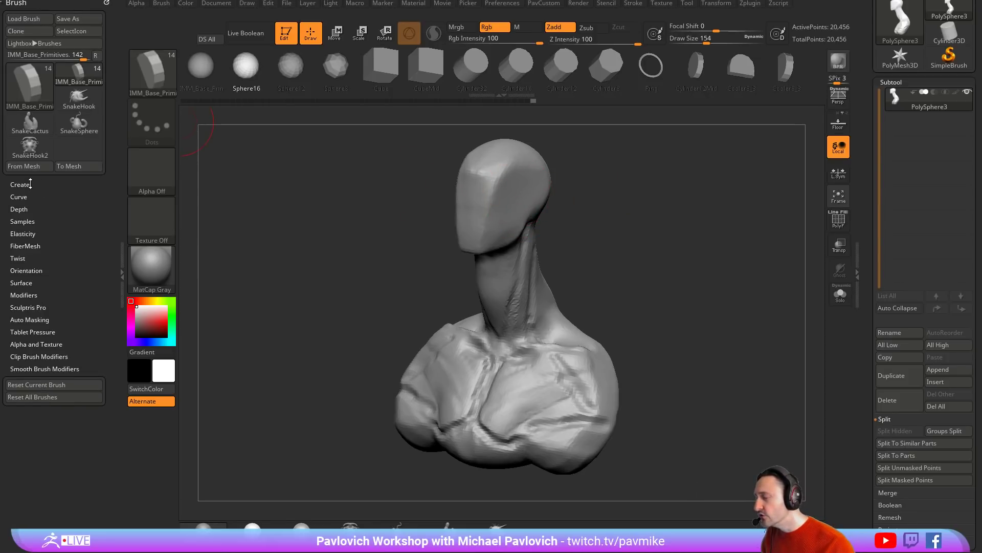
{"action": "left_click", "coordinate": [34, 295], "text": "shift"}
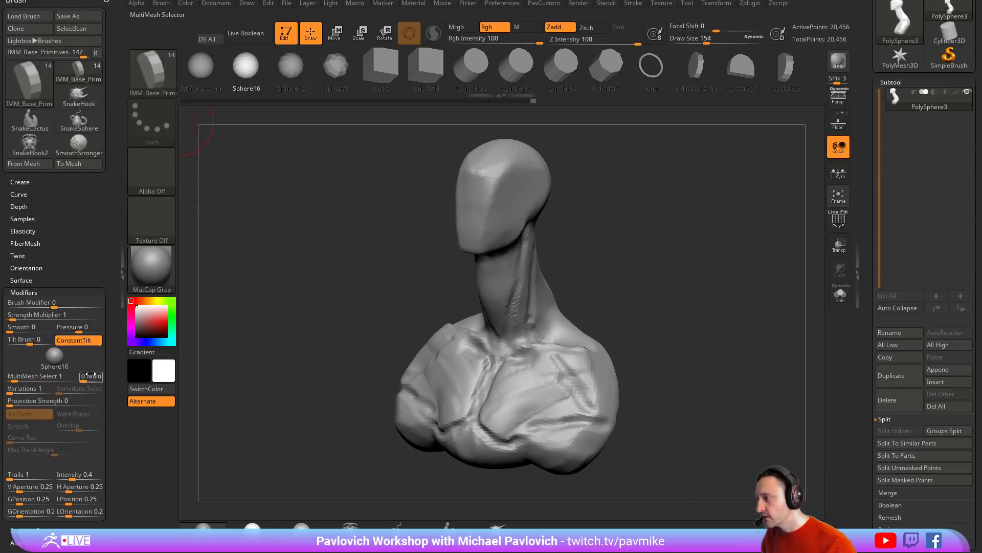
{"action": "left_click_drag", "start_coordinate": [85, 379], "coordinate": [101, 379]}
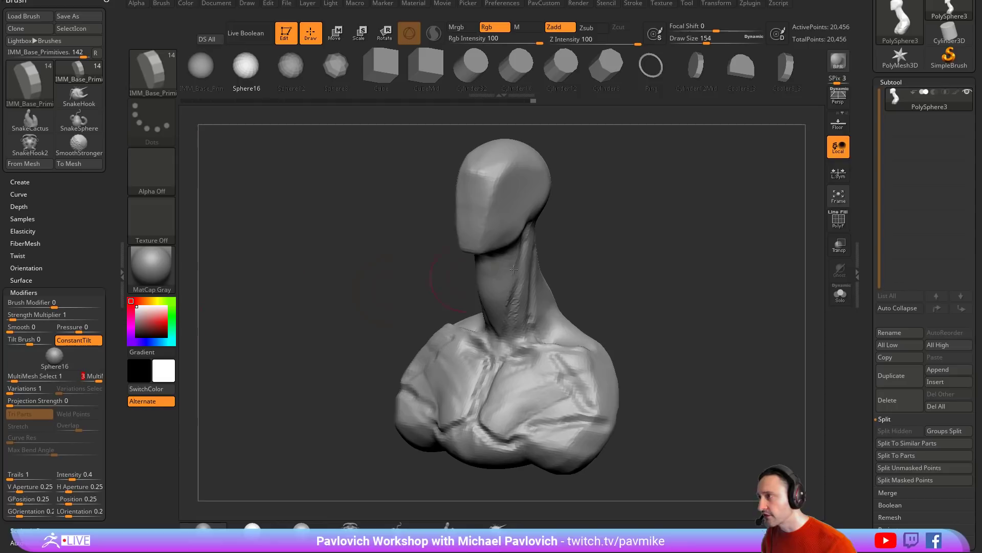
- Insert random sphere and cylinder primitives over the face, neck and chest from the front
{"action": "right_click_drag", "start_coordinate": [513, 269], "coordinate": [474, 279], "text": "alt"}
{"action": "mouse_move", "coordinate": [489, 210]}
{"action": "left_mouse_down"}
{"action": "mouse_move", "coordinate": [506, 237]}
{"action": "mouse_move", "coordinate": [502, 290]}
{"action": "left_mouse_up"}
{"action": "left_click_drag", "start_coordinate": [491, 310], "coordinate": [524, 442]}
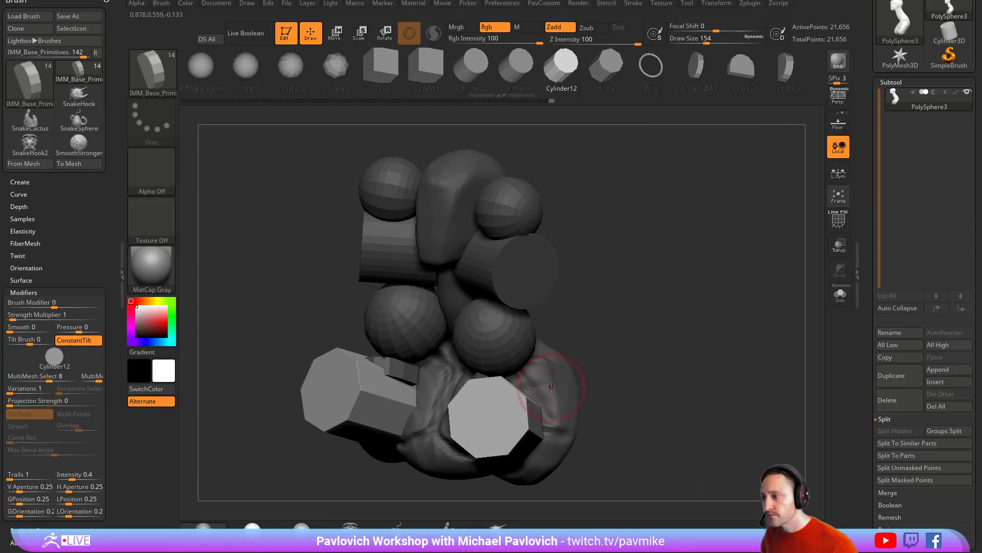
{"action": "left_click_drag", "start_coordinate": [552, 388], "coordinate": [570, 412]}
- Insert more random cylinder primitives over the top and back of the head, the upper back and the shoulders
{"action": "right_click_drag", "start_coordinate": [573, 399], "coordinate": [468, 386]}
{"action": "left_click_drag", "start_coordinate": [563, 341], "coordinate": [607, 358]}
{"action": "left_click_drag", "start_coordinate": [607, 251], "coordinate": [630, 297]}
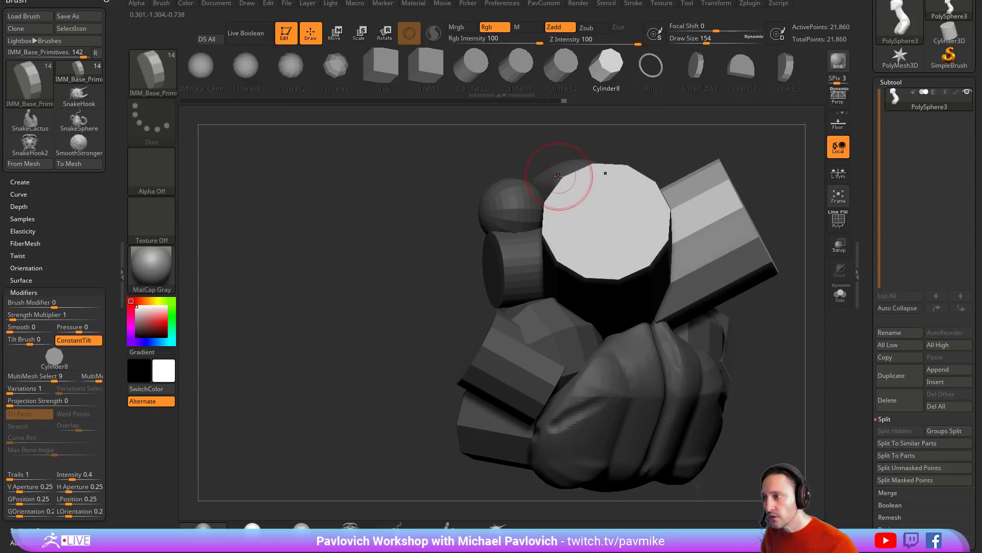
{"action": "left_click_drag", "start_coordinate": [558, 177], "coordinate": [578, 204]}
{"action": "right_click_drag", "start_coordinate": [745, 344], "coordinate": [793, 344]}
{"action": "left_click_drag", "start_coordinate": [652, 350], "coordinate": [672, 381]}
{"action": "left_click_drag", "start_coordinate": [645, 427], "coordinate": [667, 445]}
{"action": "left_click_drag", "start_coordinate": [557, 422], "coordinate": [660, 443]}
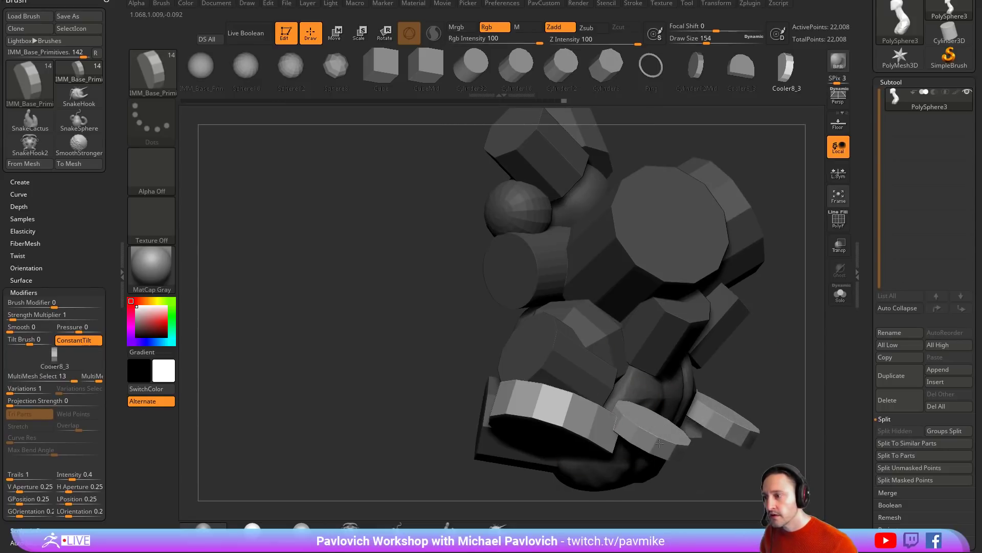
- Clear the mask from the model and bring the front of the primitive-covered bust into view
{"action": "right_click_drag", "start_coordinate": [716, 368], "coordinate": [742, 322]}
{"action": "right_click_drag", "start_coordinate": [742, 322], "coordinate": [737, 313], "text": "ctrl"}
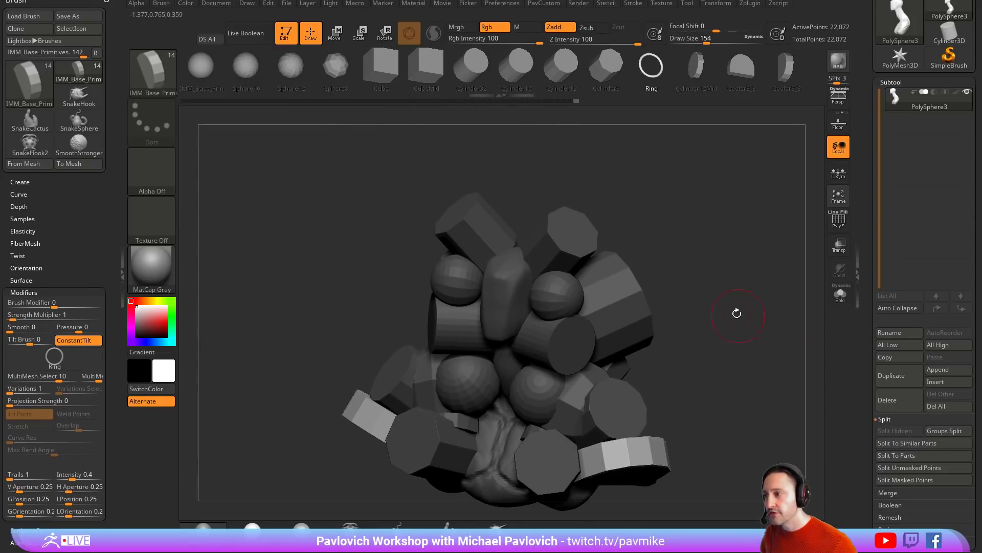
{"action": "left_click_drag", "start_coordinate": [737, 313], "coordinate": [738, 358], "text": "ctrl"}
{"action": "right_click_drag", "start_coordinate": [738, 358], "coordinate": [729, 328], "text": "alt"}
- Start saving the current brush as a preset and browse to the ZBrushes folder inside ZBrush 2018
{"action": "left_click", "coordinate": [161, 4]}
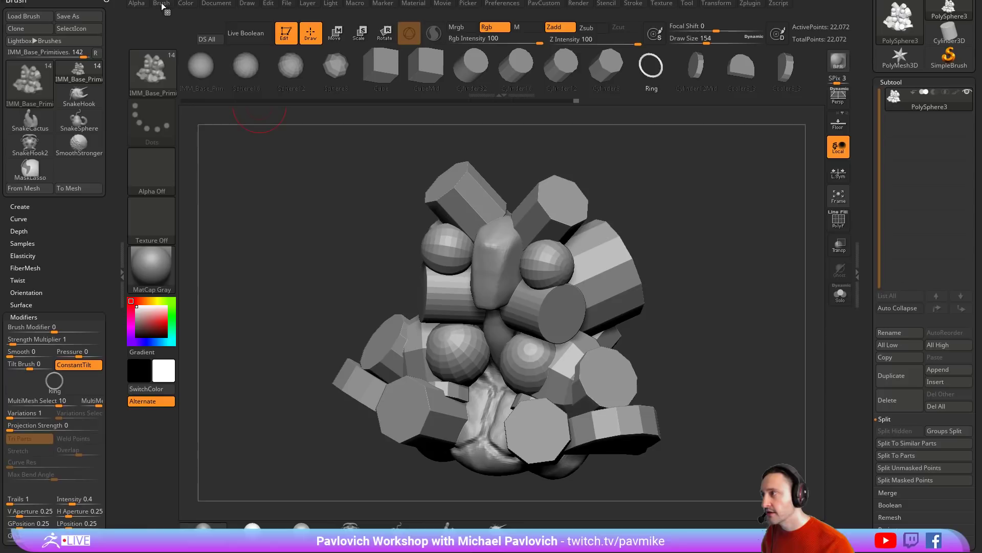
{"action": "left_click", "coordinate": [161, 4]}
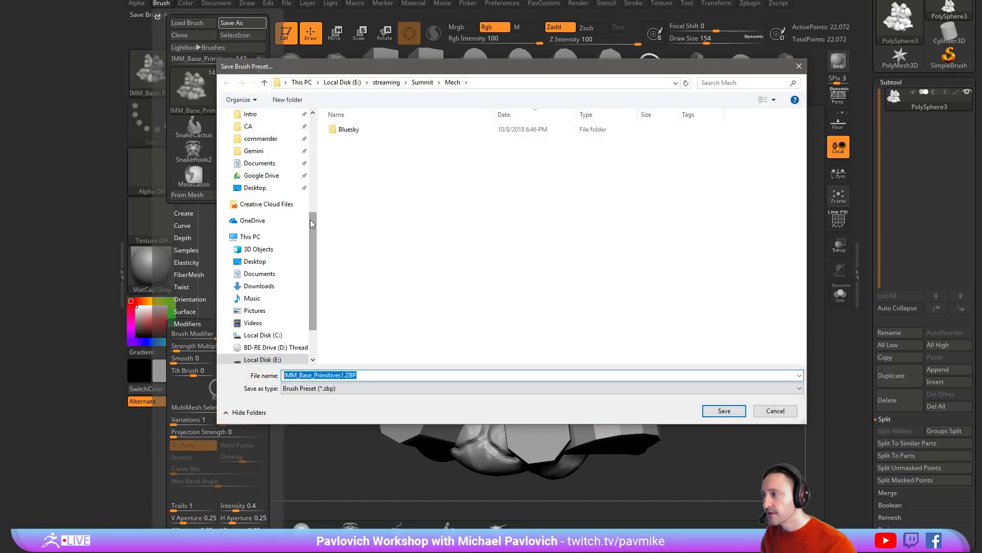
{"action": "left_click_drag", "start_coordinate": [311, 219], "coordinate": [313, 117]}
{"action": "left_click", "coordinate": [265, 220]}
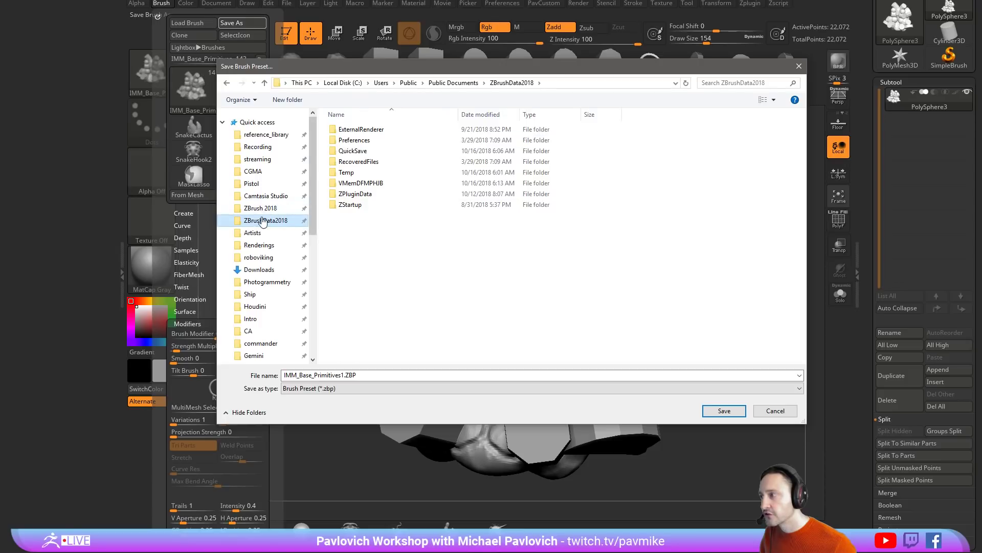
{"action": "left_click", "coordinate": [261, 208]}
{"action": "scroll", "coordinate": [388, 287], "scroll_direction": "down", "scroll_amount": 2}
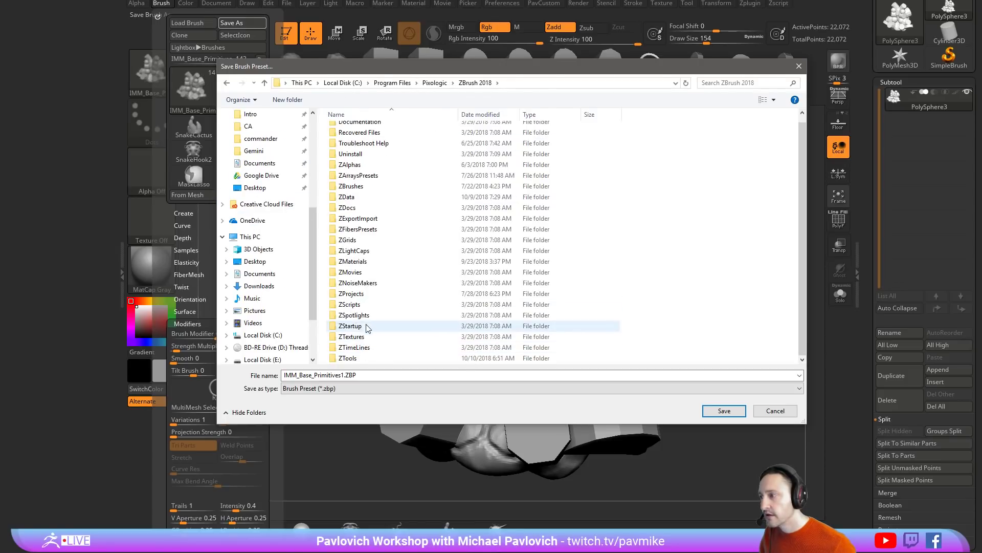
{"action": "scroll", "coordinate": [363, 220], "scroll_direction": "up", "scroll_amount": 1}
{"action": "double_click", "coordinate": [365, 197]}
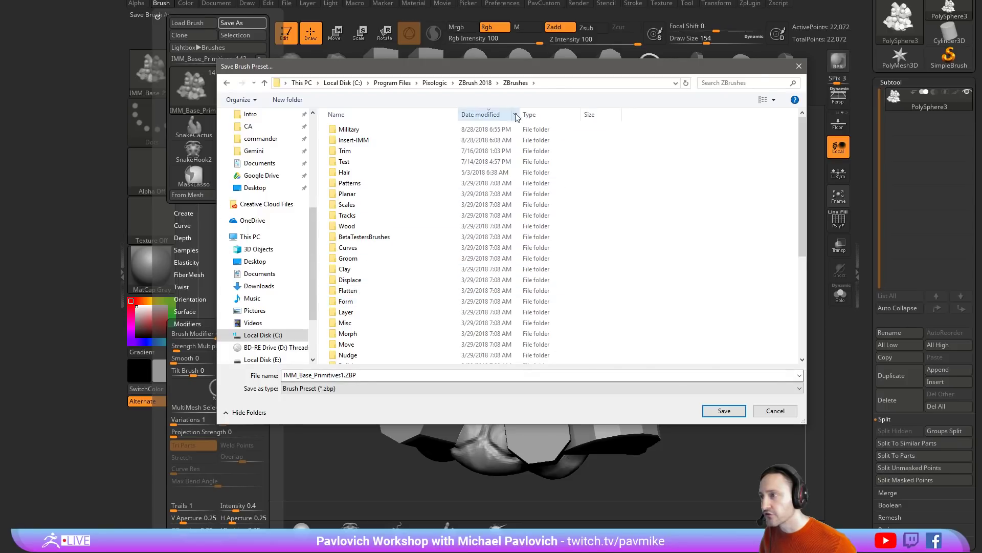
- Browse to the ZStartup BrushPresets folder of ZBrush 2018 and view its saved brush presets
{"action": "left_click", "coordinate": [470, 83]}
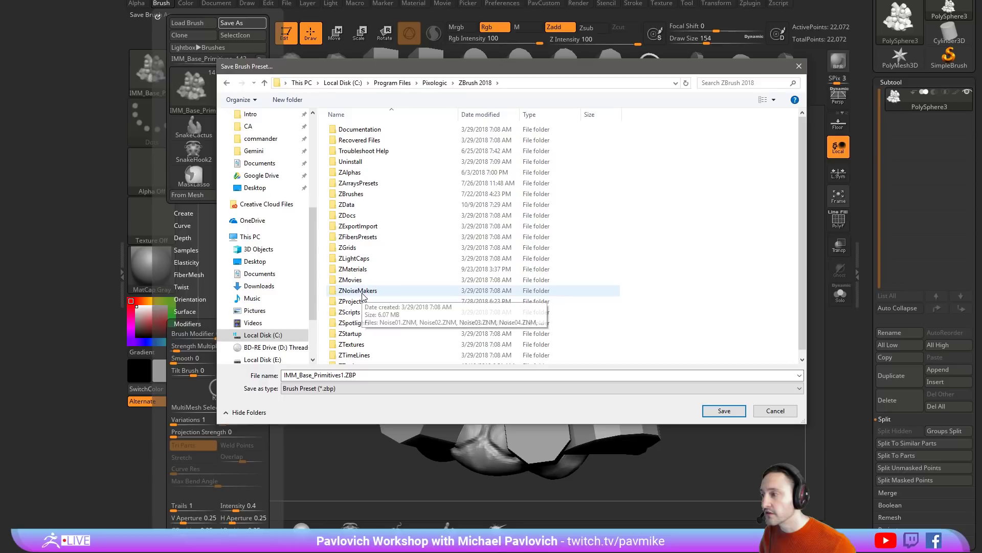
{"action": "double_click", "coordinate": [364, 333]}
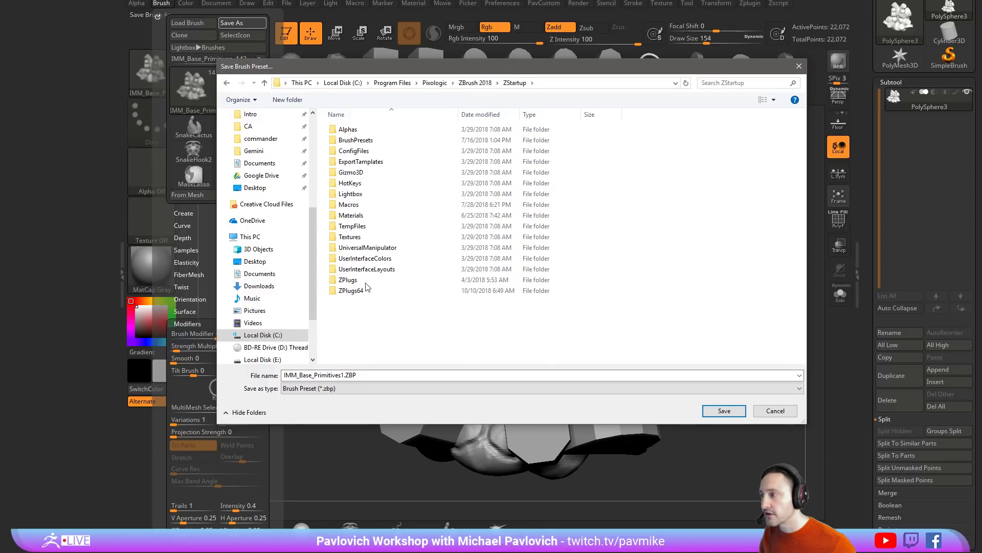
{"action": "double_click", "coordinate": [355, 140]}
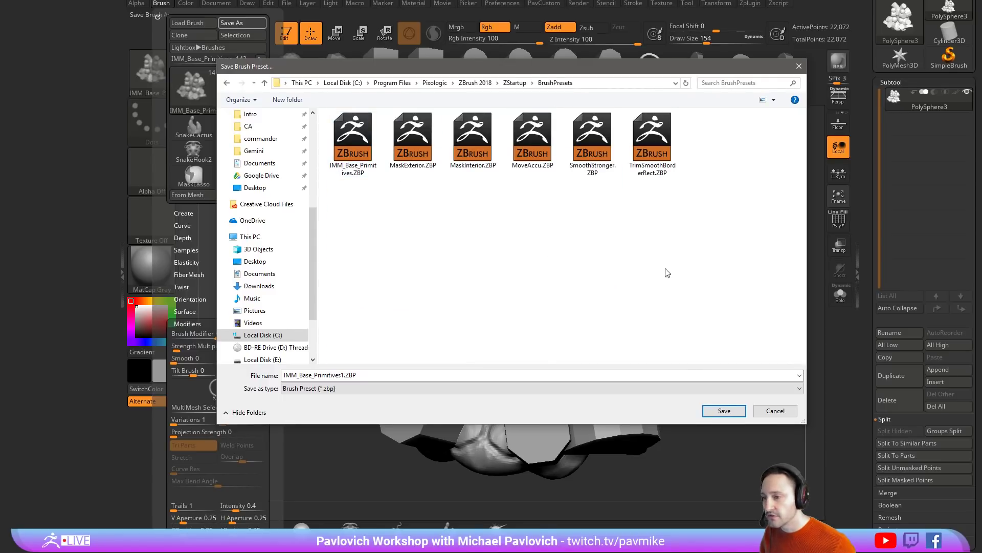
{"action": "key", "text": "Tab"}
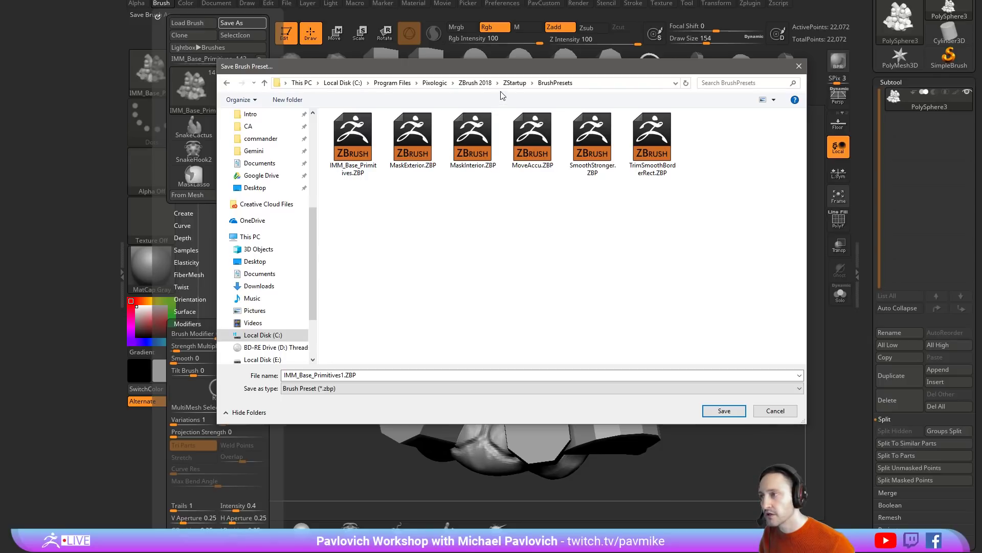
- Examine the default brush files in the ZData BrushPresets folder and return to the ZData folder
{"action": "left_click", "coordinate": [514, 83]}
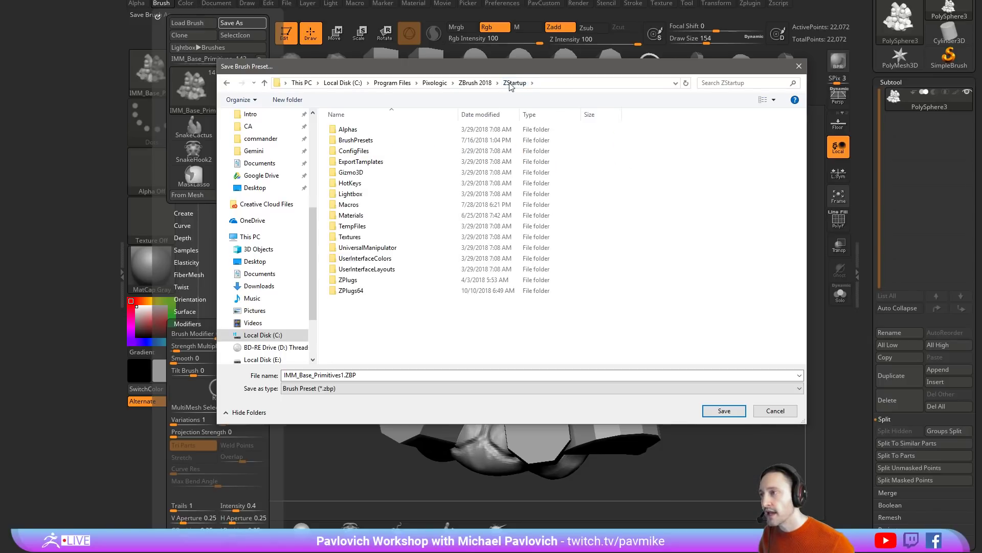
{"action": "left_click", "coordinate": [478, 83]}
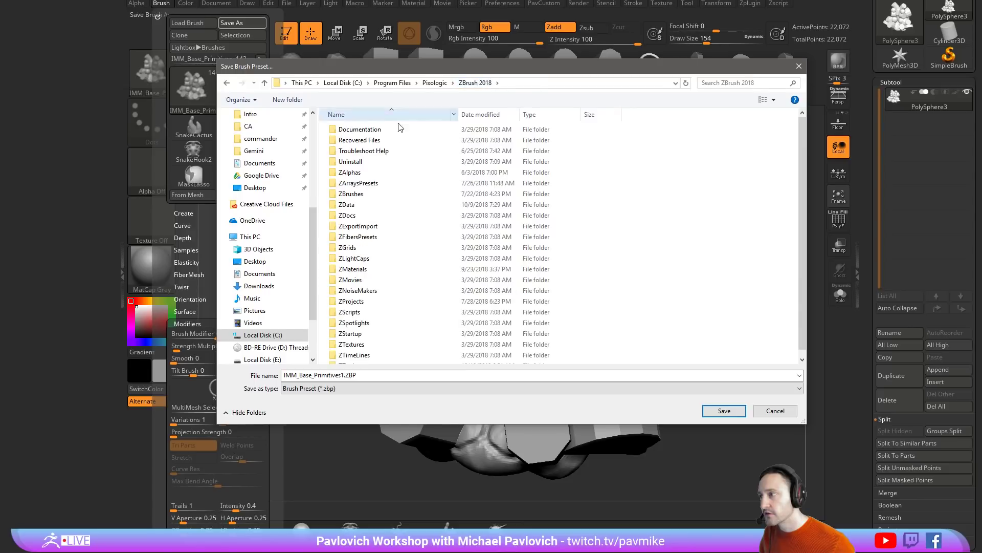
{"action": "double_click", "coordinate": [366, 205]}
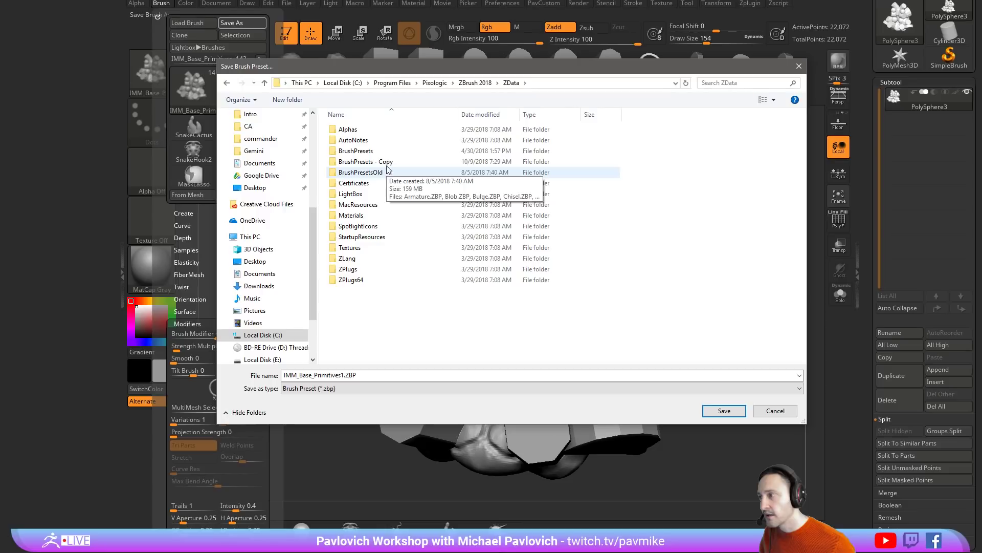
{"action": "double_click", "coordinate": [382, 151]}
{"action": "scroll", "coordinate": [387, 201], "scroll_direction": "down", "scroll_amount": 2}
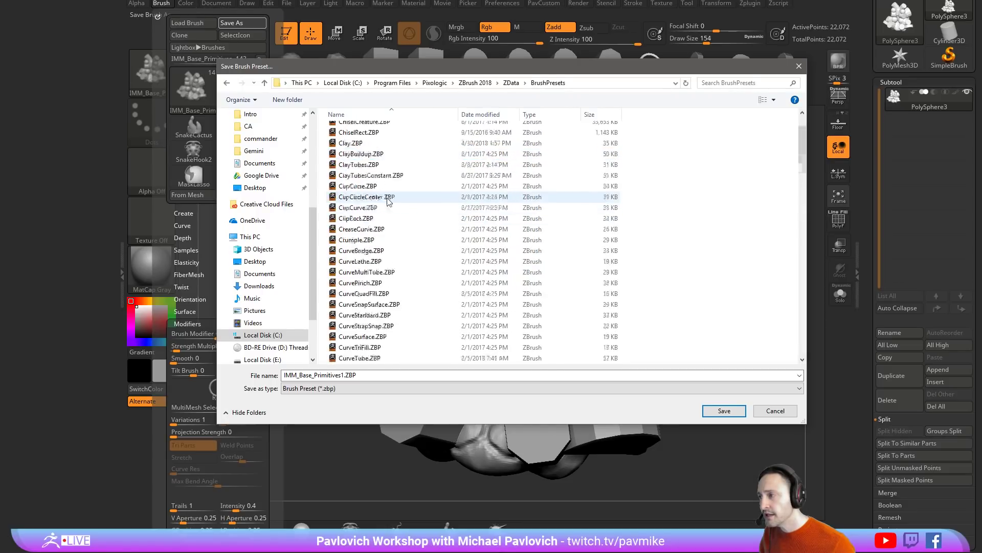
{"action": "scroll", "coordinate": [387, 202], "scroll_direction": "down", "scroll_amount": 20}
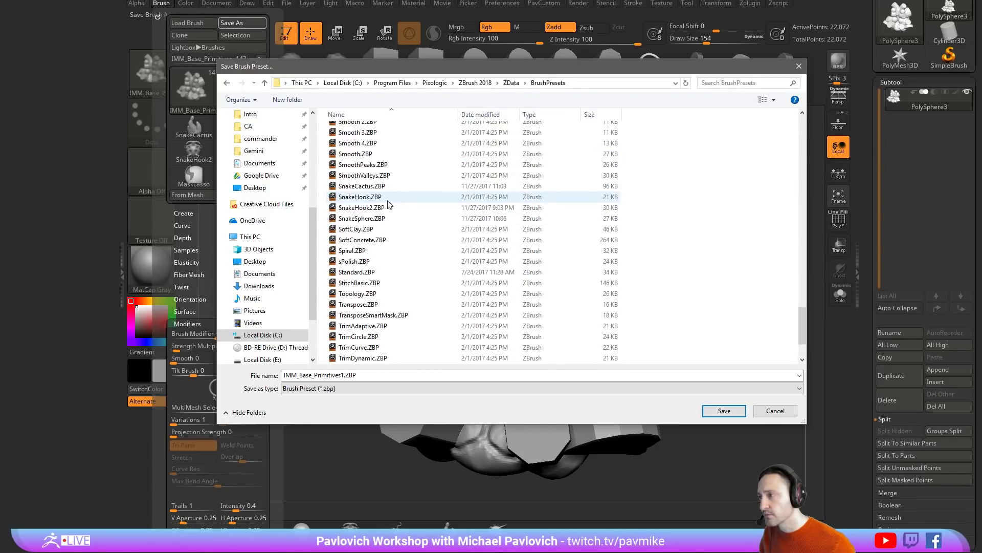
{"action": "scroll", "coordinate": [388, 203], "scroll_direction": "up", "scroll_amount": 20}
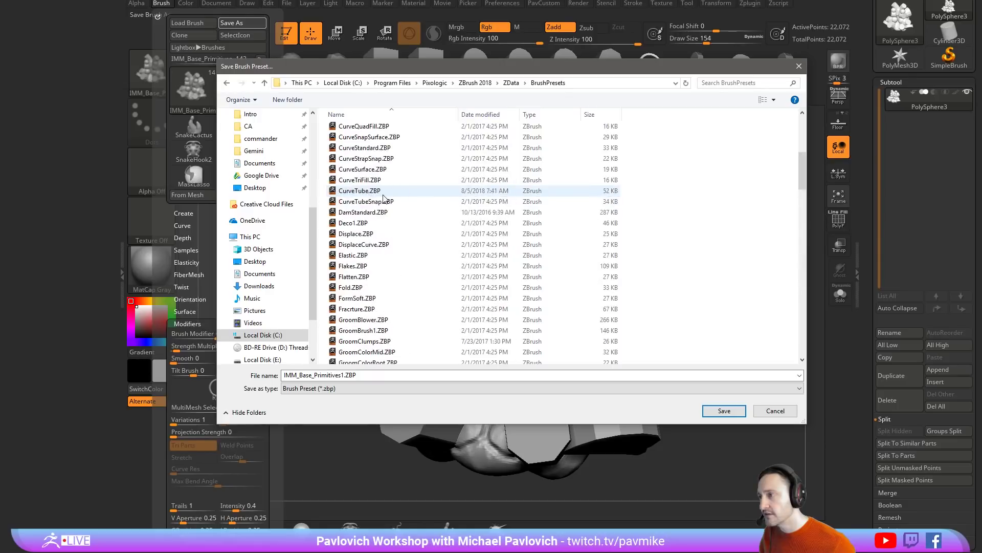
{"action": "scroll", "coordinate": [385, 198], "scroll_direction": "up", "scroll_amount": 7}
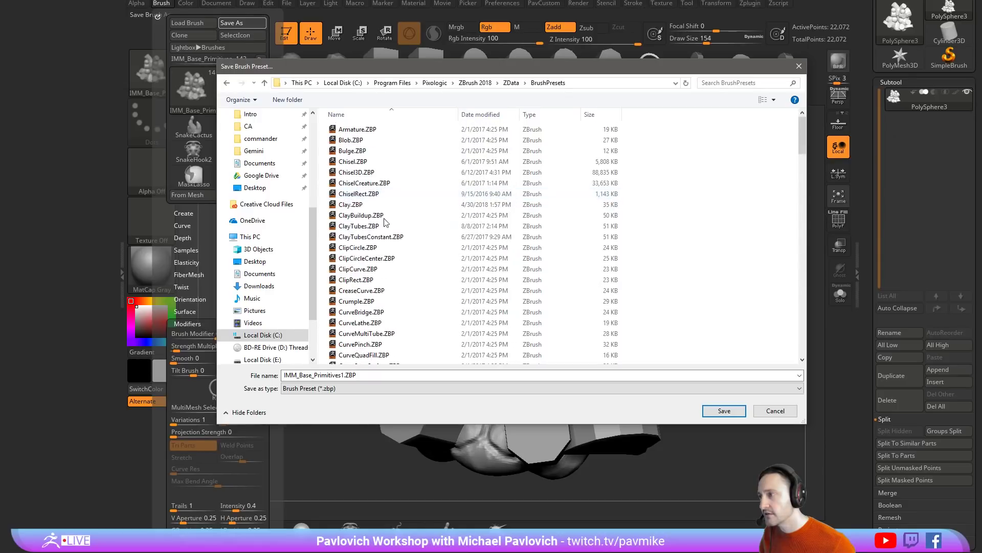
{"action": "left_click", "coordinate": [508, 83]}
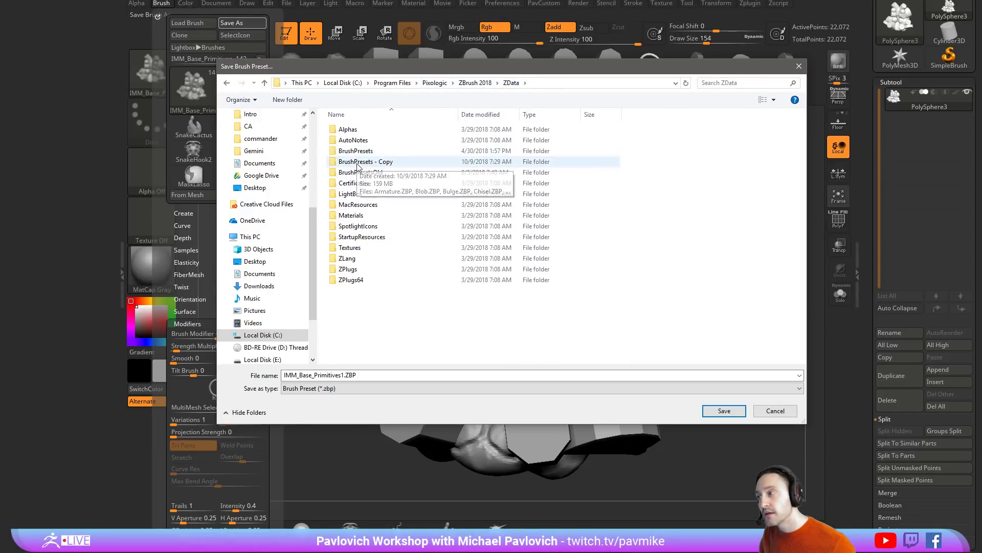